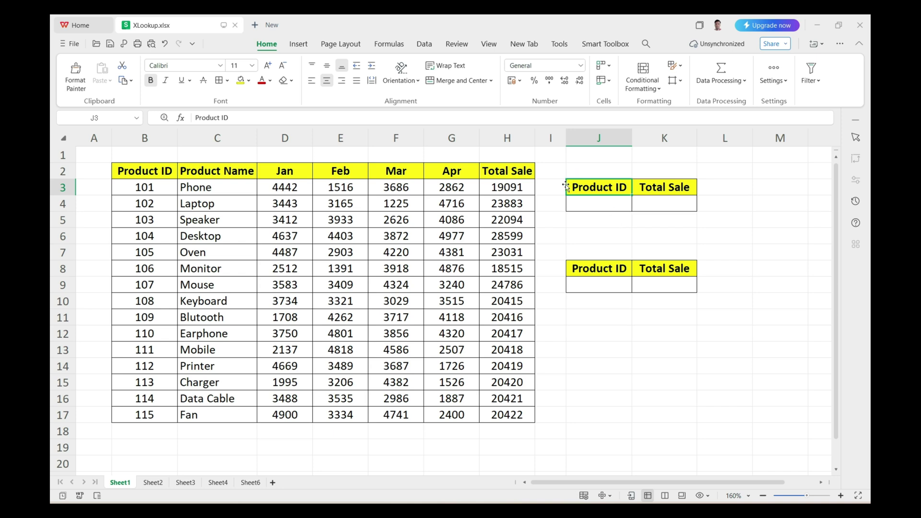
Examine the sales table's Product ID, Product Name, Jan to Apr and Total Sale columns.
drag(142, 185, 288, 302)
drag(321, 370, 481, 413)
click(153, 133)
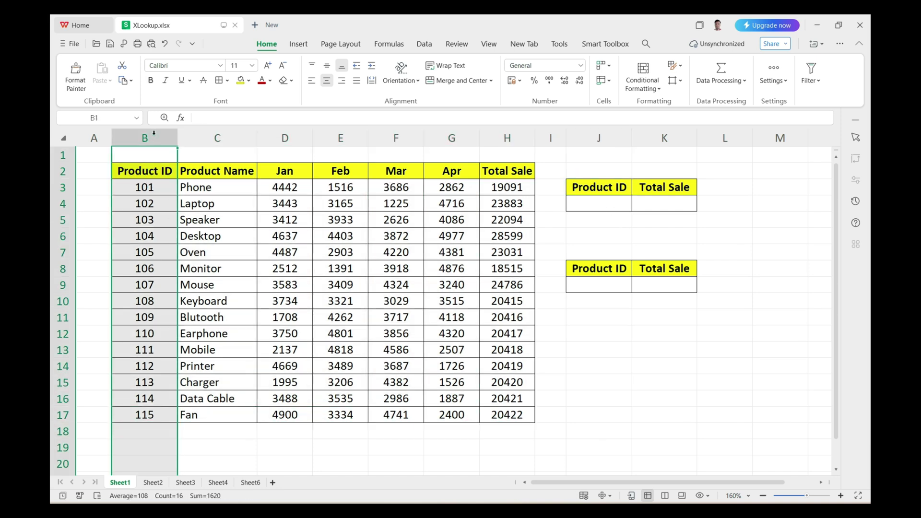
click(212, 138)
click(270, 140)
click(340, 139)
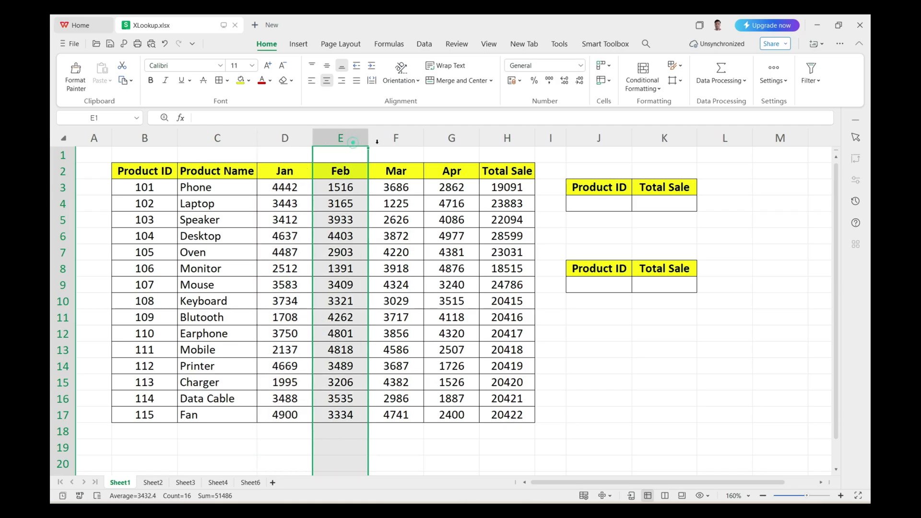
click(401, 140)
click(446, 141)
drag(284, 173, 448, 412)
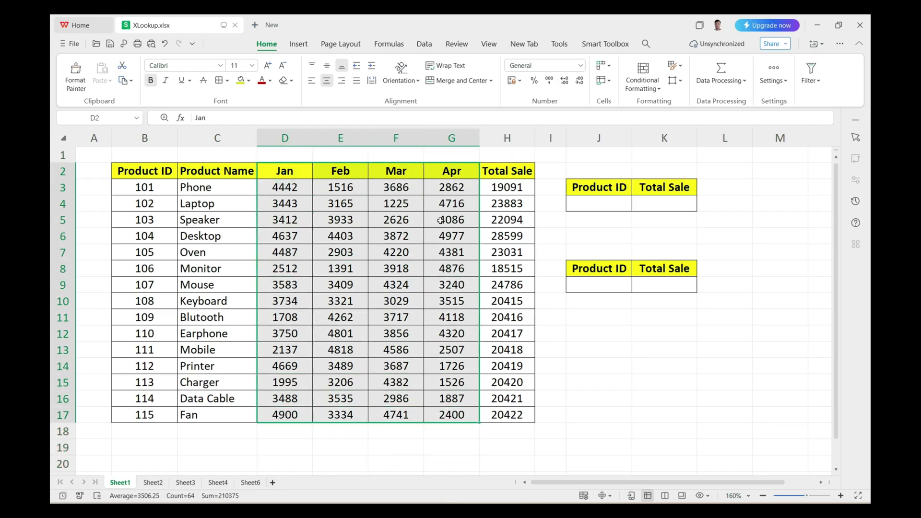
drag(285, 172, 472, 398)
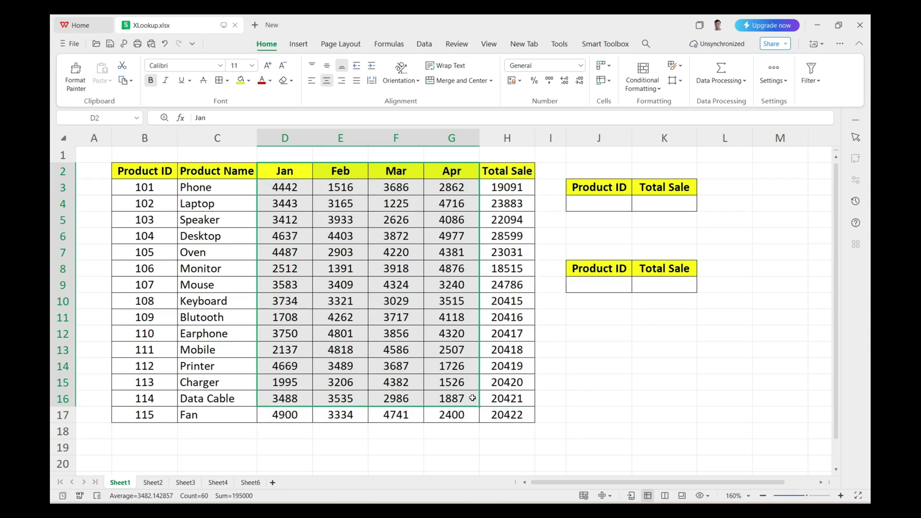
click(507, 137)
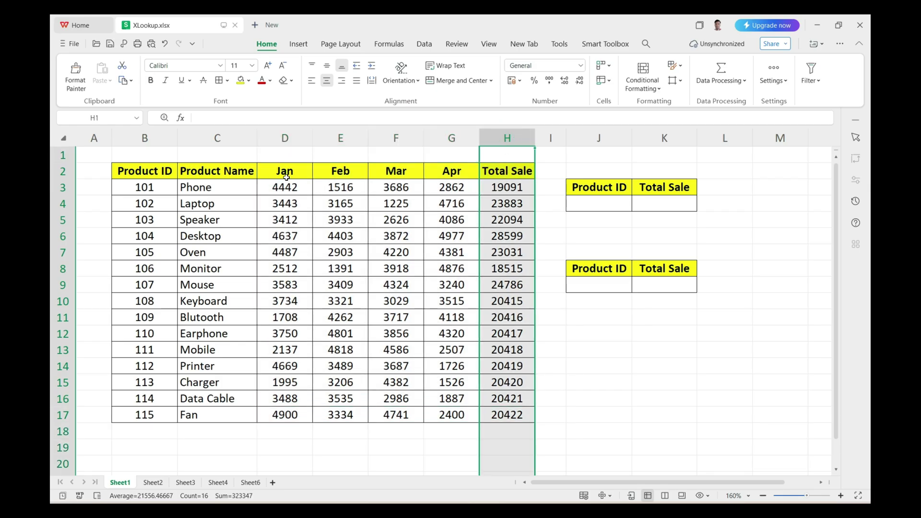
drag(498, 184, 492, 410)
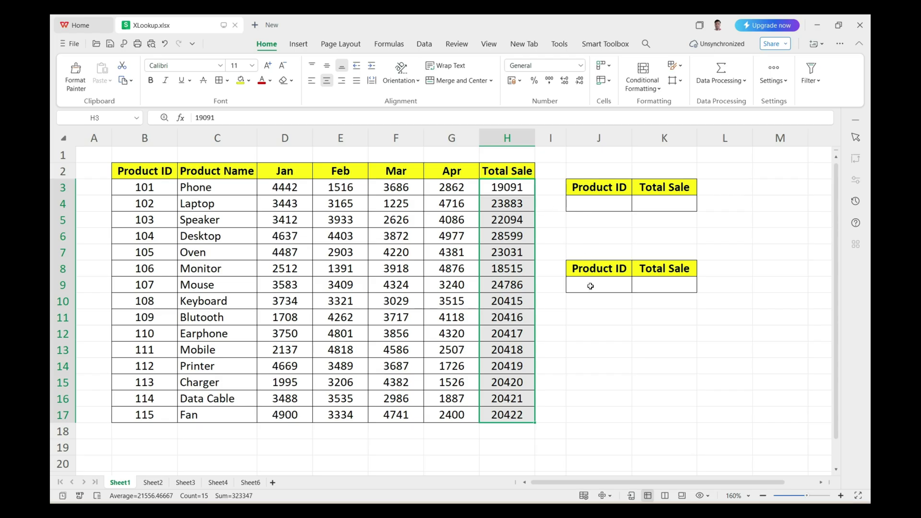
Review the empty Product ID and Total Sale cells of the two small lookup tables.
click(648, 201)
click(650, 288)
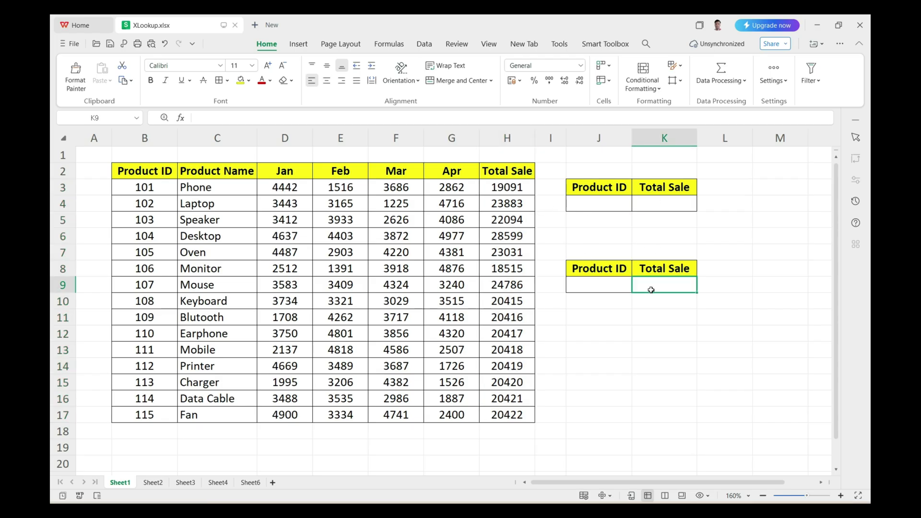
click(578, 189)
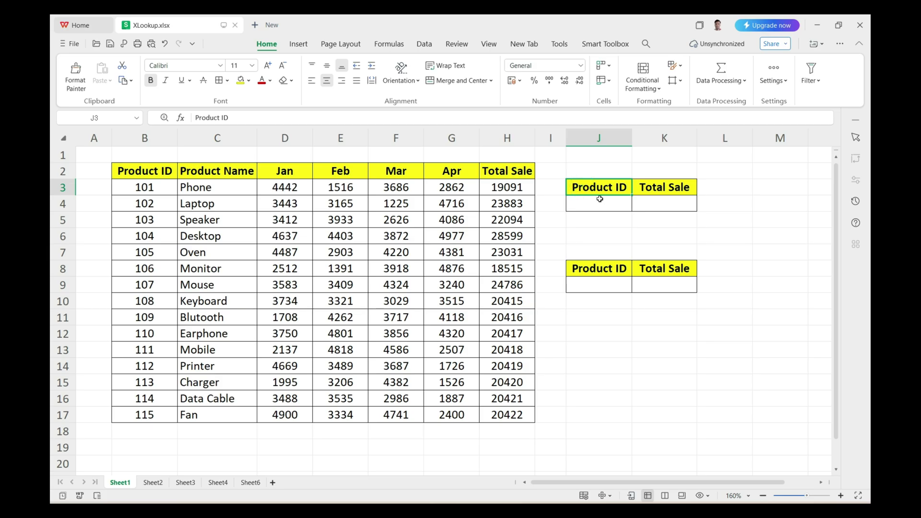
click(650, 200)
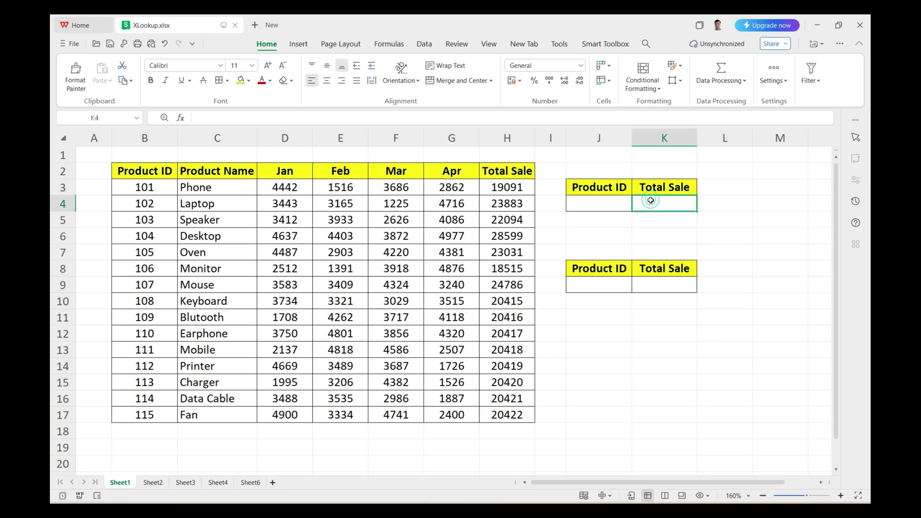
click(598, 282)
click(650, 284)
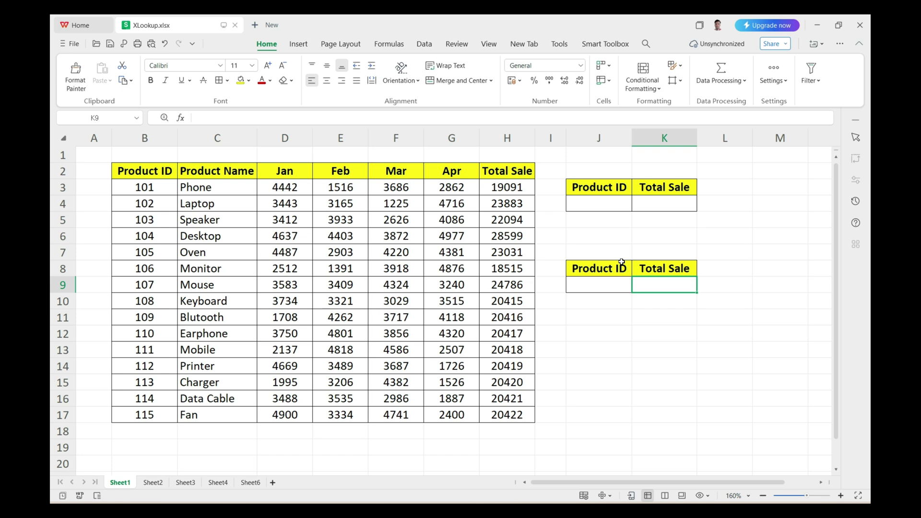
Enter 105 as the Product ID in cell J4 of the upper lookup table.
click(612, 205)
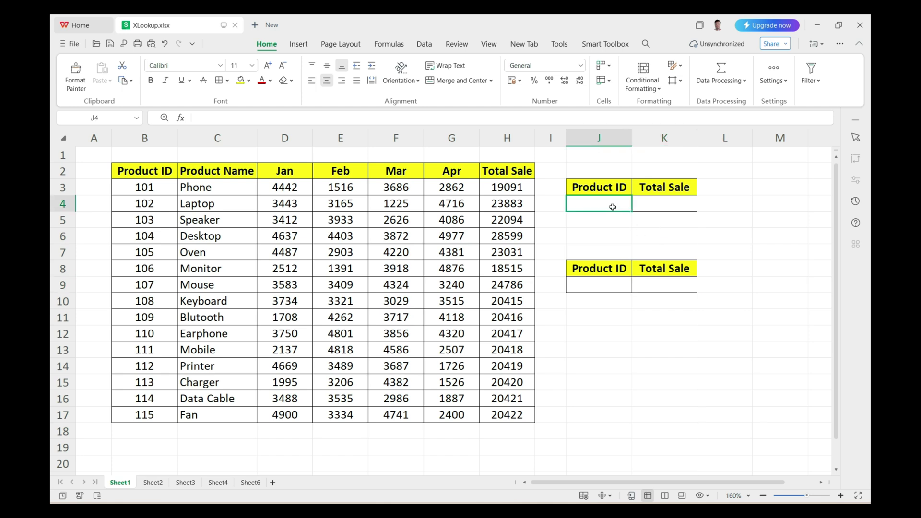
drag(163, 158, 144, 399)
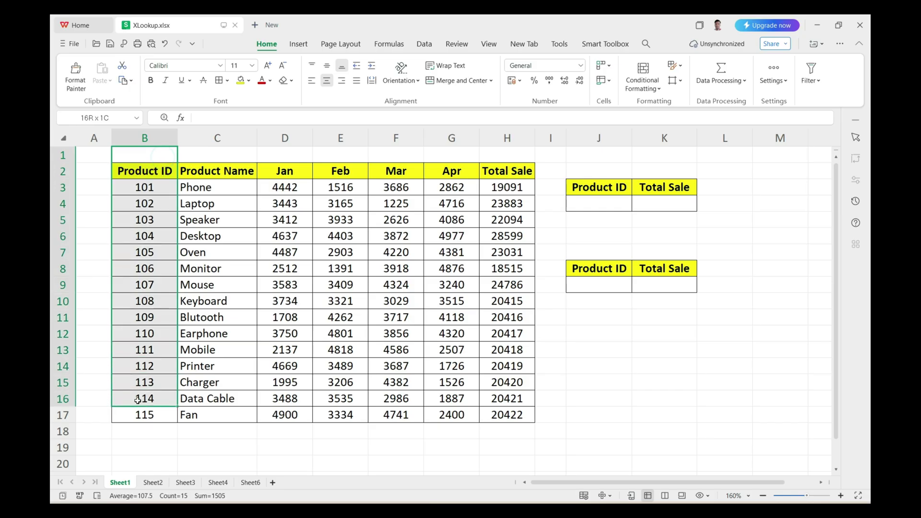
click(588, 203)
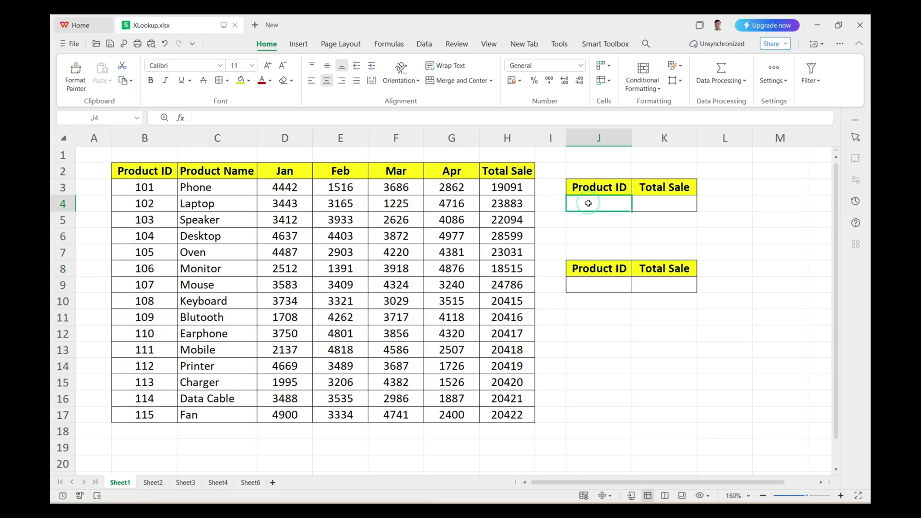
text(105)
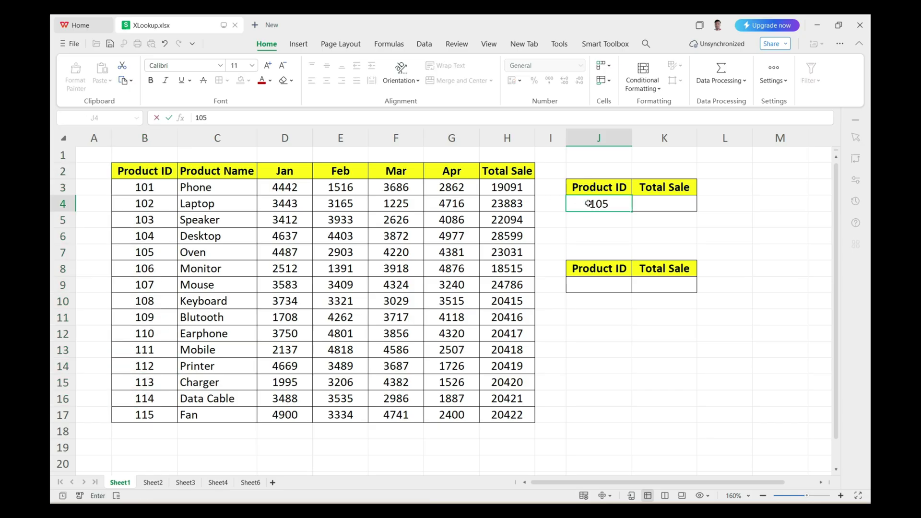
Start a VLOOKUP formula in K4 under Total Sale, using J4 as the lookup value.
click(662, 206)
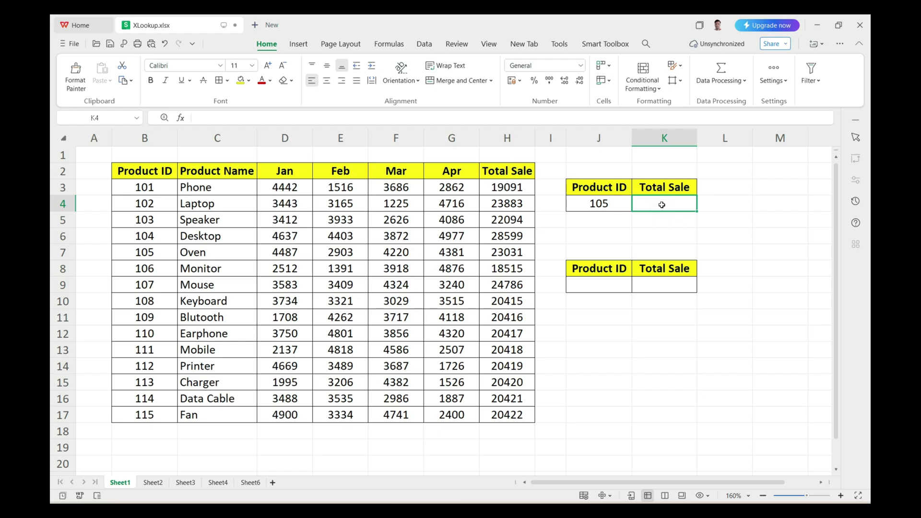
text(=)
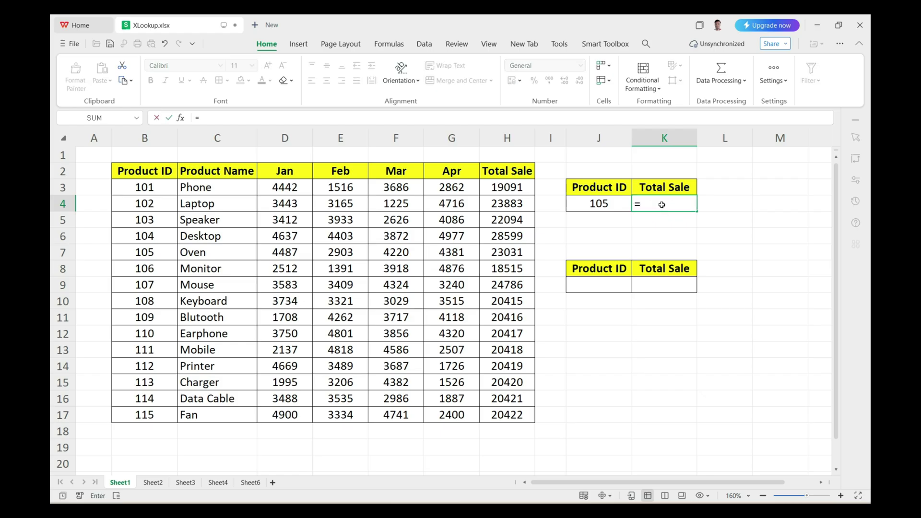
text(vl)
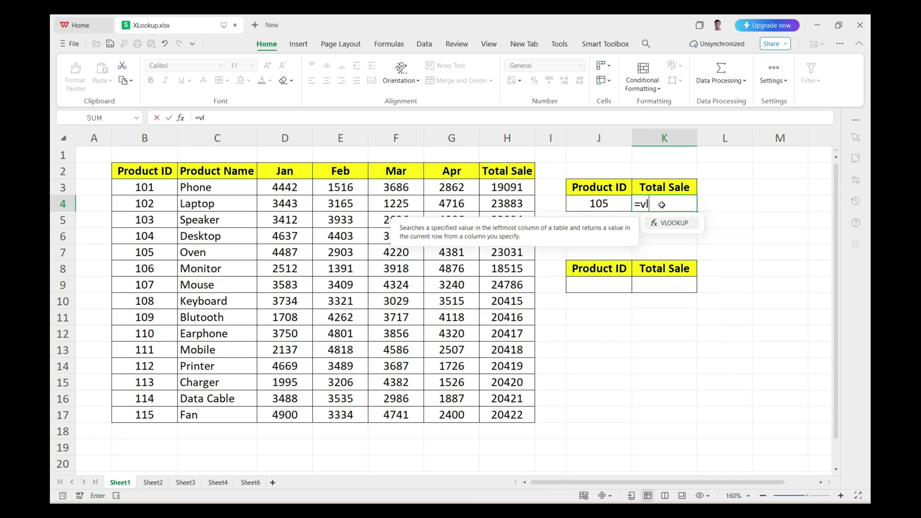
text(ookup)
key(Tab)
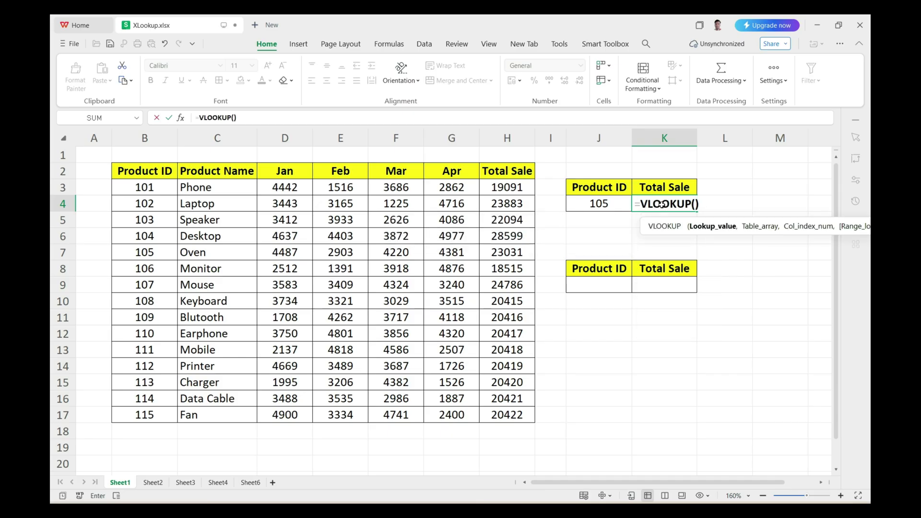
drag(661, 221, 572, 223)
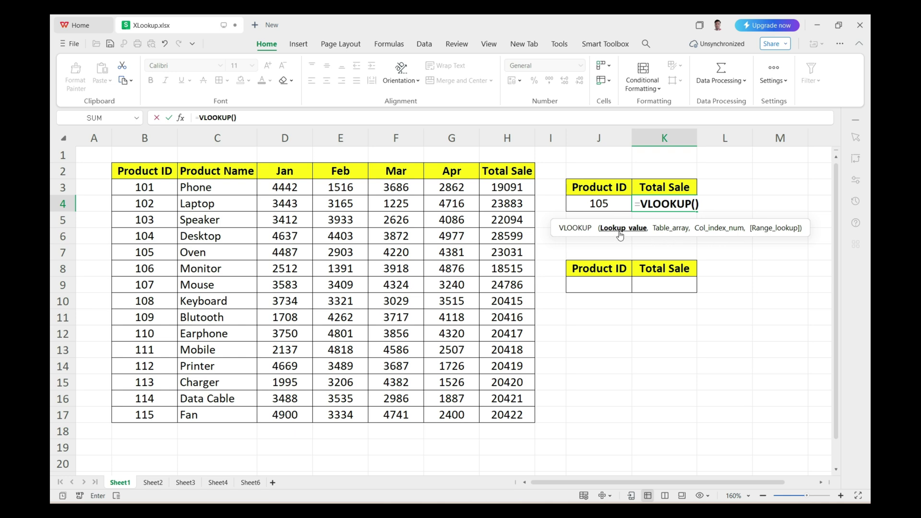
click(614, 206)
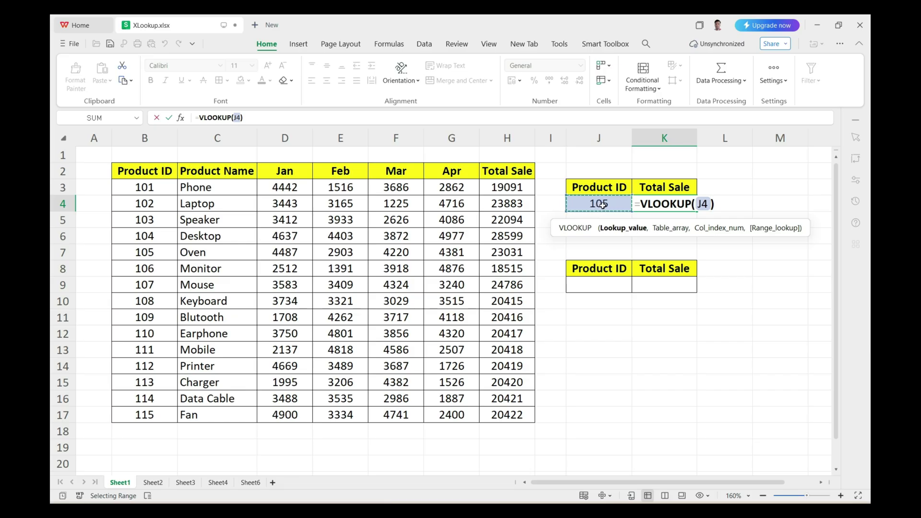
text(,)
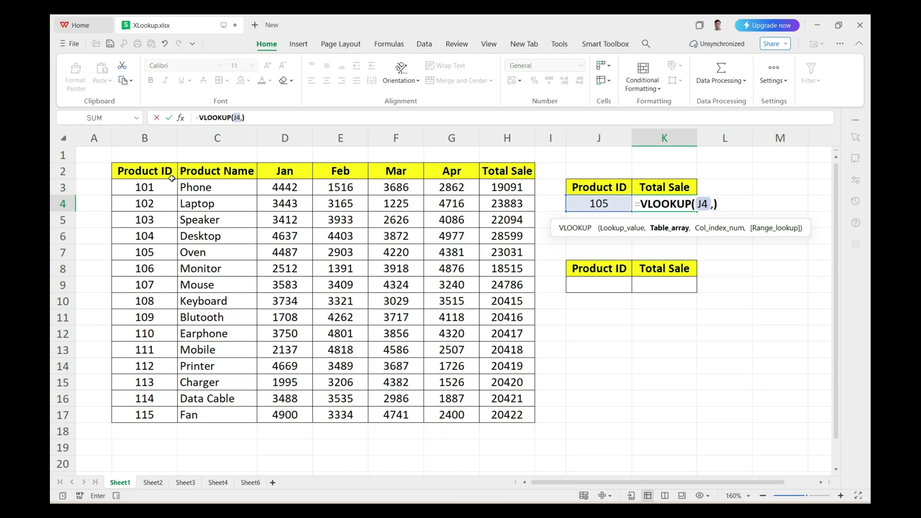
drag(172, 177, 499, 411)
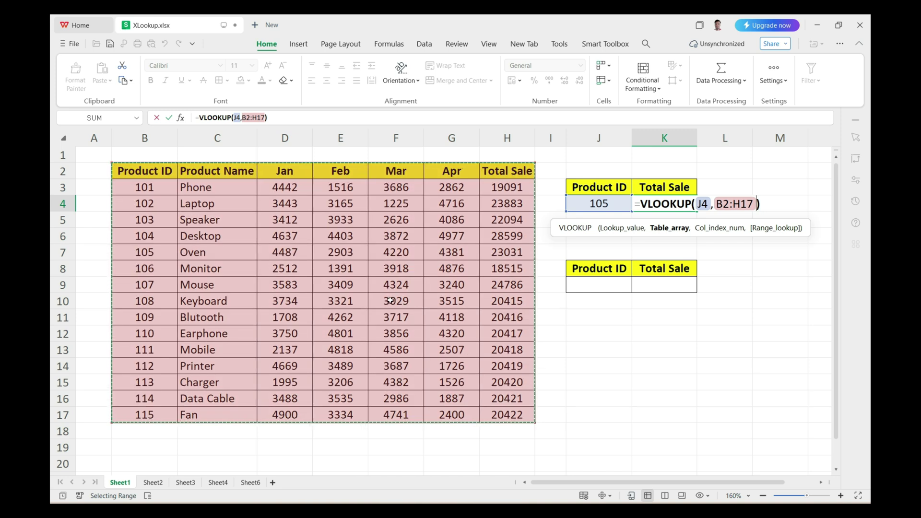
key(BackSpace)
key(BackSpace)
key(BackSpace)
key(BackSpace)
key(BackSpace)
key(BackSpace)
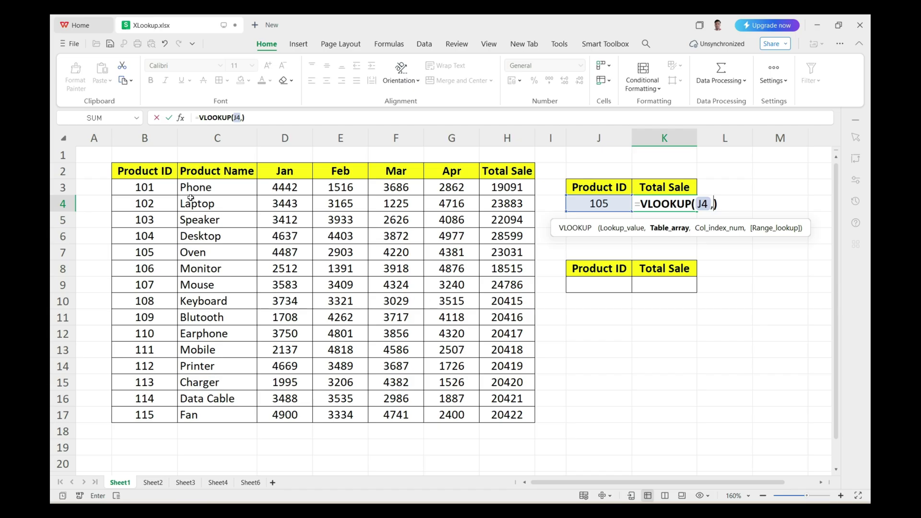
Complete the VLOOKUP in K4 with table array B2:H17, column index 7 and 0 for an exact match.
click(166, 171)
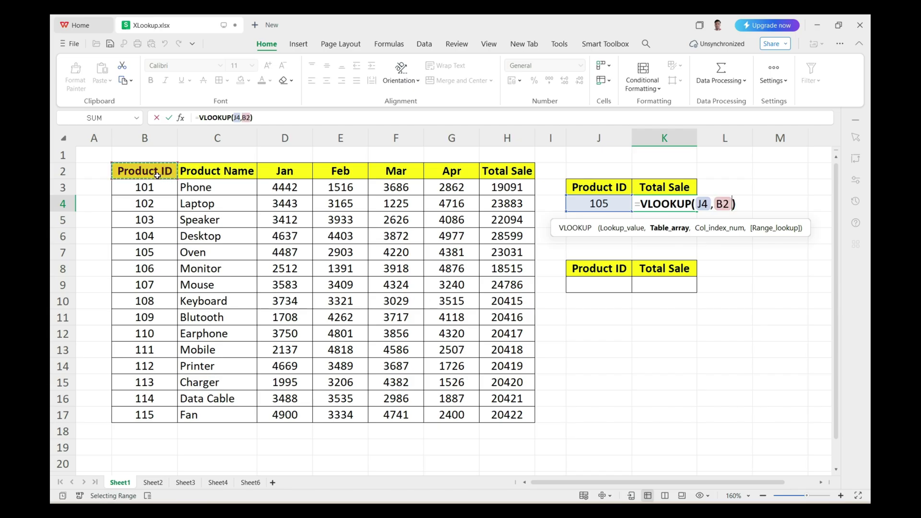
key(ctrl+shift+Right)
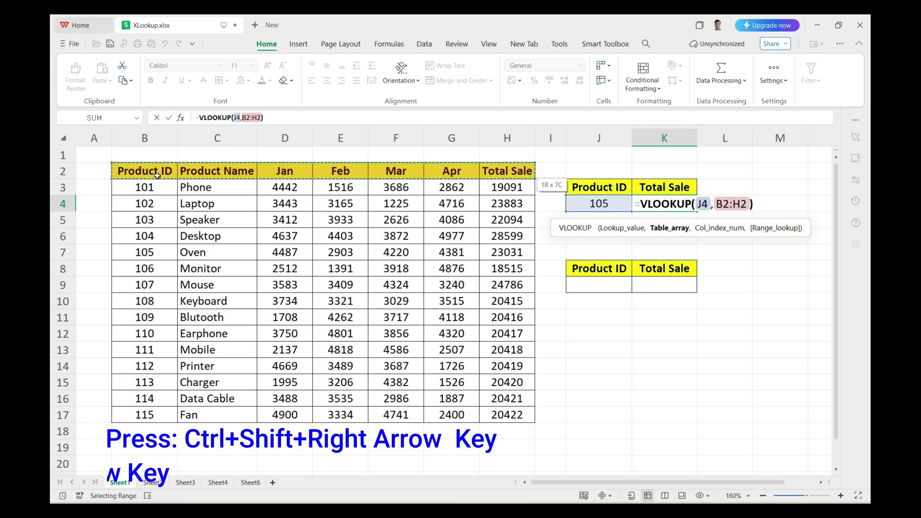
key(ctrl+shift+Down)
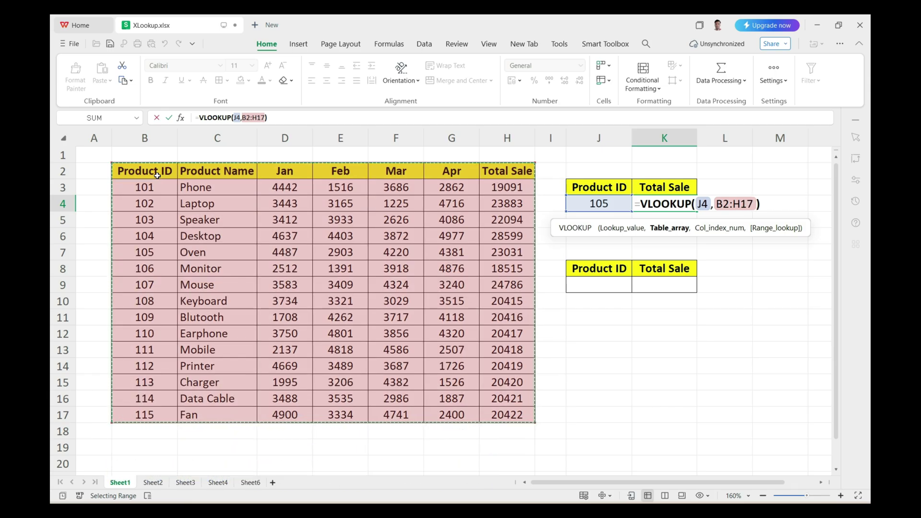
text(,)
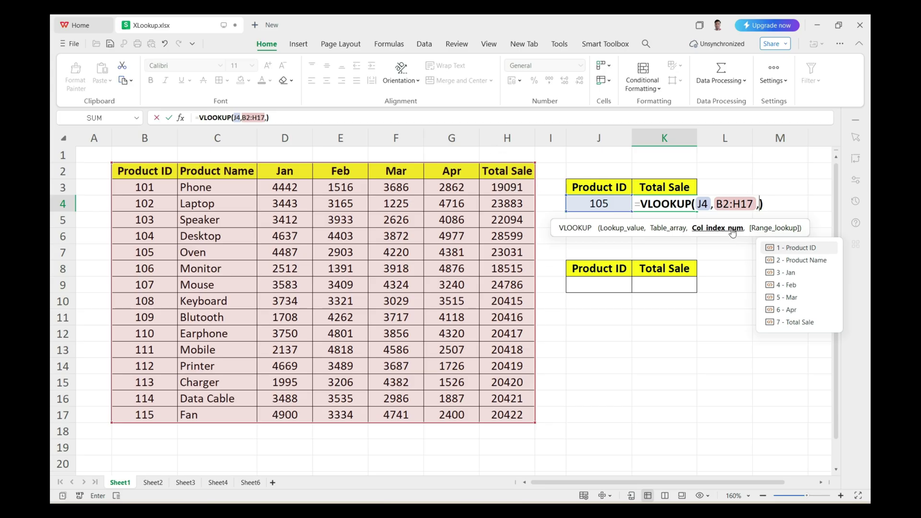
text(7)
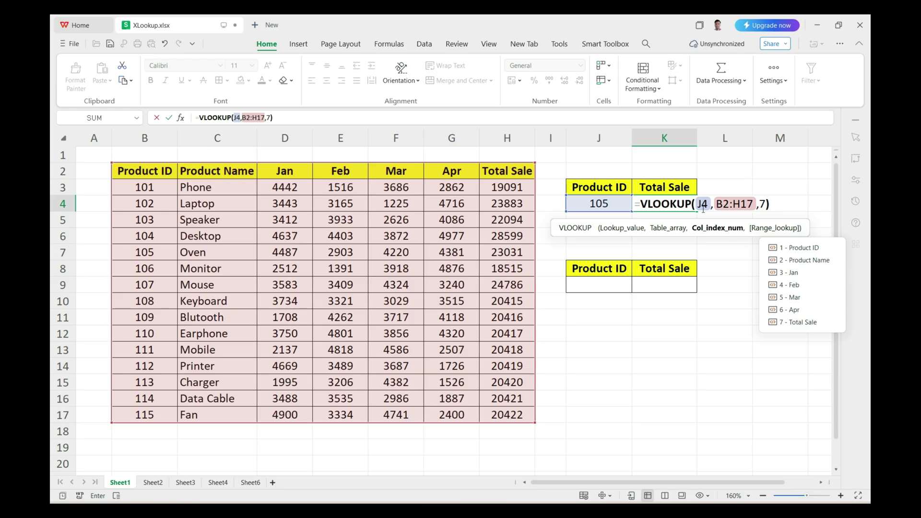
text(,0)
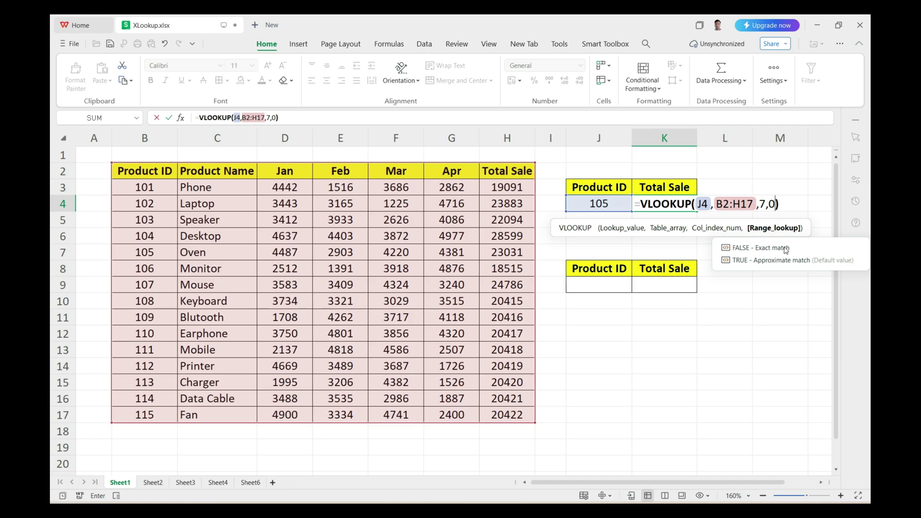
key(Return)
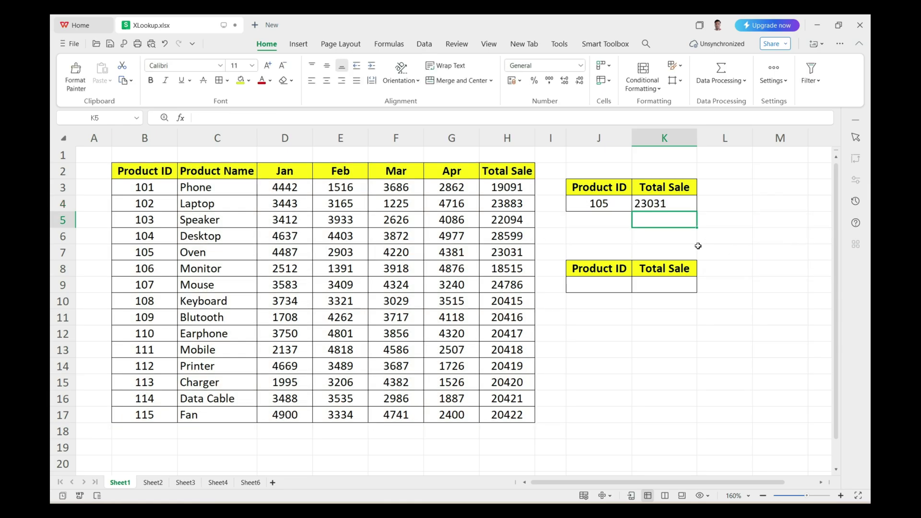
Compare the VLOOKUP result in K4 with product 105's Total Sale in the sales table.
click(595, 205)
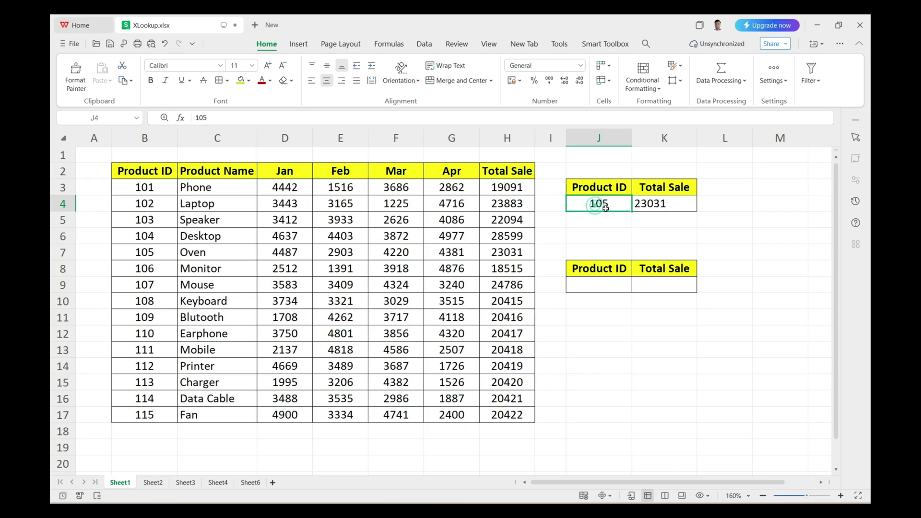
click(649, 210)
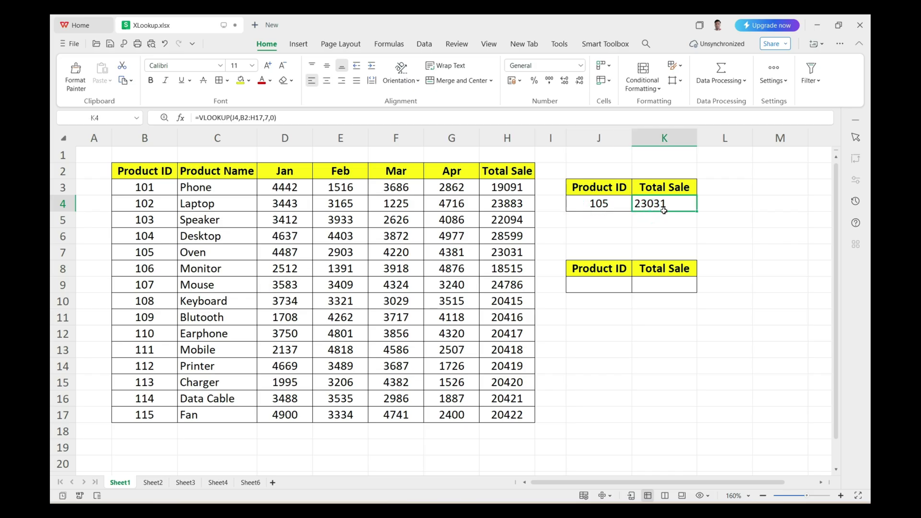
click(135, 253)
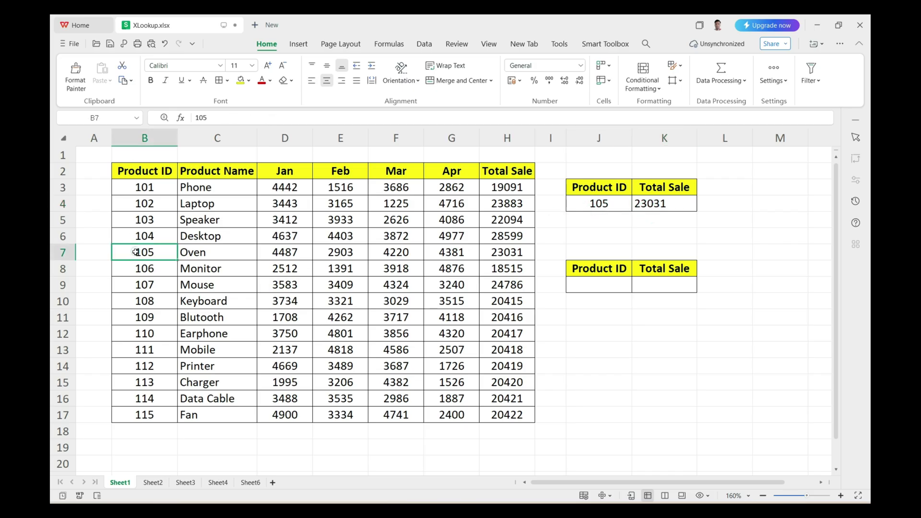
click(494, 255)
click(669, 205)
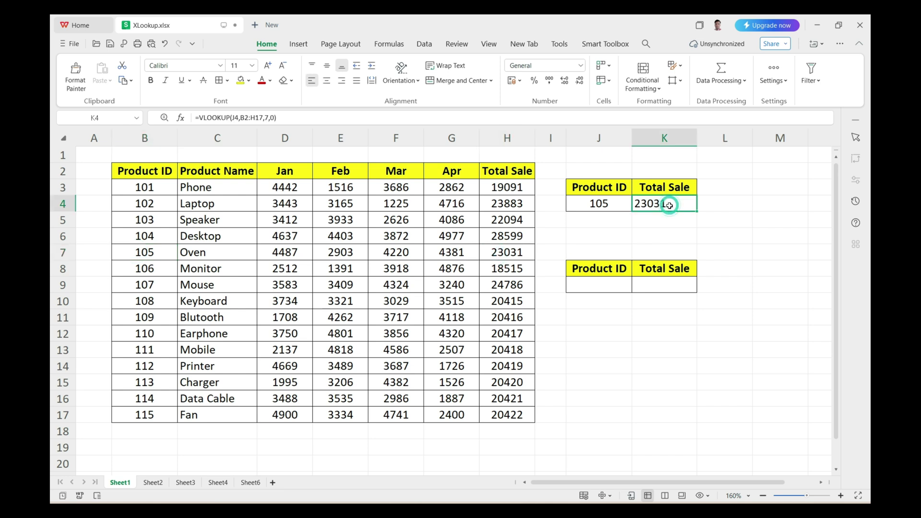
Insert one blank column directly before Total Sale and check the VLOOKUP formula for product 105 against the new column.
right_click(484, 137)
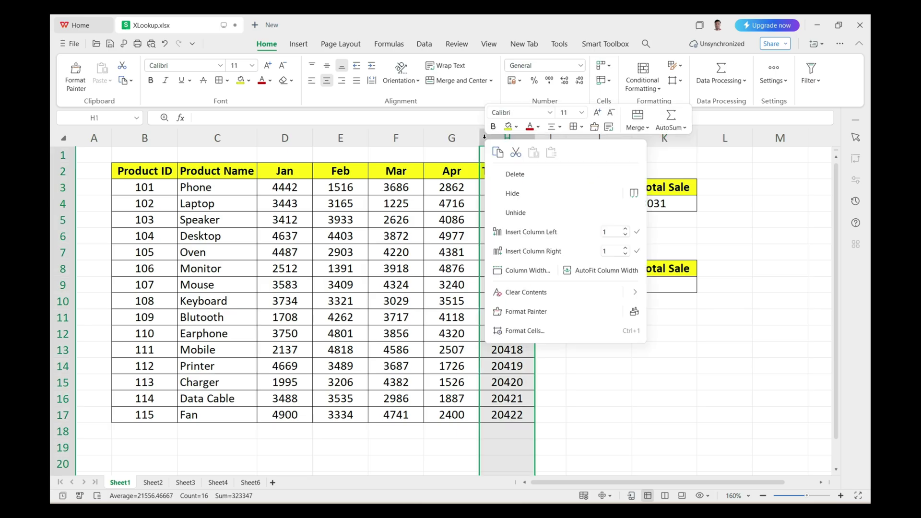
click(521, 232)
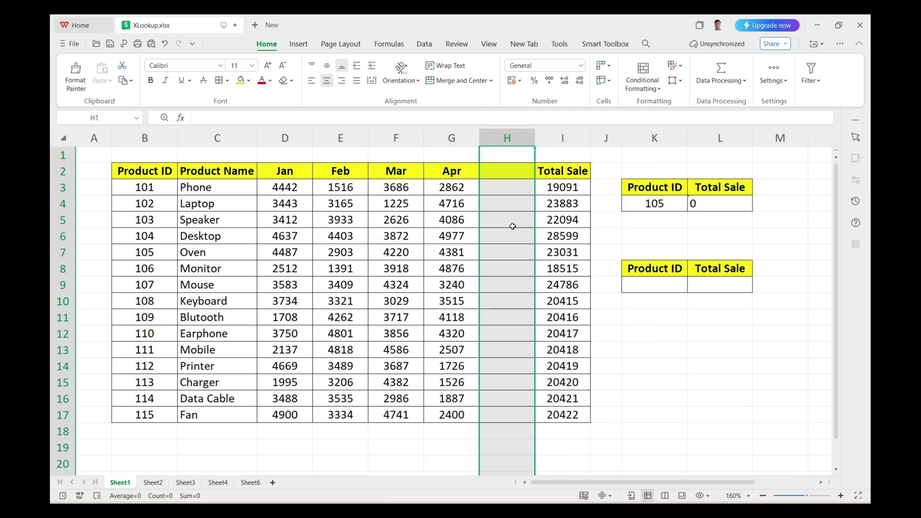
click(710, 203)
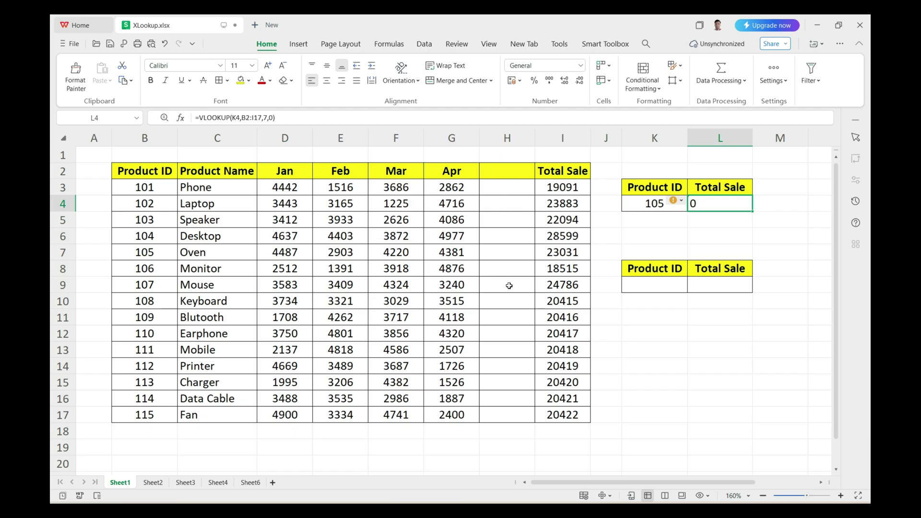
drag(505, 187, 504, 409)
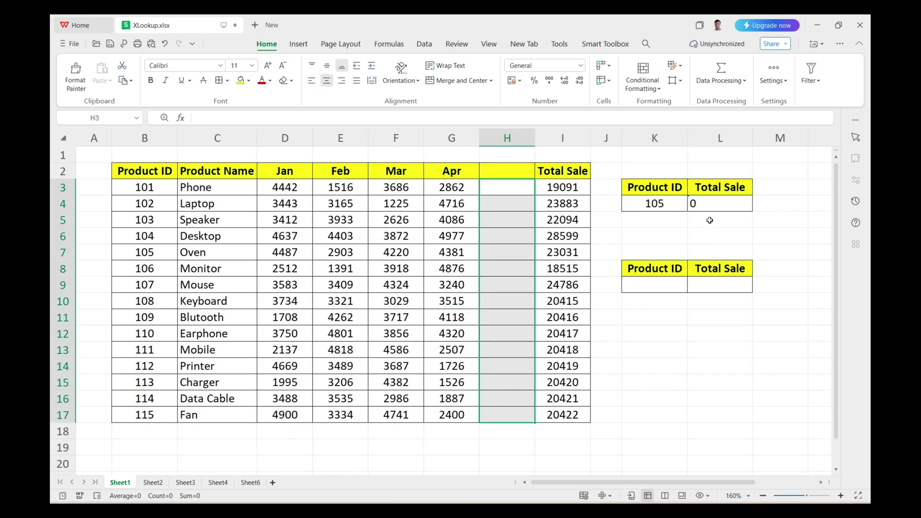
click(709, 203)
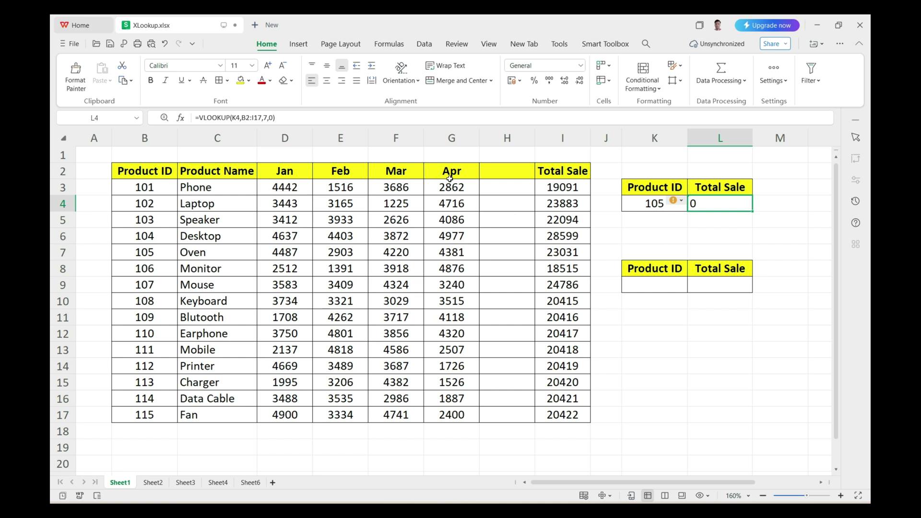
Count the table columns along row 3 from Product ID to blank column H and compare them with the VLOOKUP's column index in L4.
click(527, 188)
click(141, 191)
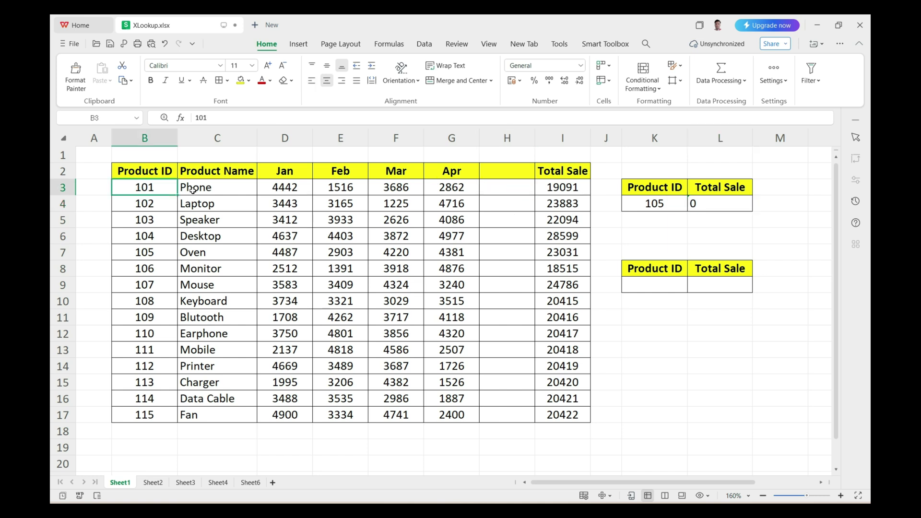
click(216, 188)
click(275, 188)
click(335, 188)
click(388, 188)
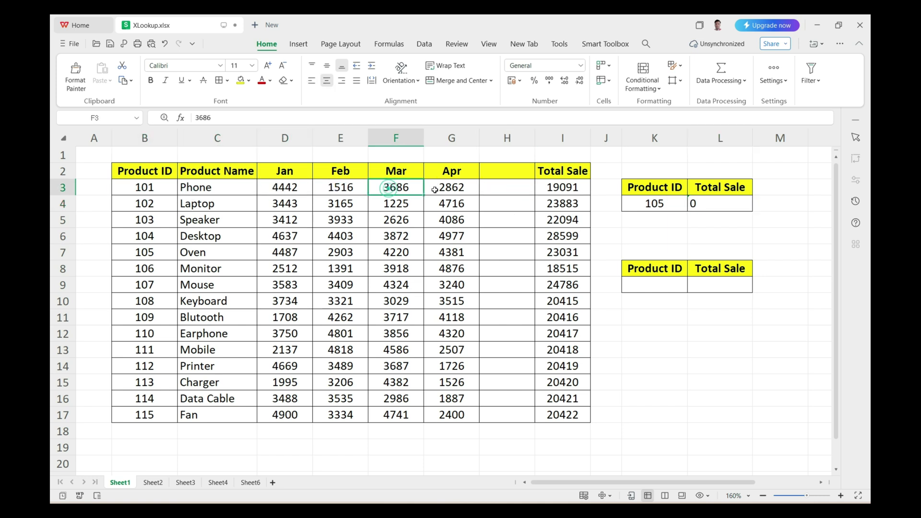
click(438, 188)
click(503, 188)
drag(504, 219, 505, 415)
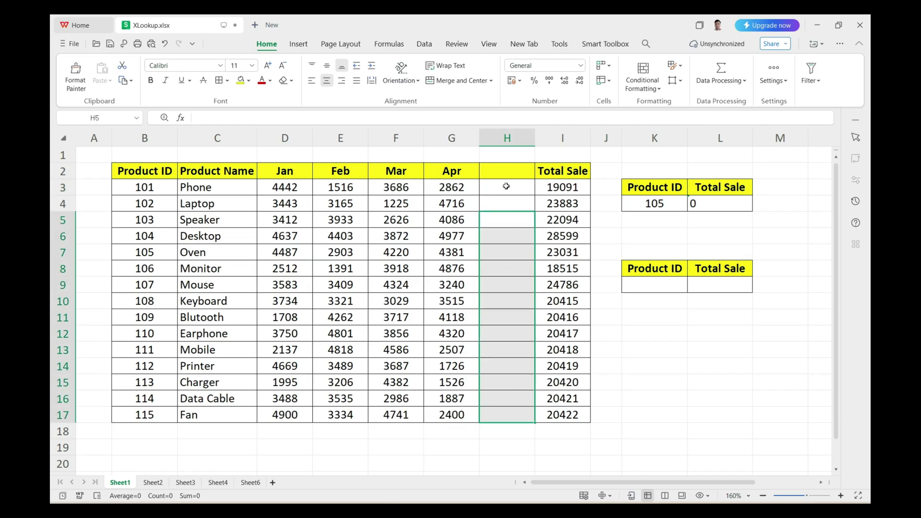
drag(504, 187, 506, 414)
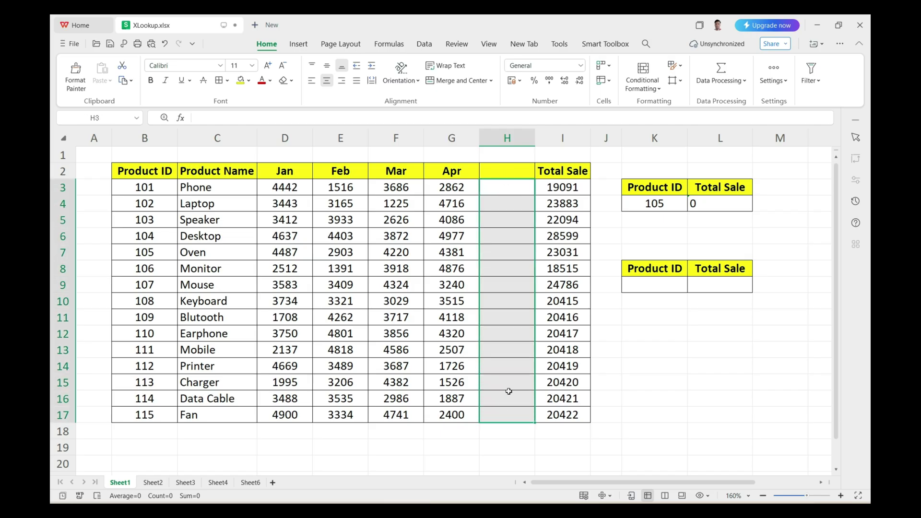
click(696, 204)
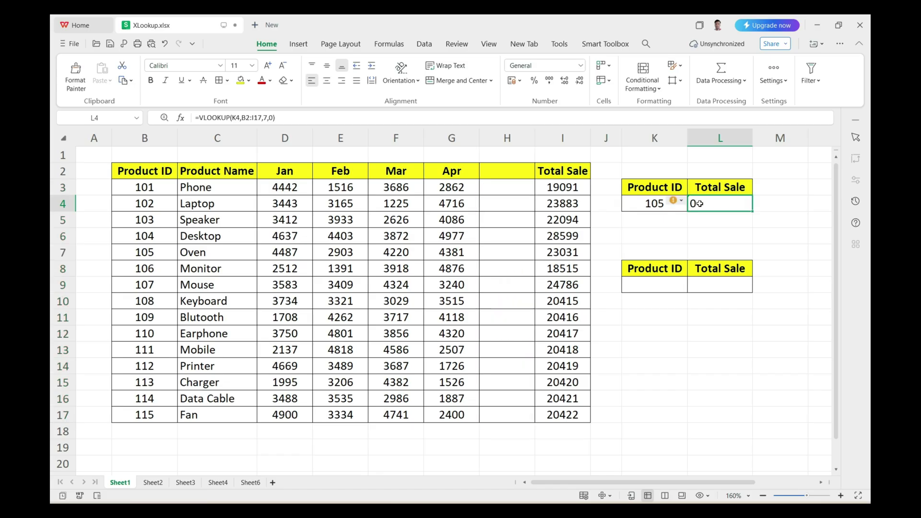
click(520, 249)
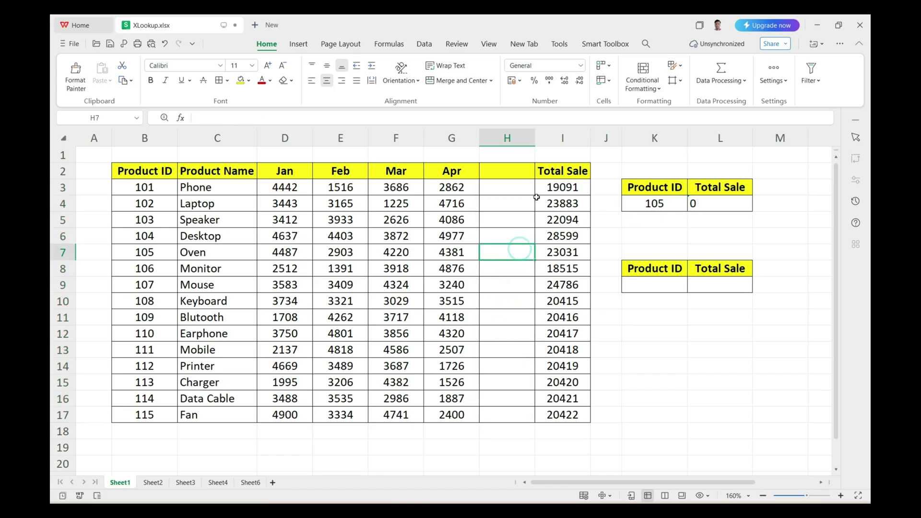
click(710, 205)
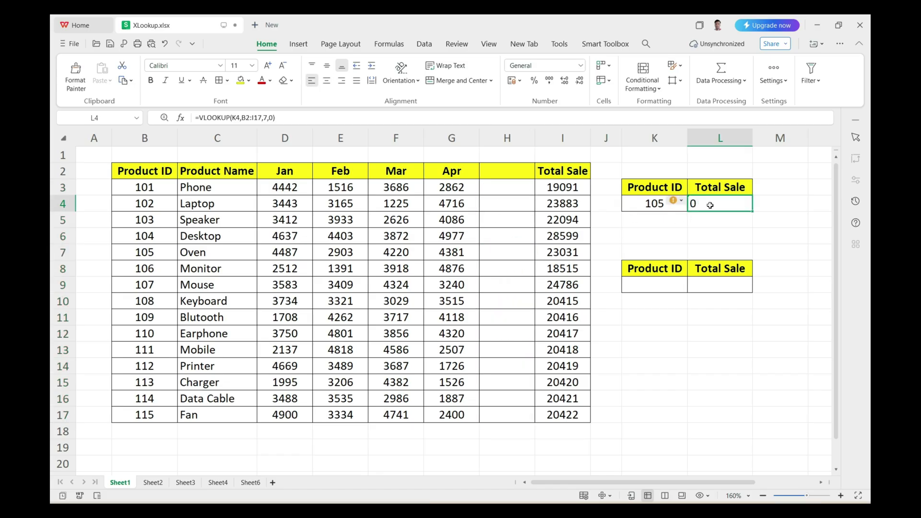
Delete the blank column H between Apr and Total Sale and recheck the VLOOKUP result in K4.
click(662, 285)
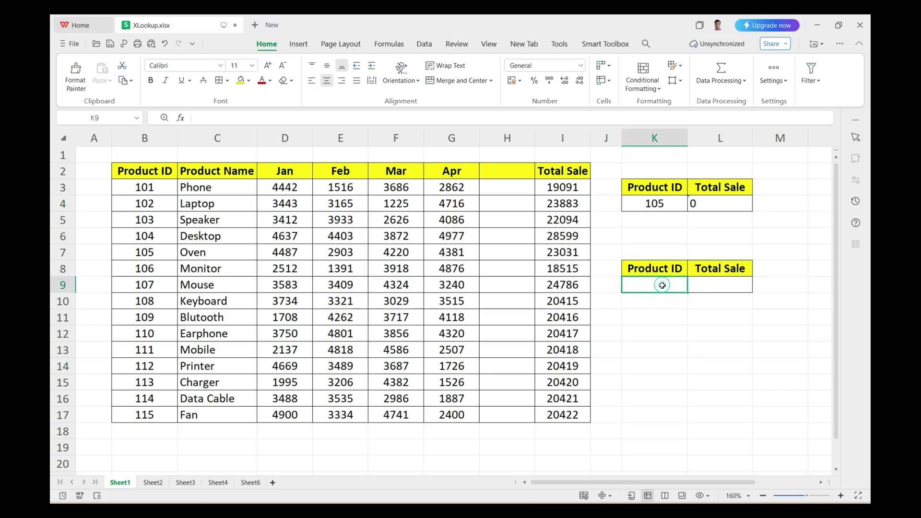
click(716, 284)
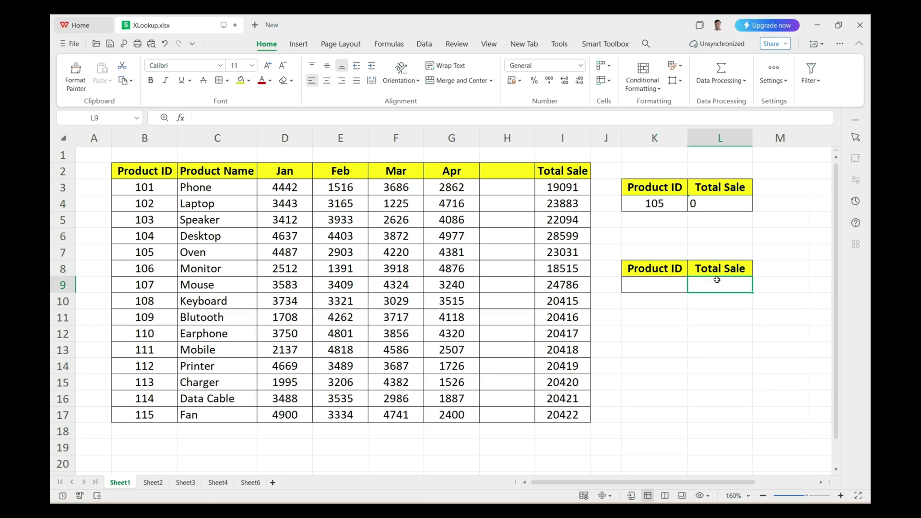
click(507, 139)
right_click(507, 138)
click(539, 181)
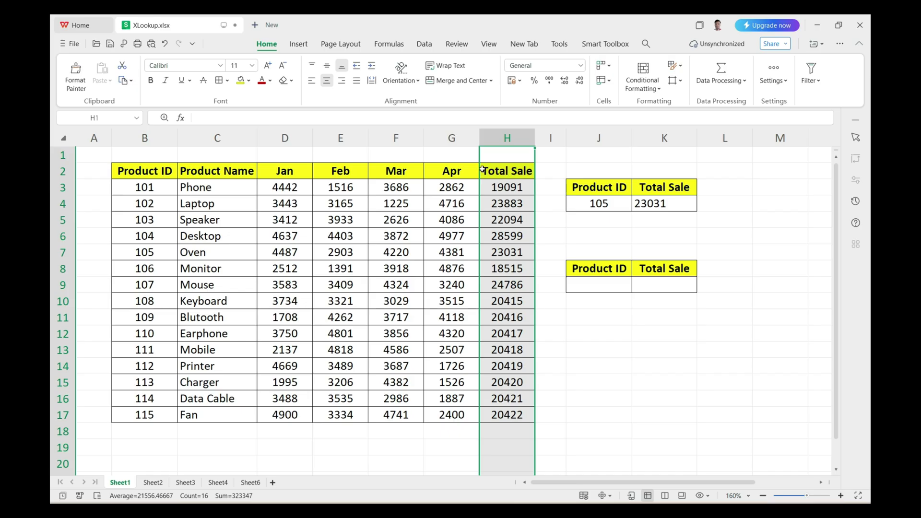
click(665, 206)
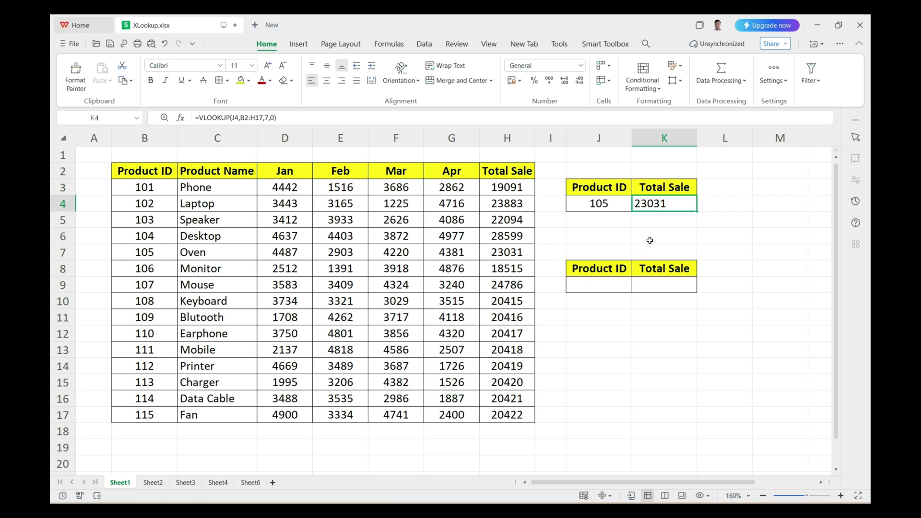
Enter 105 as the Product ID in cell J9 of the lower lookup table.
click(611, 283)
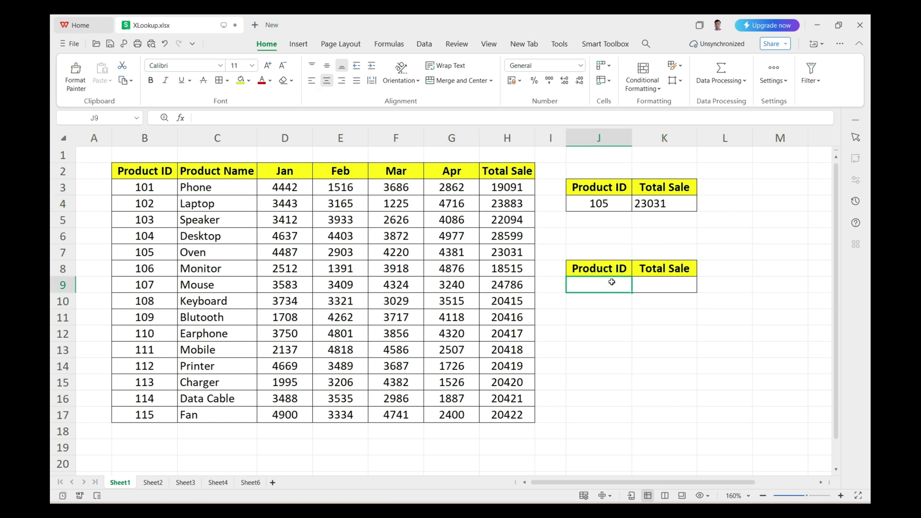
click(653, 287)
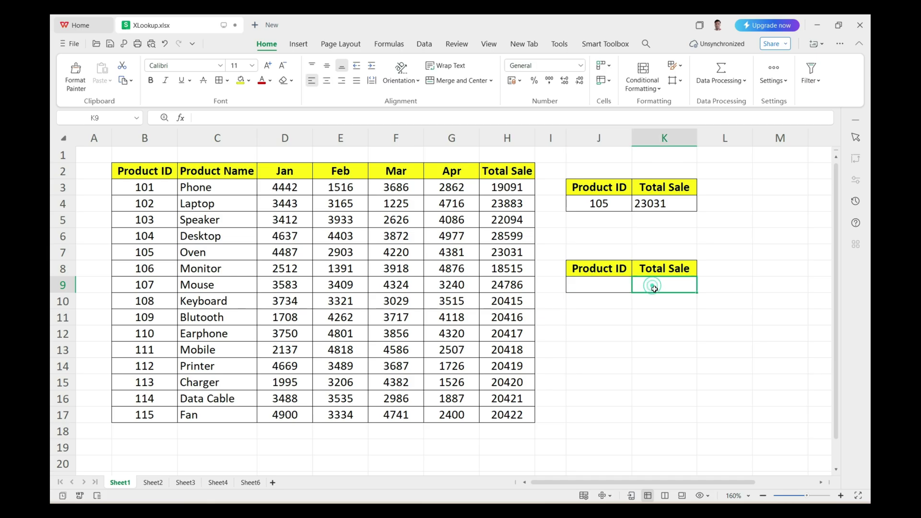
click(608, 288)
text(105)
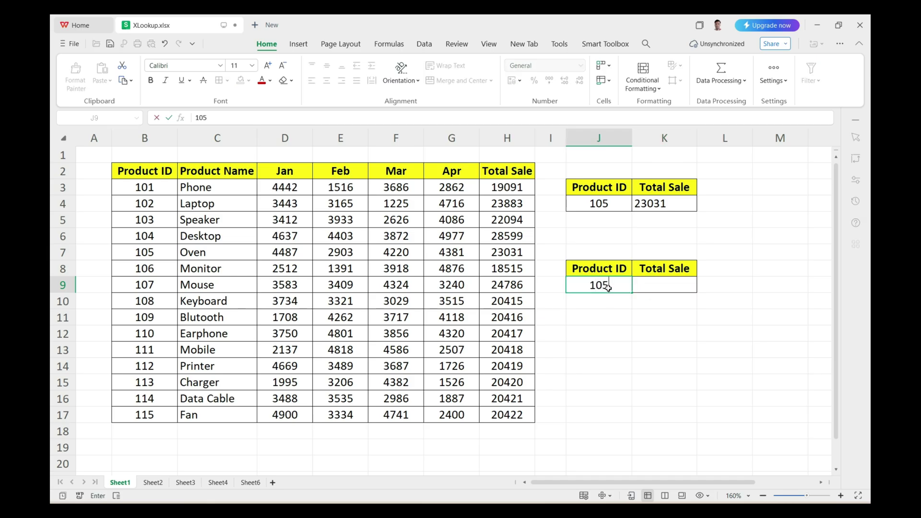
click(658, 280)
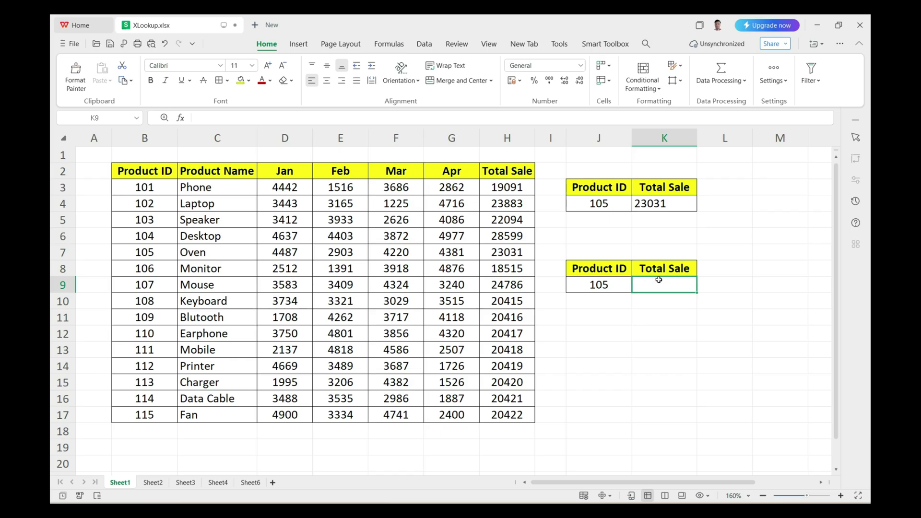
Start an XLOOKUP formula in K9 under Total Sale, using J9 as the lookup value.
text(=)
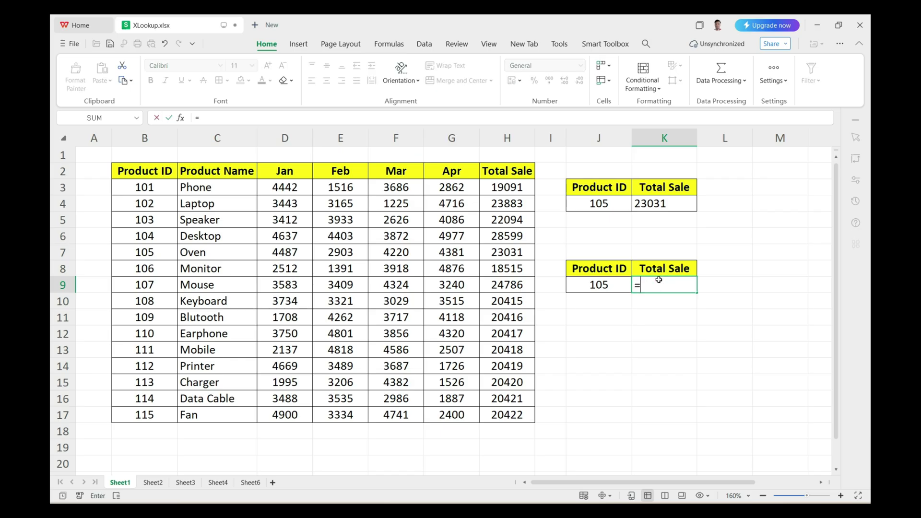
text(xl)
key(Tab)
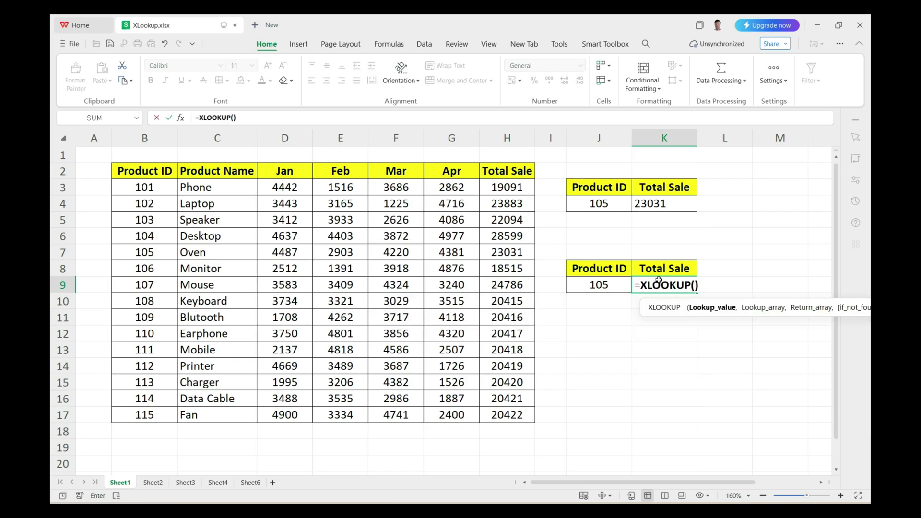
drag(658, 307, 576, 305)
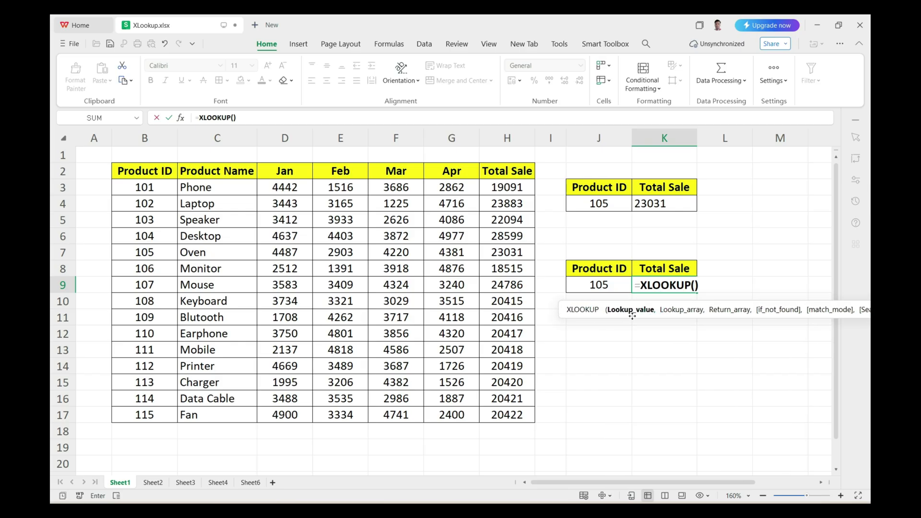
click(618, 281)
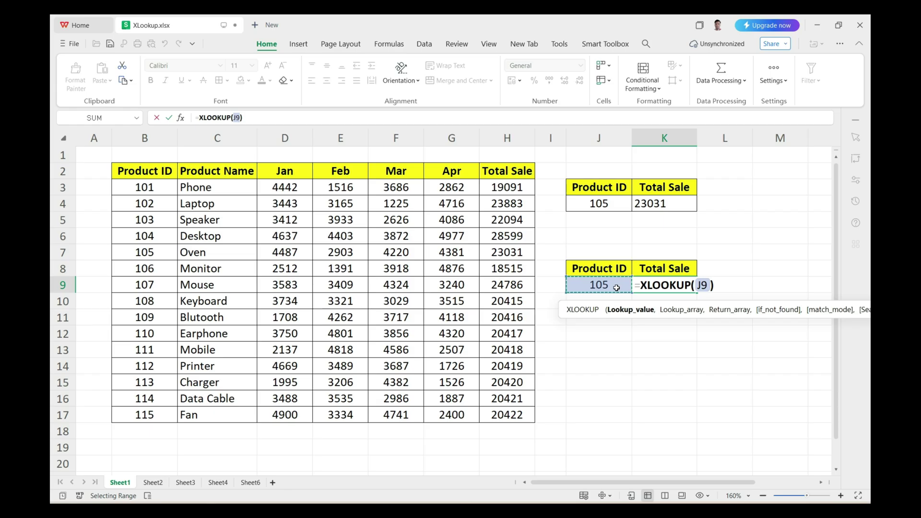
text(,)
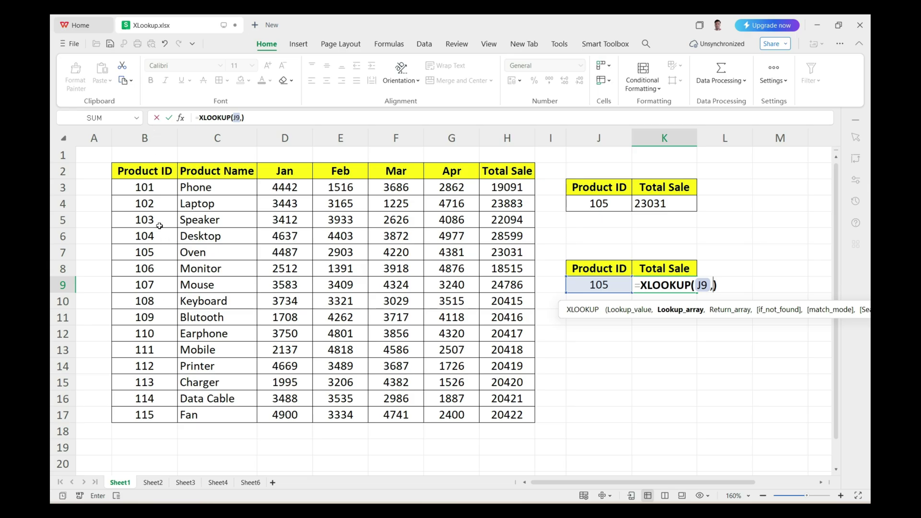
Complete the XLOOKUP in K9 with lookup array B2:B17 and return array H2:H17.
click(152, 177)
drag(152, 177, 142, 407)
text(,)
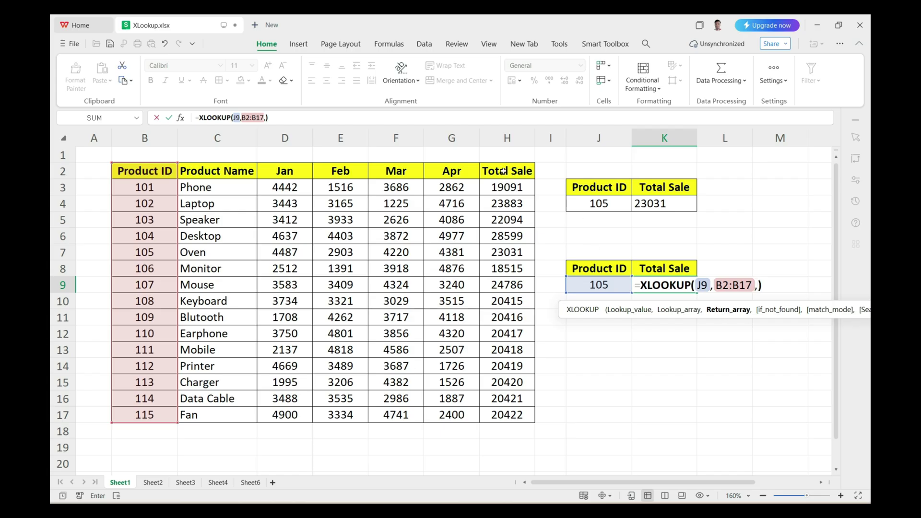
drag(503, 172, 507, 415)
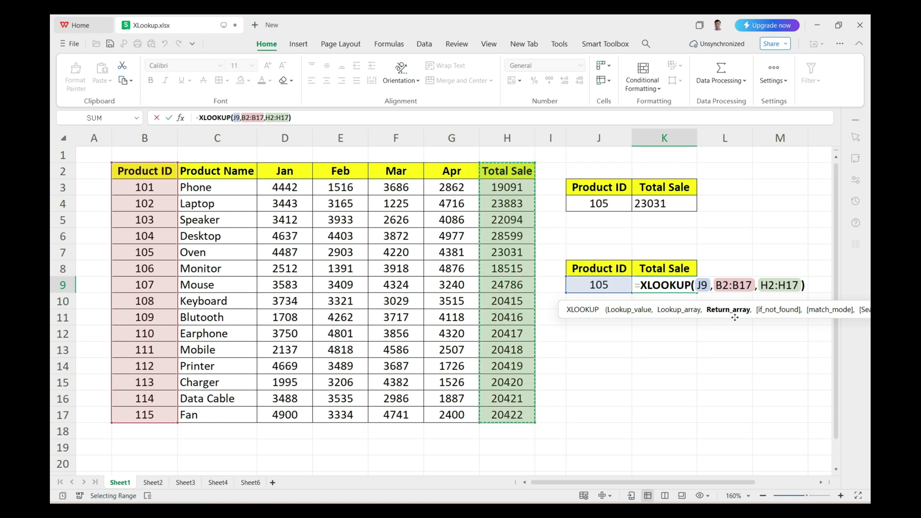
mouse_move(812, 316)
key(Return)
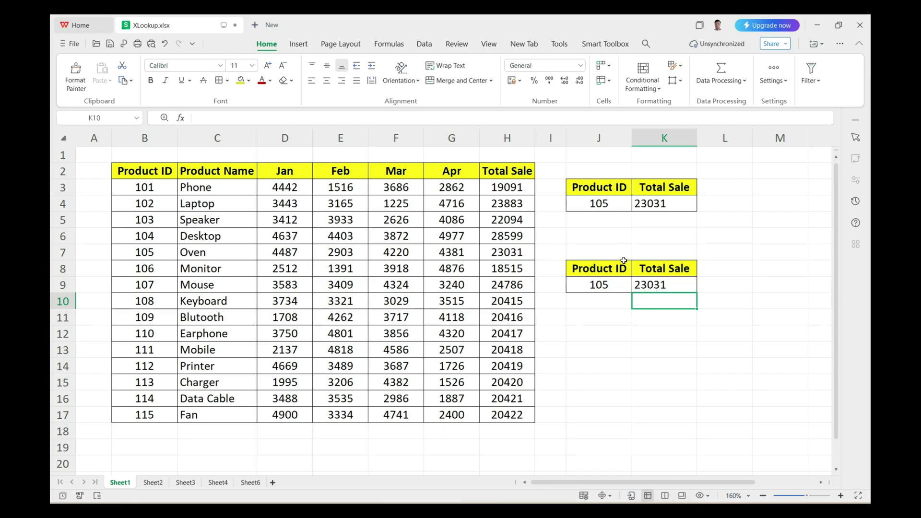
Insert a blank column between Apr and Total Sale and compare the VLOOKUP in L4 with the XLOOKUP in L9.
right_click(490, 139)
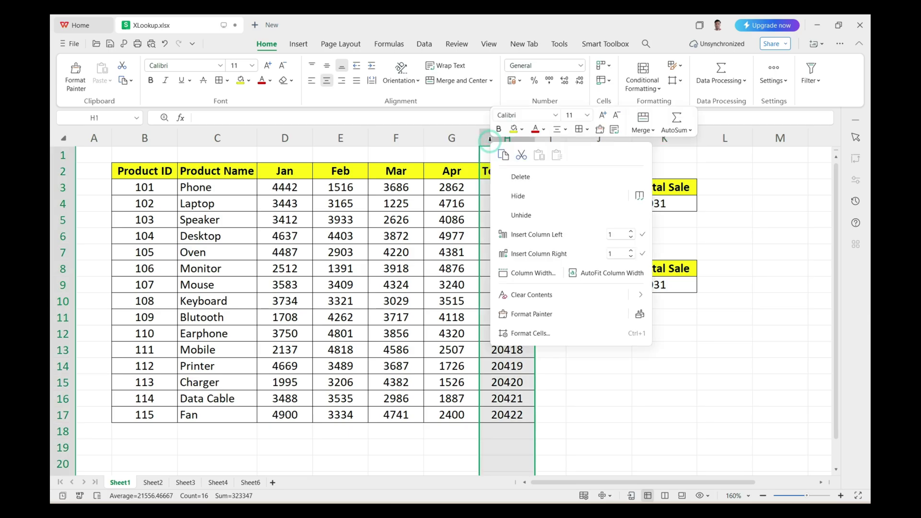
click(528, 235)
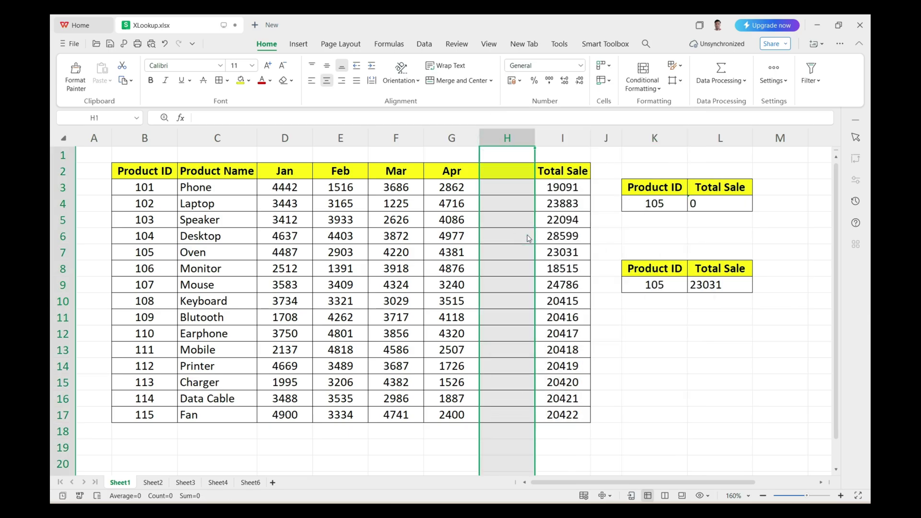
click(691, 204)
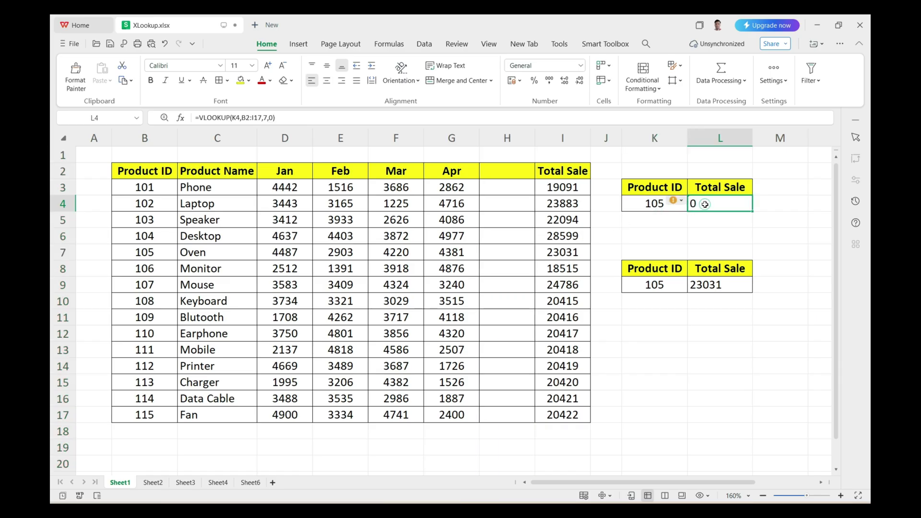
click(670, 288)
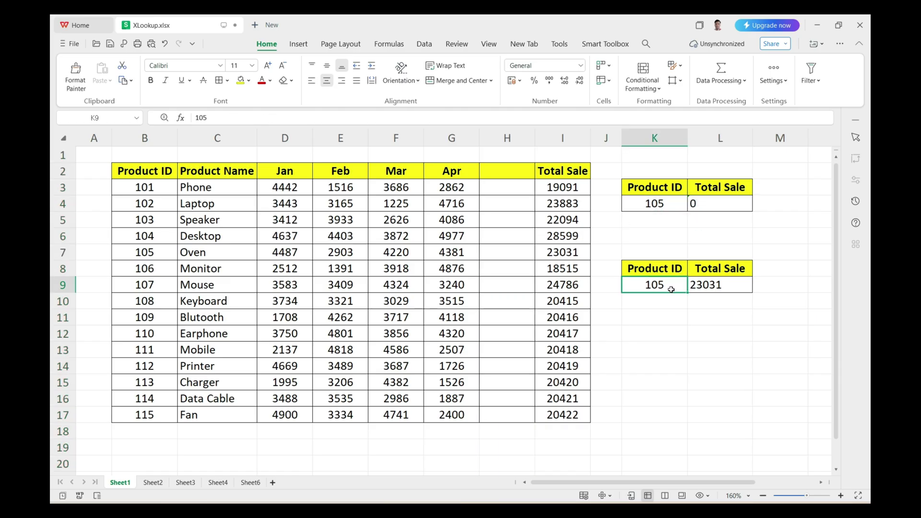
click(708, 290)
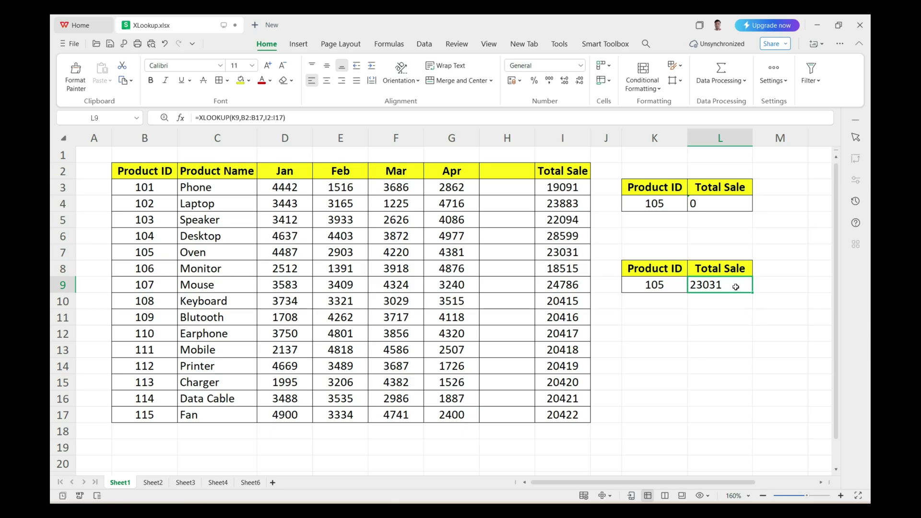
click(705, 205)
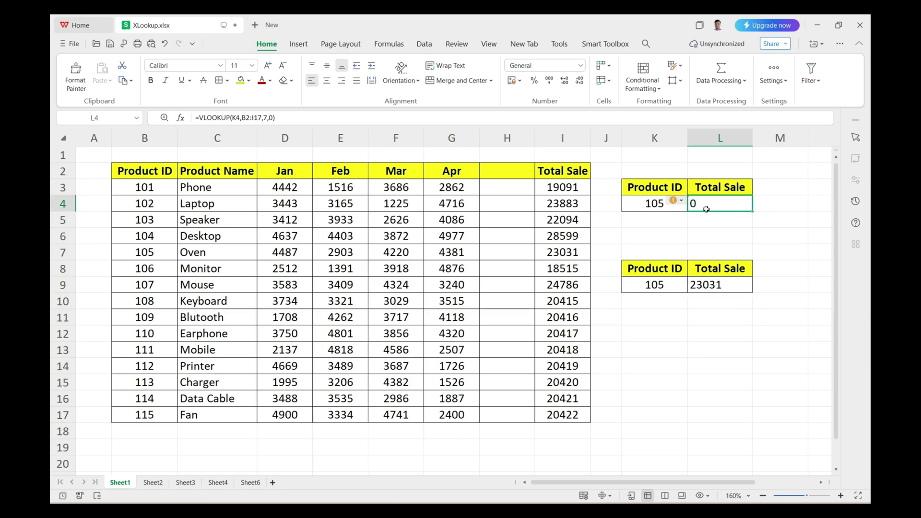
click(507, 137)
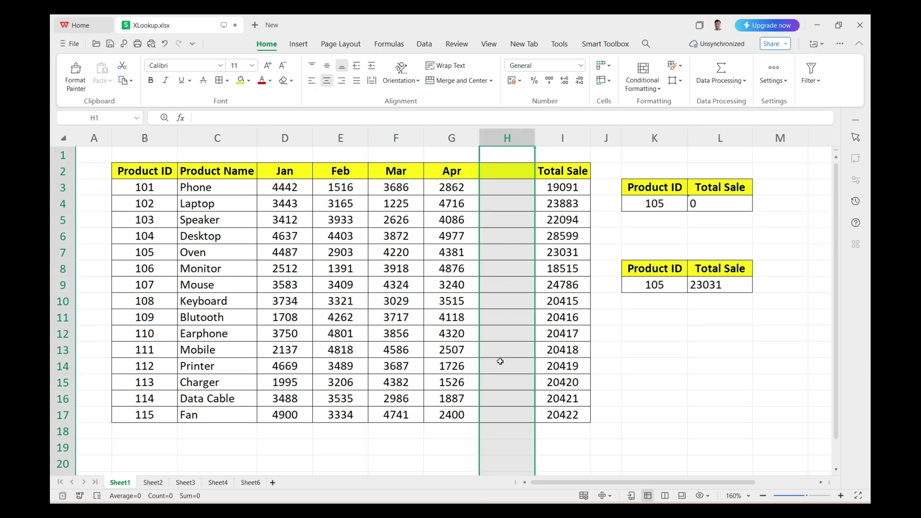
Check the VLOOKUP formula in L4 and delete the blank column H between Apr and Total Sale.
click(694, 203)
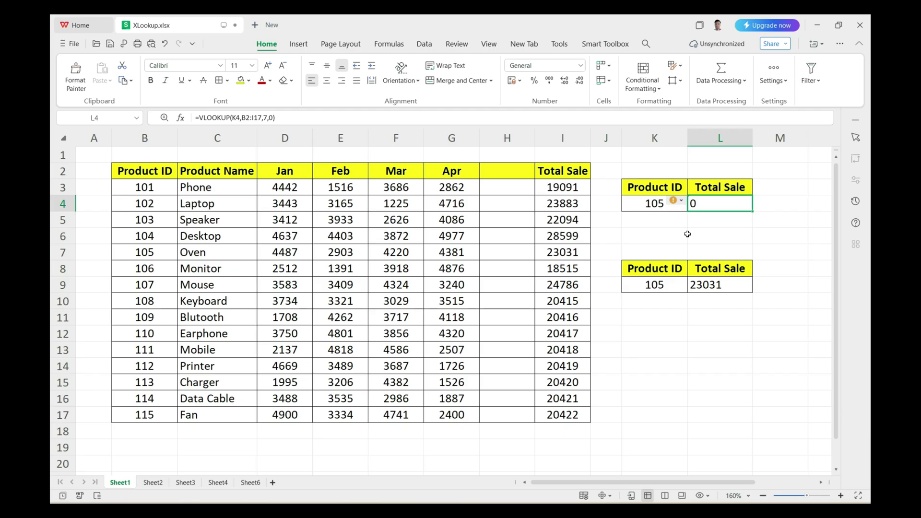
click(507, 138)
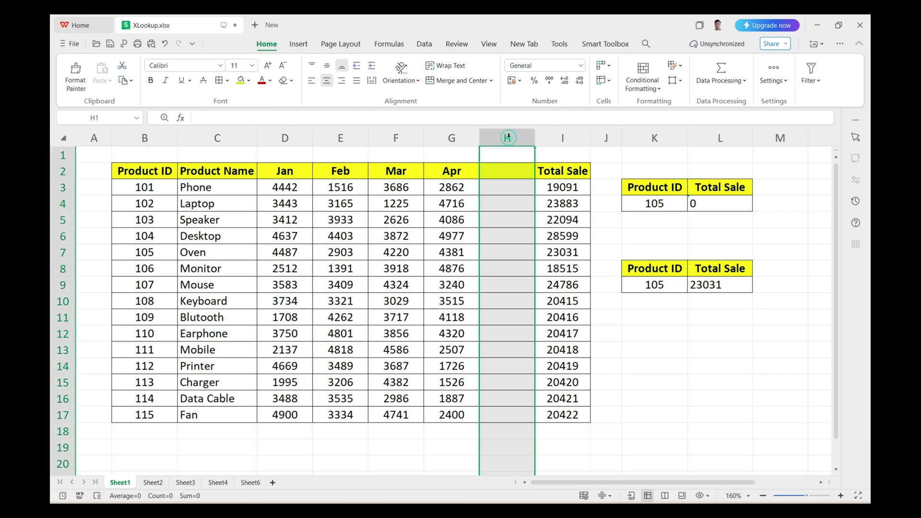
right_click(508, 140)
click(543, 179)
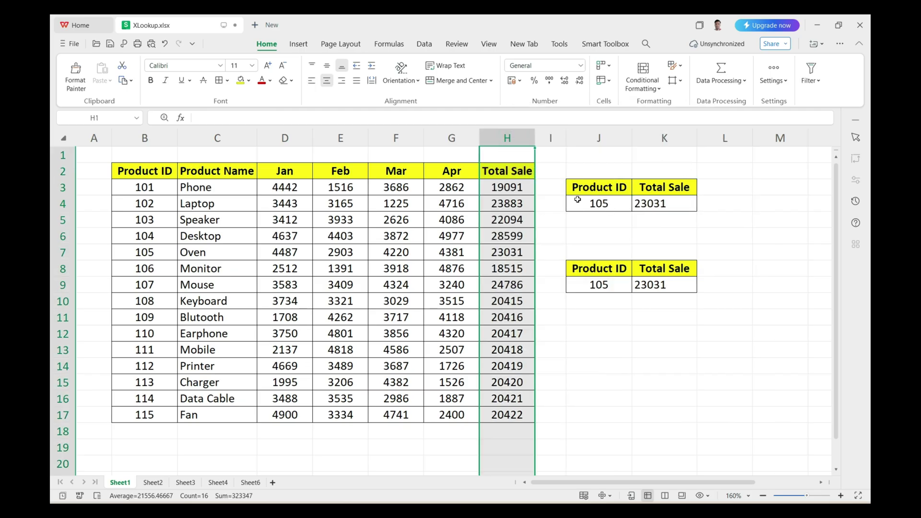
Review the Product IDs in B3:B17 and enter 116, an ID missing from the list, in J4.
click(607, 202)
drag(605, 284, 693, 301)
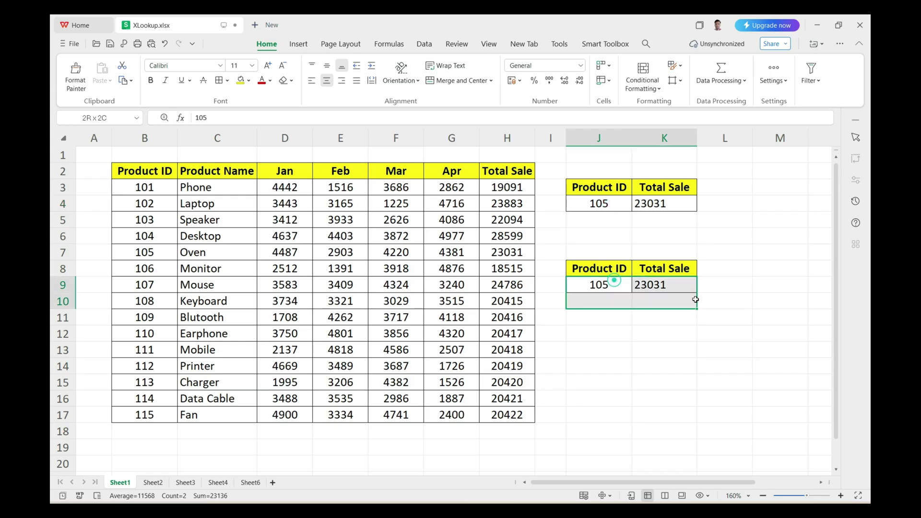
click(604, 206)
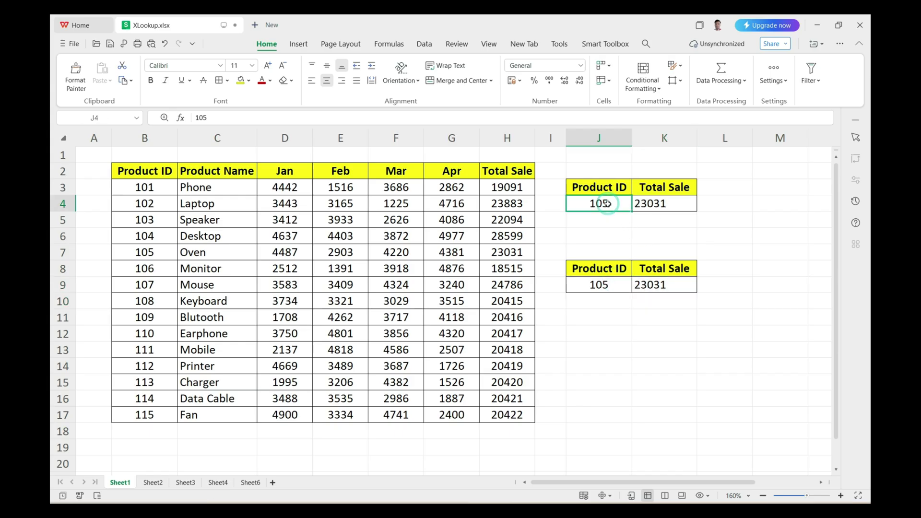
drag(125, 192, 417, 383)
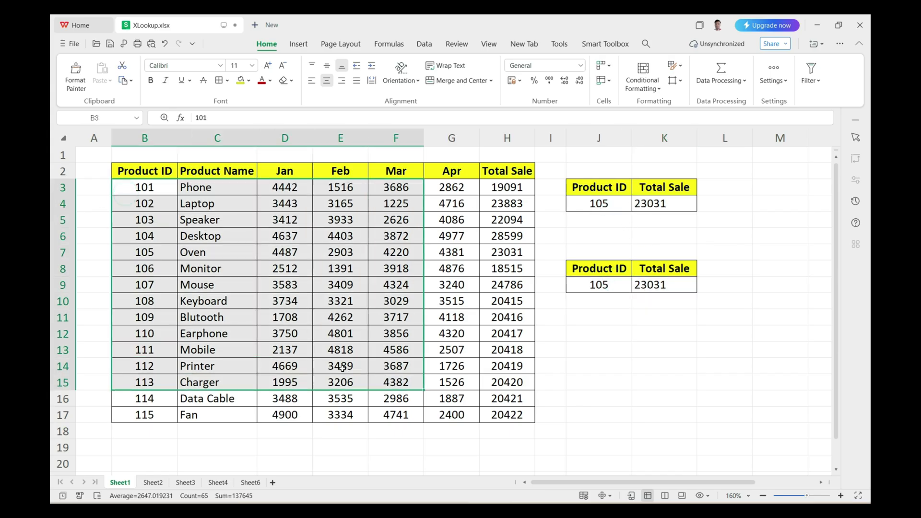
click(164, 193)
drag(164, 193, 163, 415)
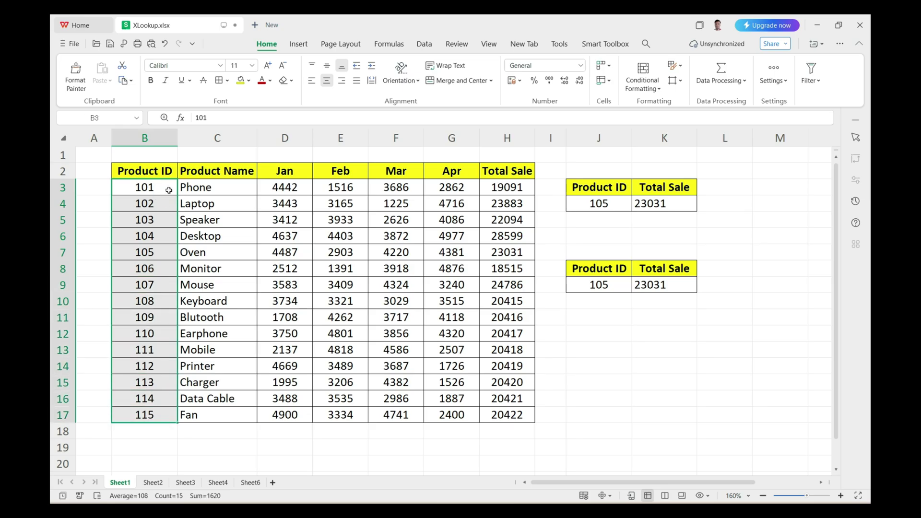
click(624, 207)
text(11)
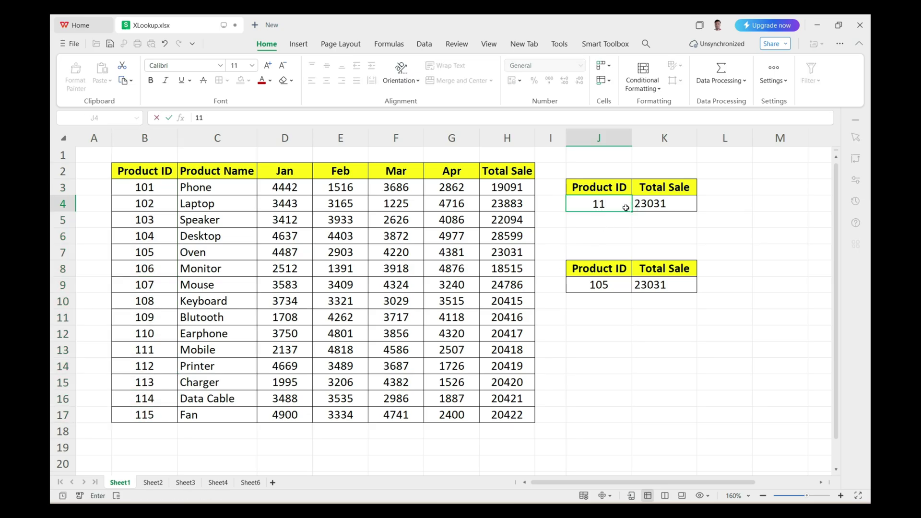
text(6)
key(Return)
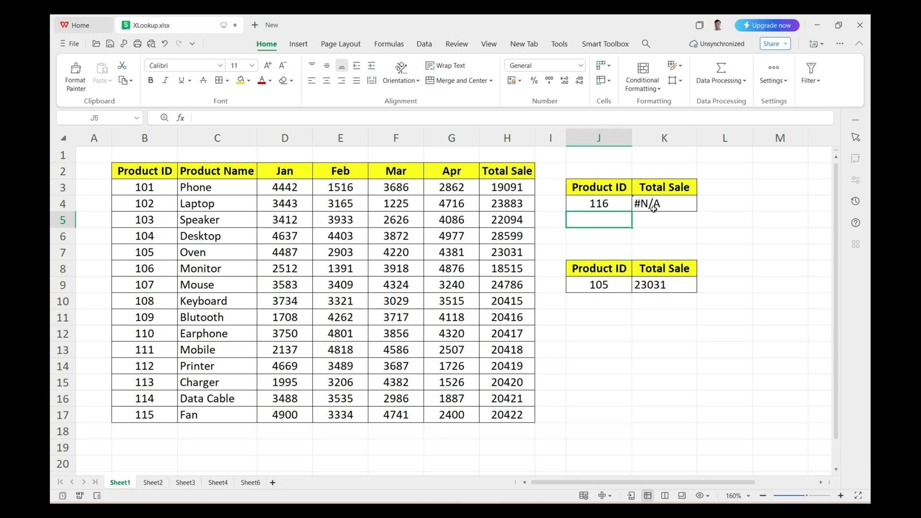
Set the Product ID in J4 back to 105.
click(582, 204)
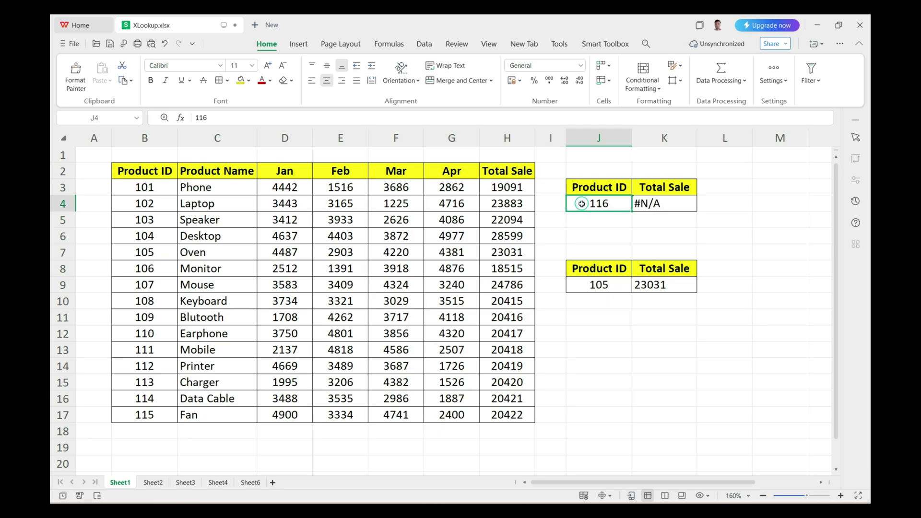
text(105)
key(Return)
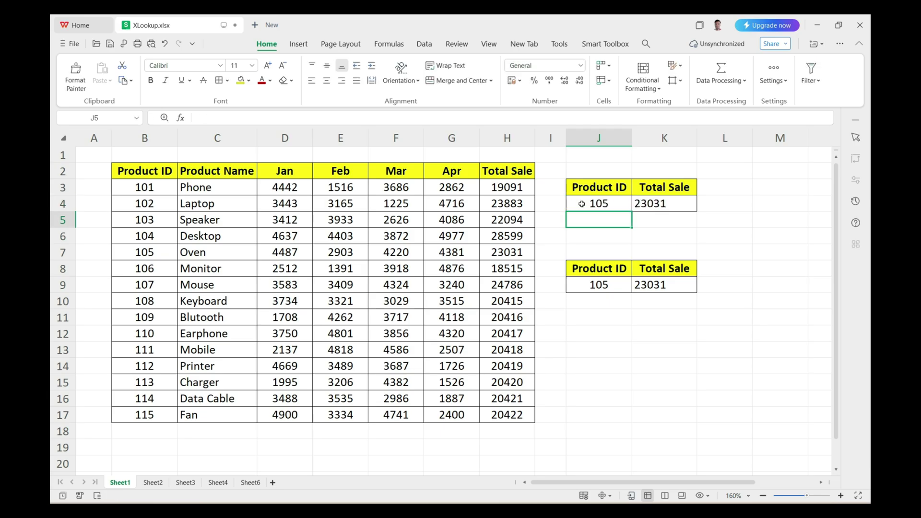
Begin wrapping the VLOOKUP formula in K4 in an IFERROR function.
click(652, 205)
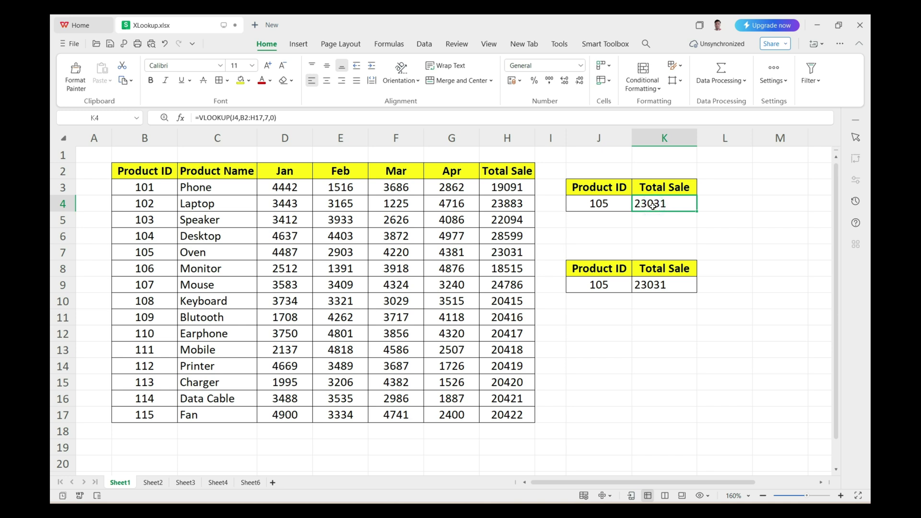
double_click(653, 205)
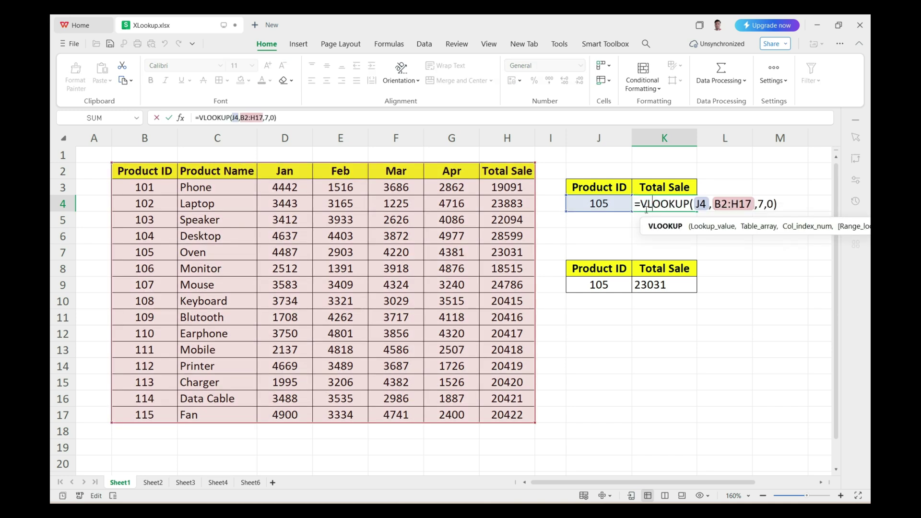
click(641, 205)
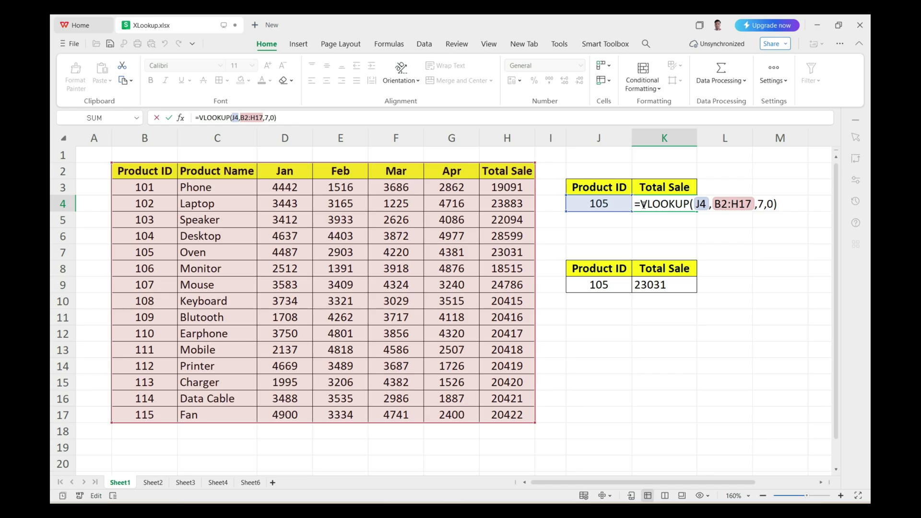
text(iferr)
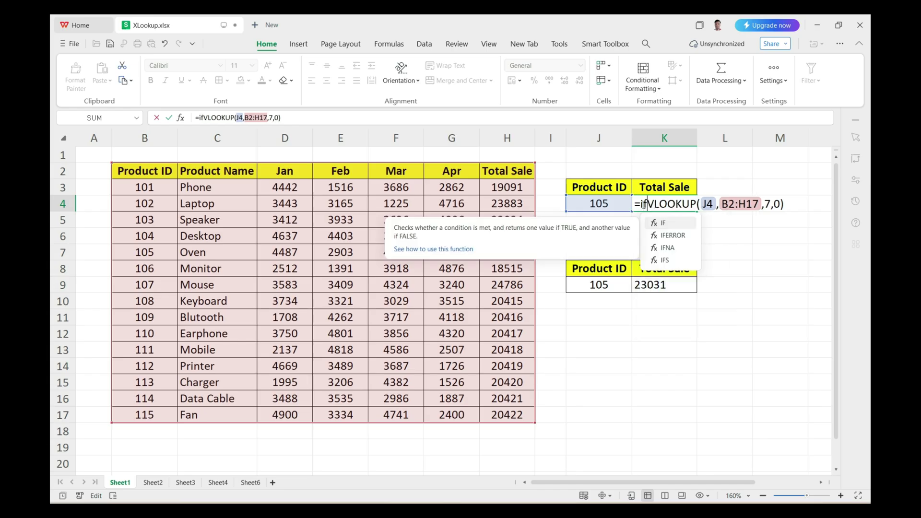
text(or)
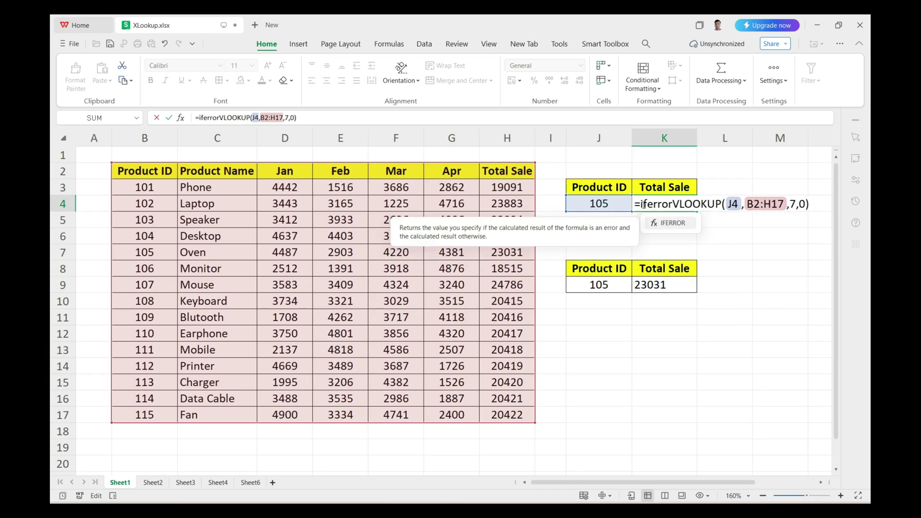
key(Tab)
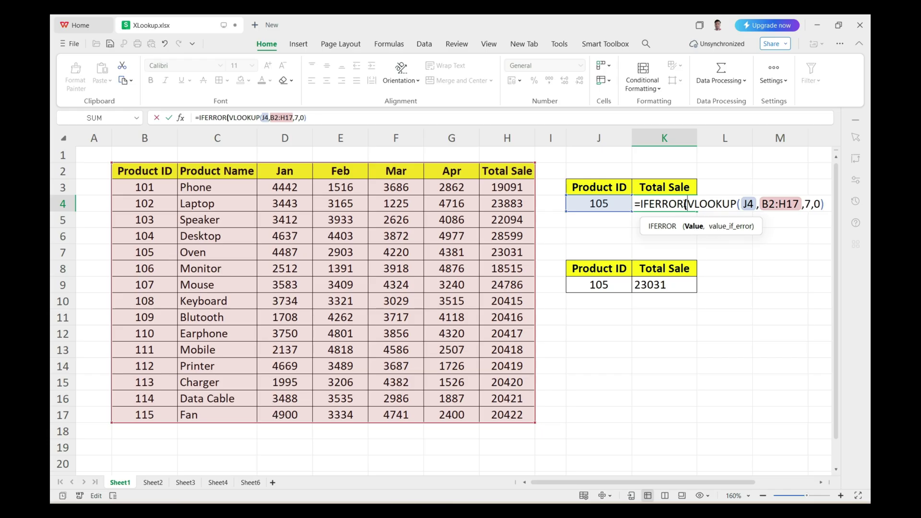
Complete the IFERROR formula in K4 with "Data Not Available" as the value if error.
click(822, 205)
key(End)
text(,)
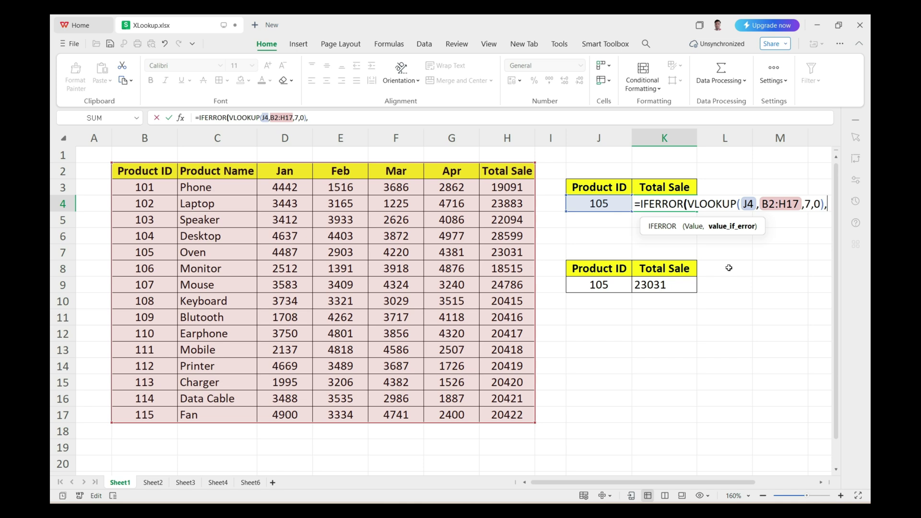
scroll(728, 268, down, 2)
scroll(710, 335, right, 2)
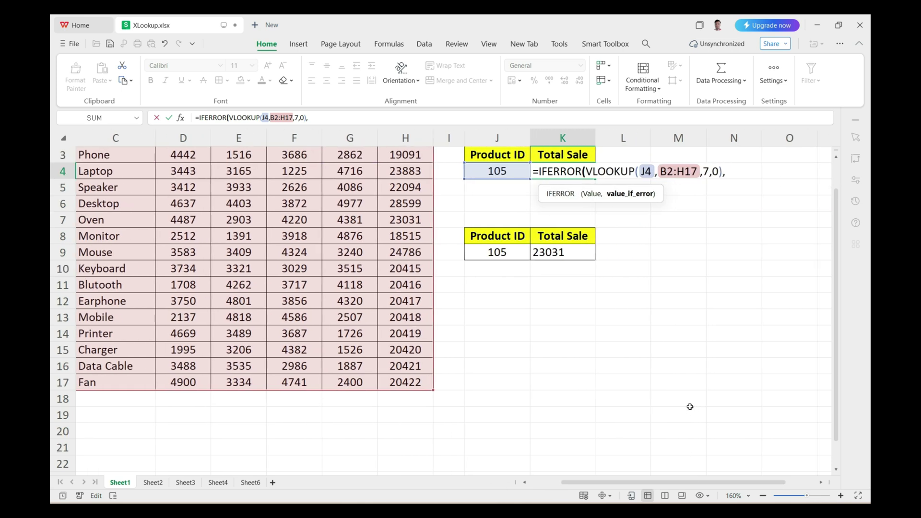
text("Data Not Available)
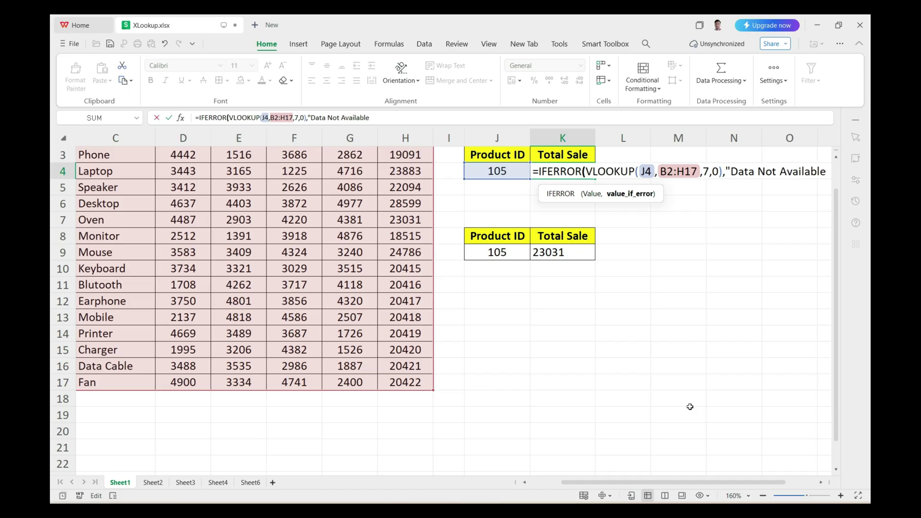
text("))
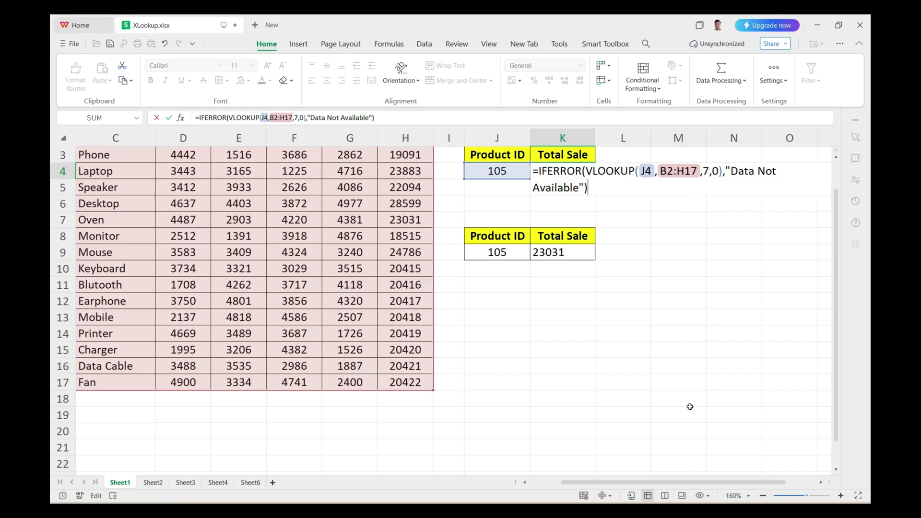
key(Return)
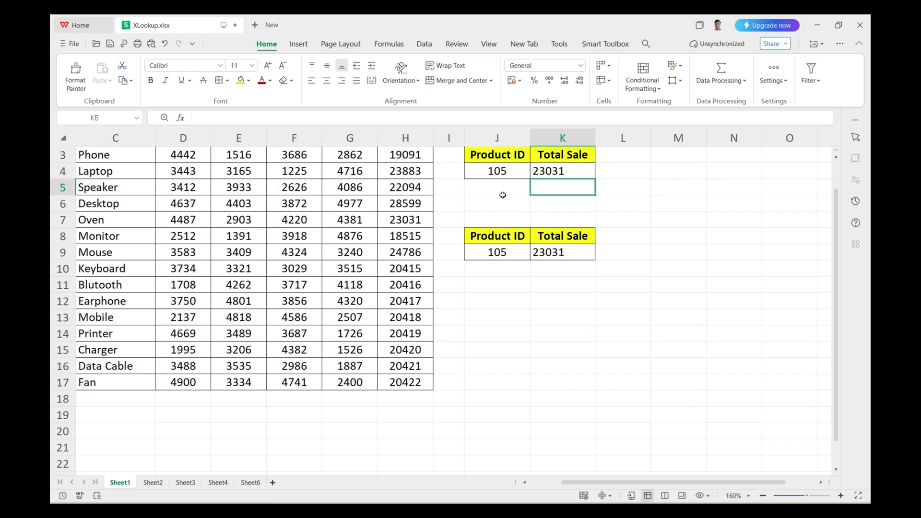
Enter 116 as the Product ID in both lookup tables, in cells J4 and J9.
click(501, 171)
text(115)
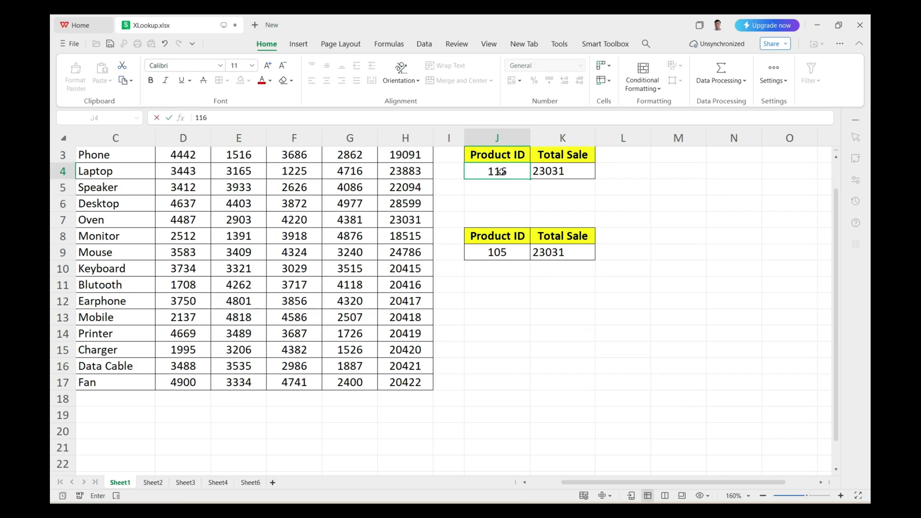
key(Return)
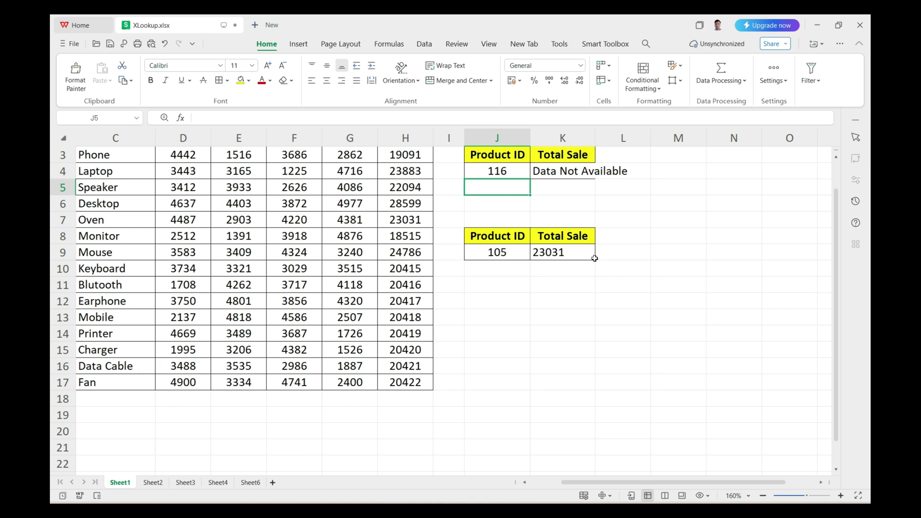
click(560, 259)
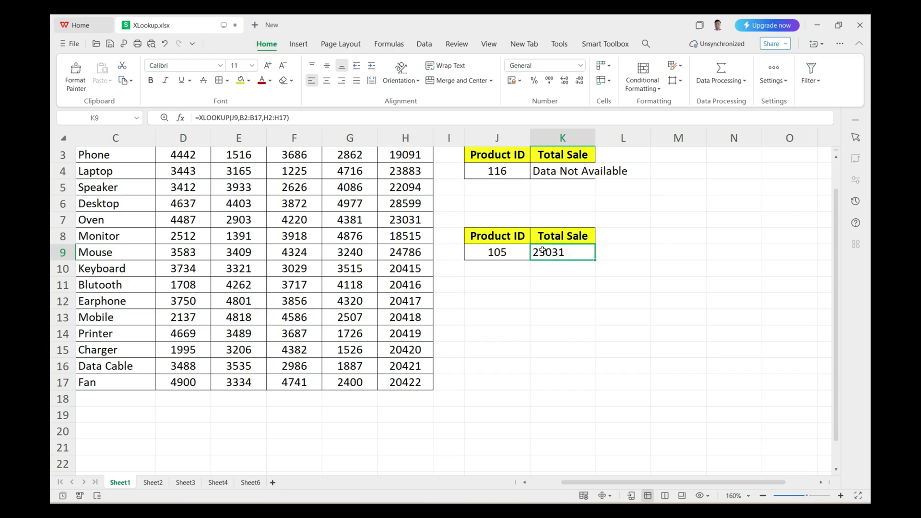
click(521, 258)
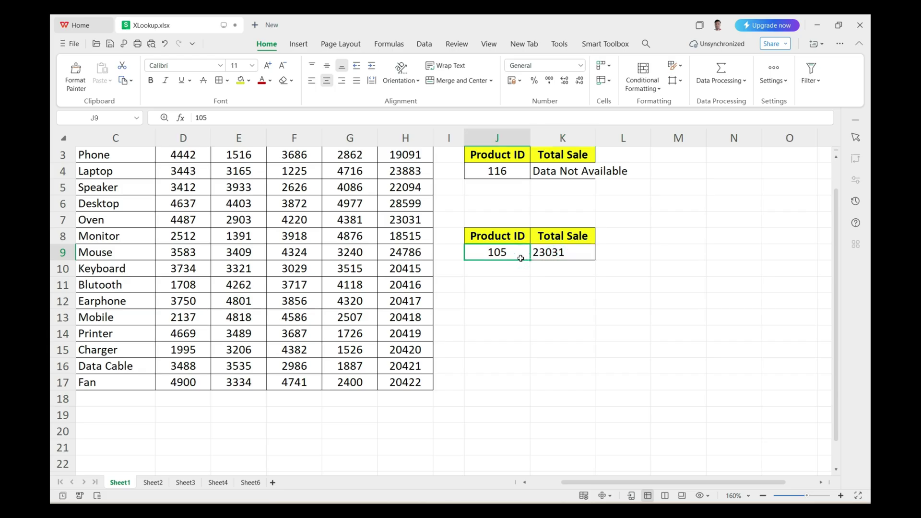
text(116)
key(Return)
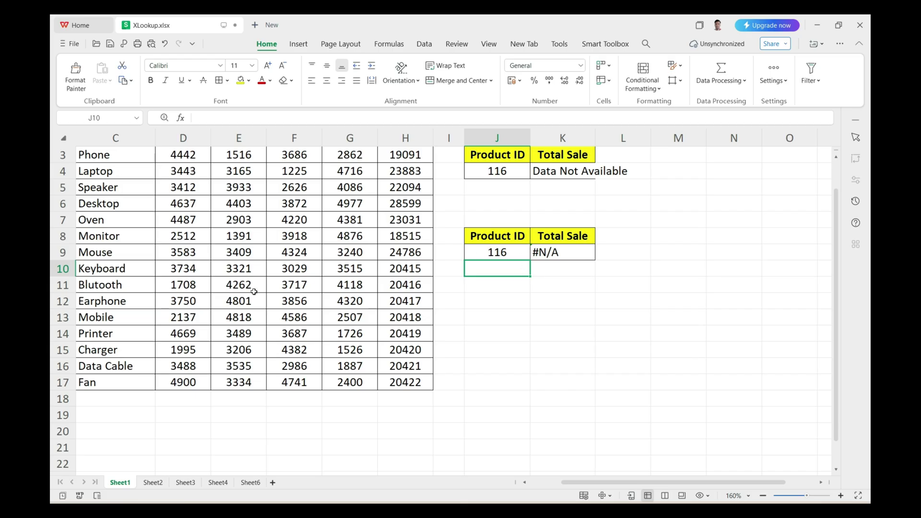
Add "Data Not Available" as the if_not_found argument of the XLOOKUP formula in K9.
click(561, 256)
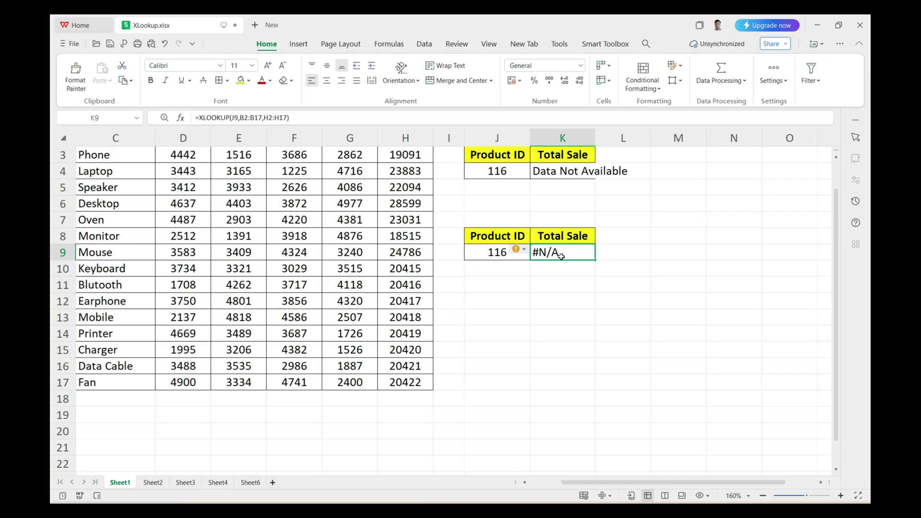
click(575, 172)
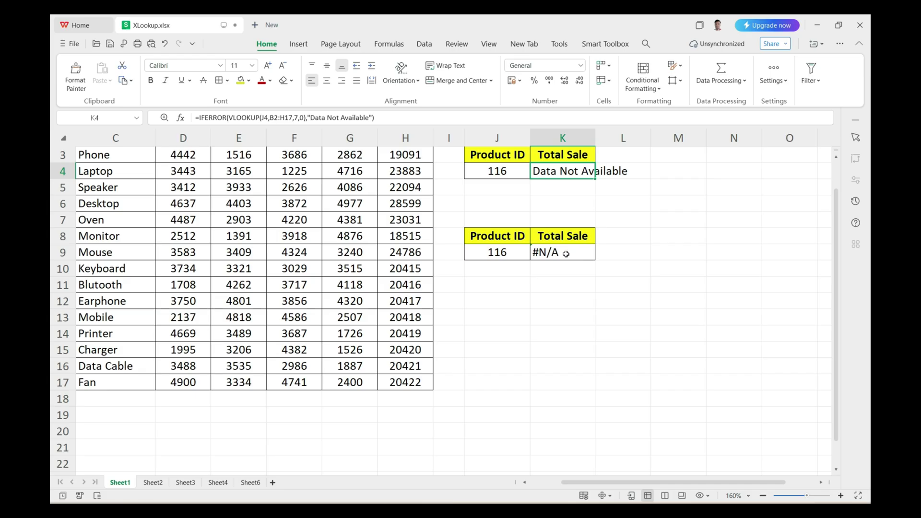
double_click(569, 170)
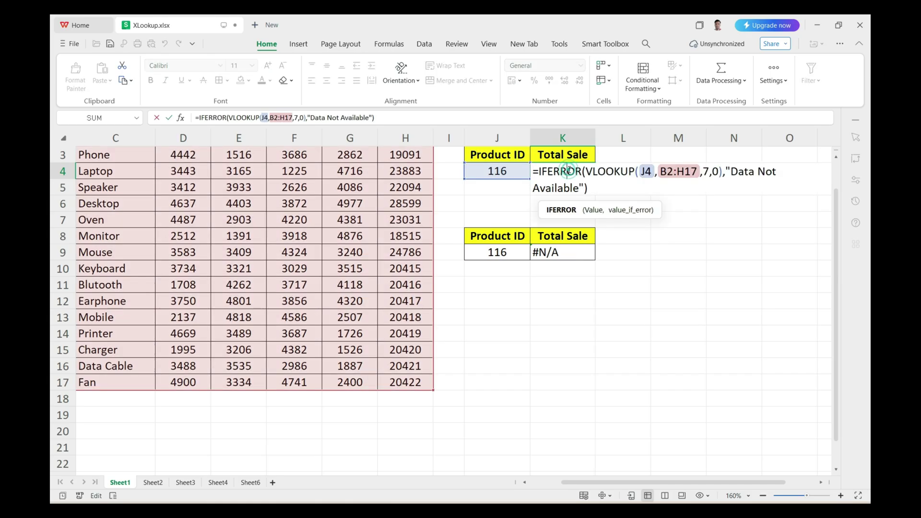
double_click(573, 252)
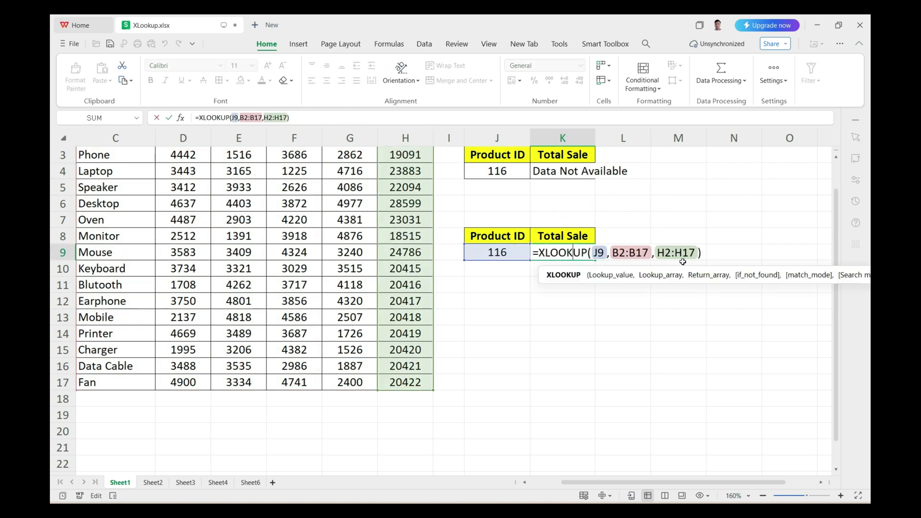
click(703, 253)
key(BackSpace)
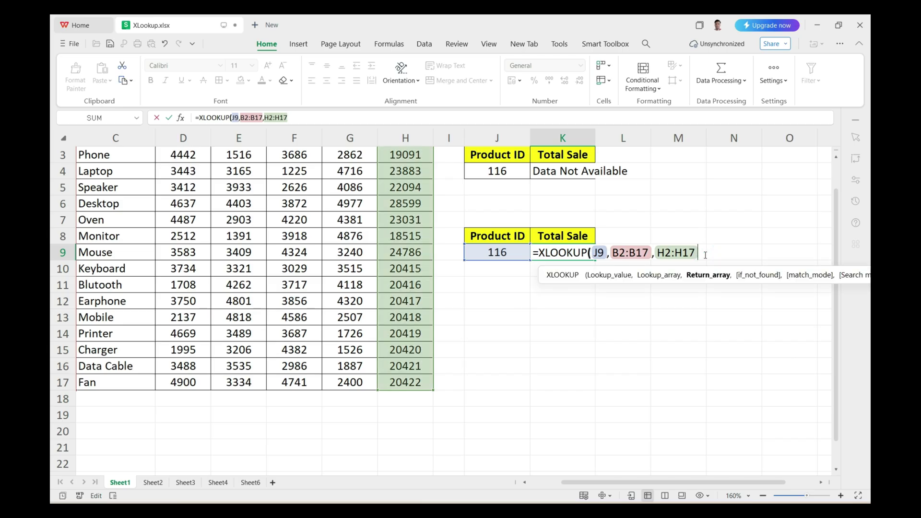
text(,)
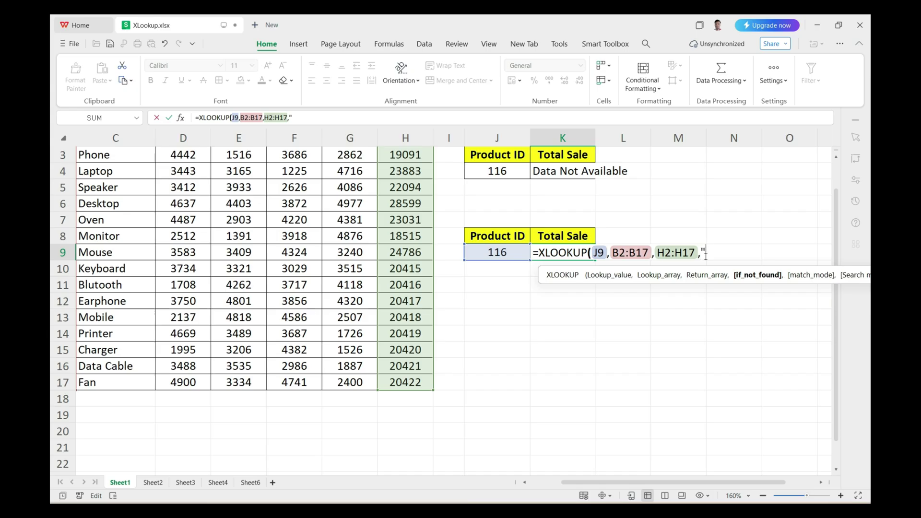
text(Data Not A)
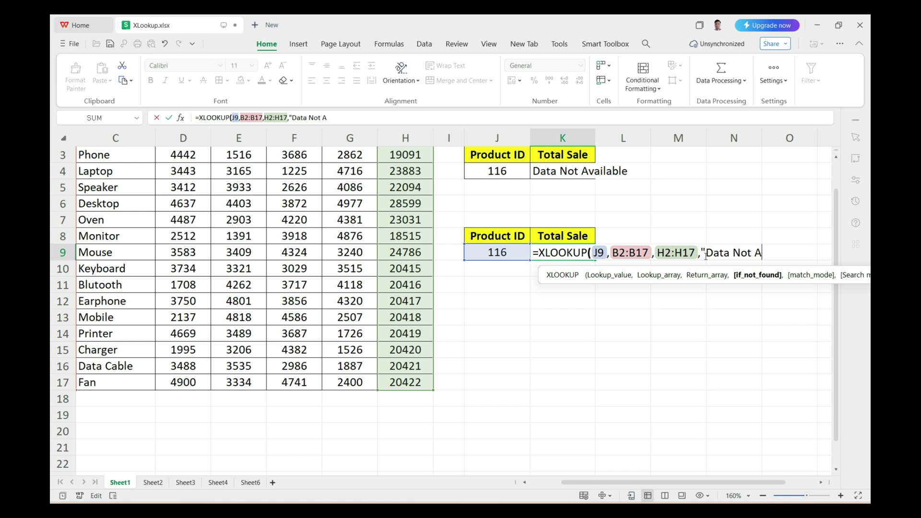
text(vailable"))
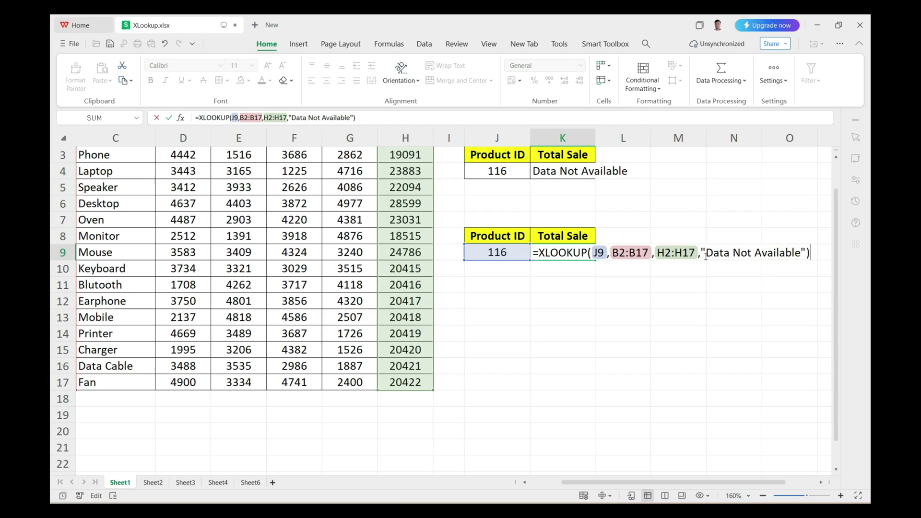
key(Return)
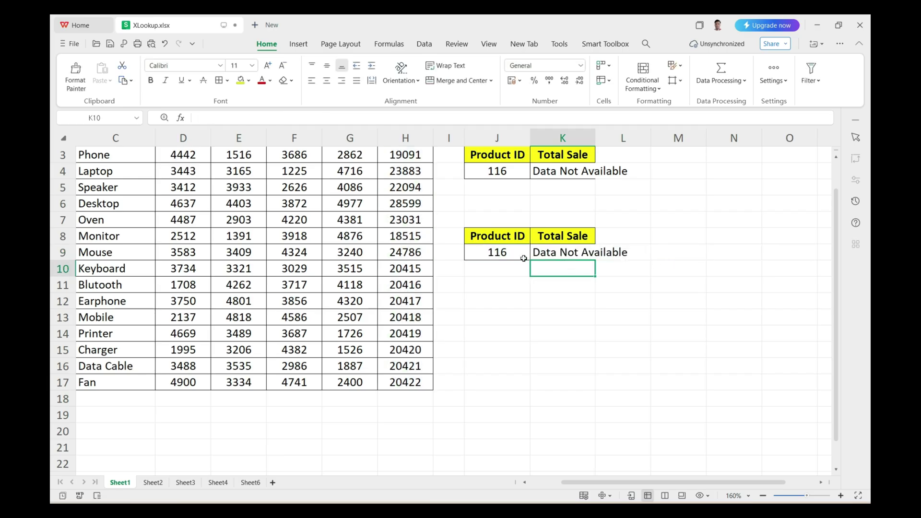
Test the XLOOKUP with Product ID 104 in J9 and compare its result with the Desktop row's Total Sale.
click(499, 251)
text(104)
key(Return)
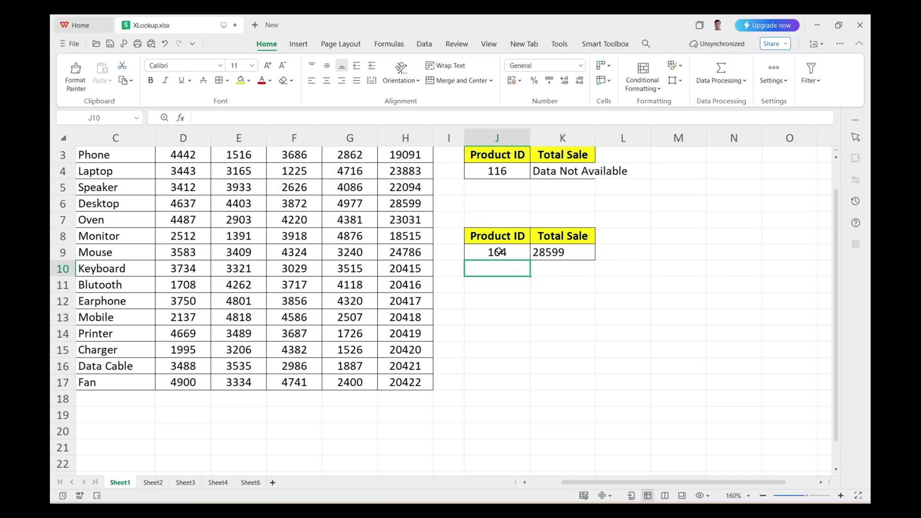
drag(585, 484, 528, 483)
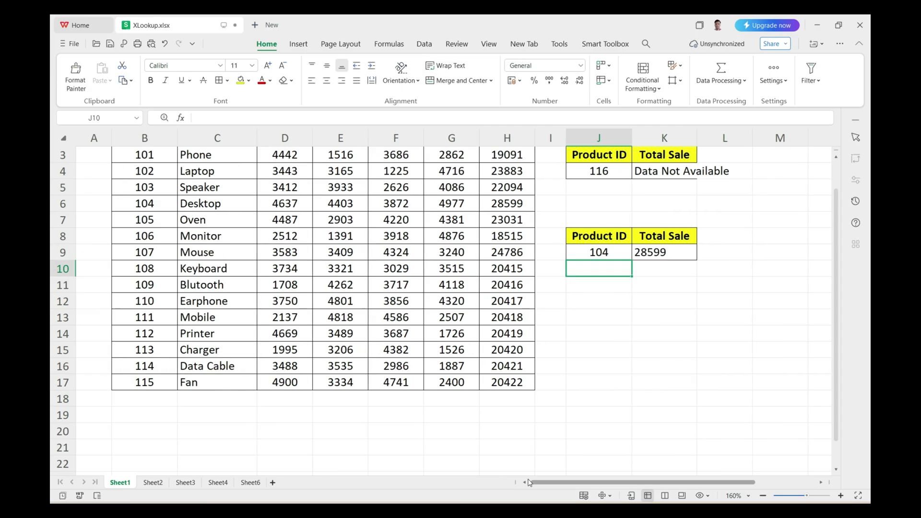
click(156, 205)
scroll(137, 267, down, 2)
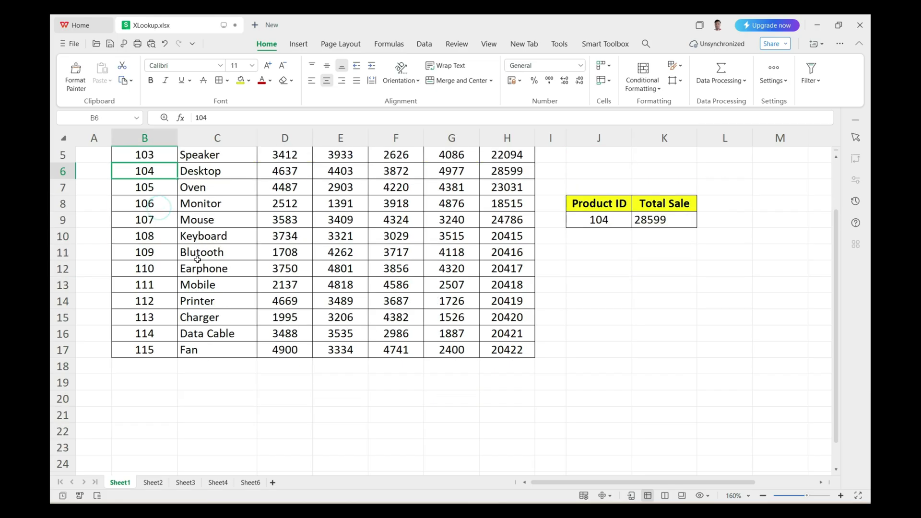
scroll(138, 239, up, 2)
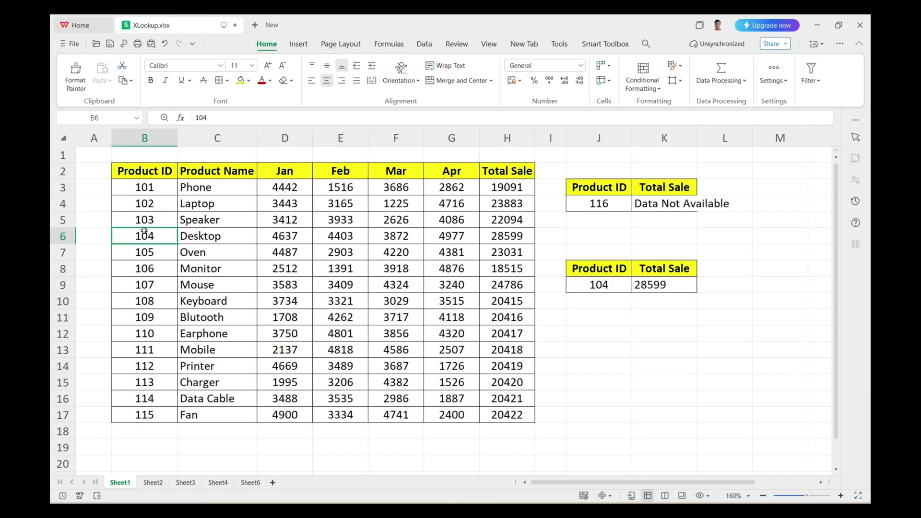
click(508, 237)
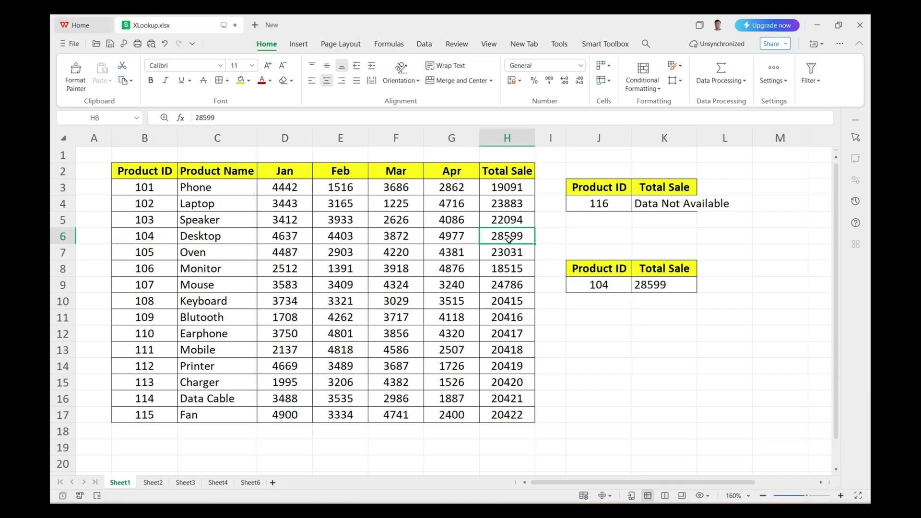
click(672, 288)
Set the Product ID in J9 to 120 and check it against the last product rows and the result in K9.
click(630, 286)
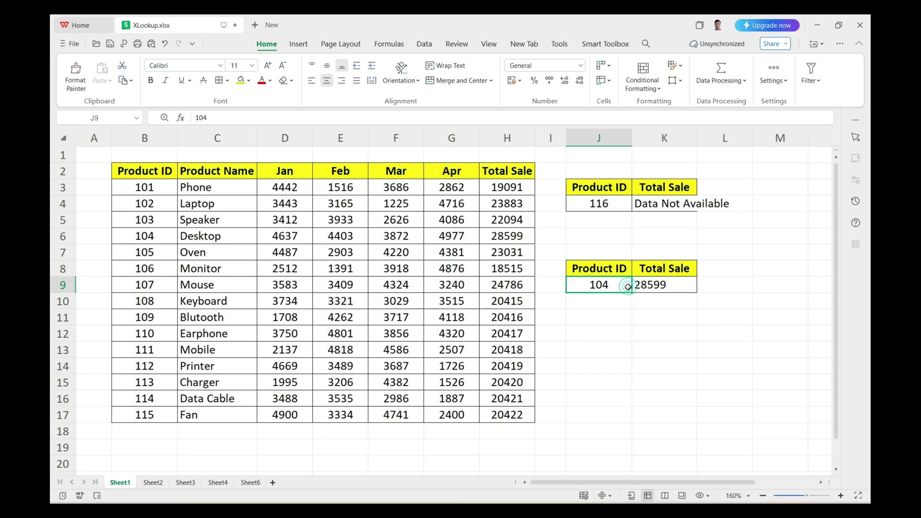
text(120)
key(Return)
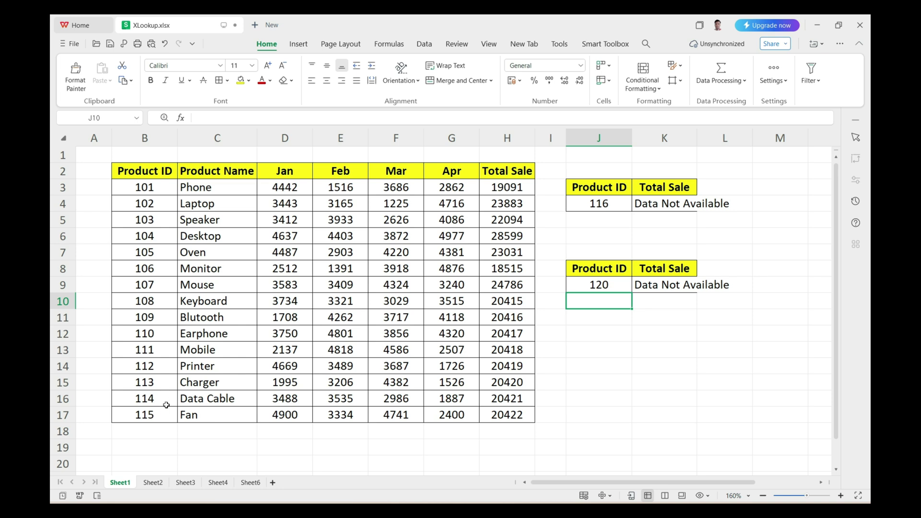
drag(149, 379, 500, 464)
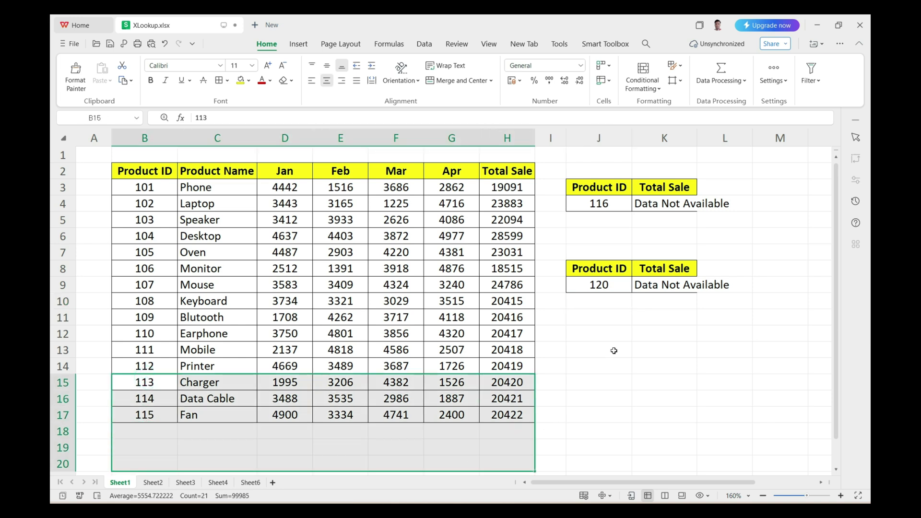
click(658, 290)
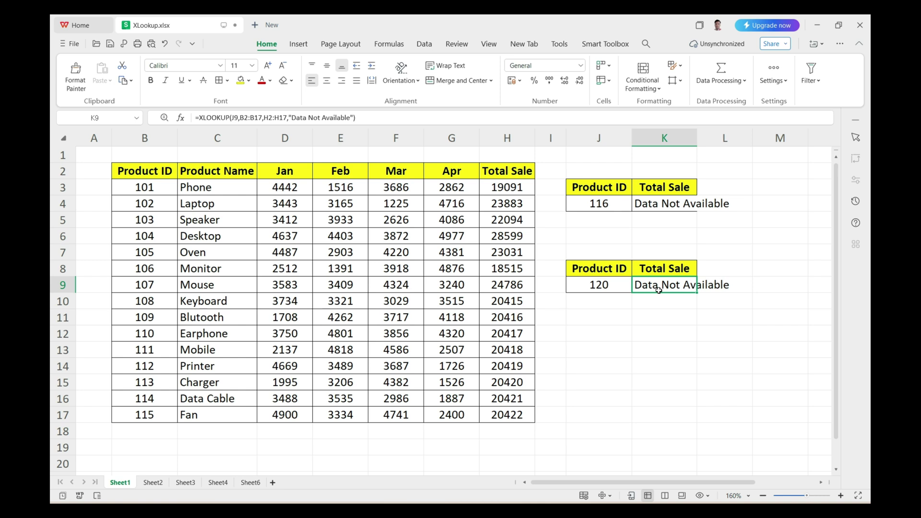
Open Sheet2 and examine the product names and the two empty tables for looking up a Product ID by Product Name.
click(153, 482)
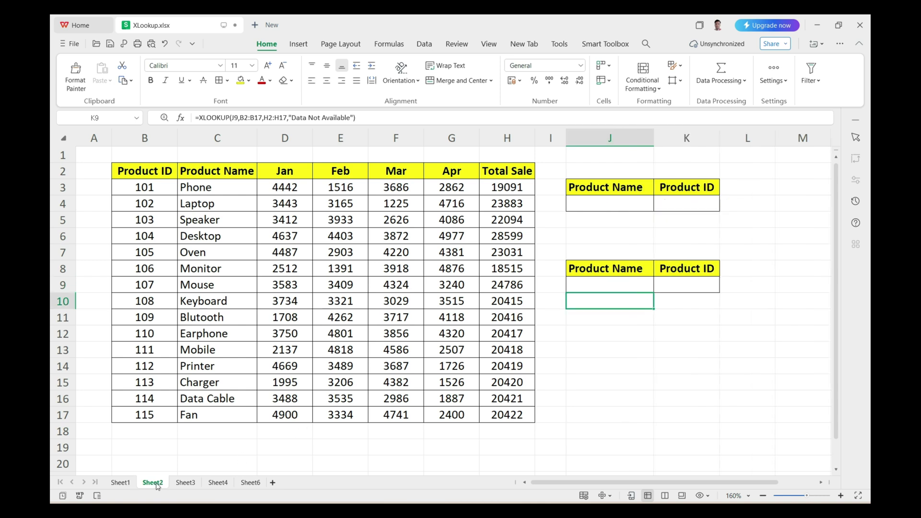
click(623, 200)
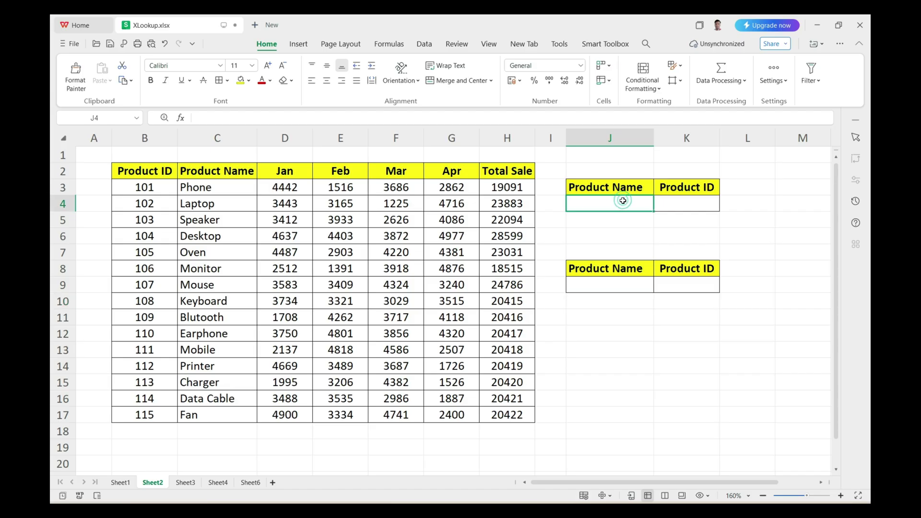
drag(217, 198, 222, 268)
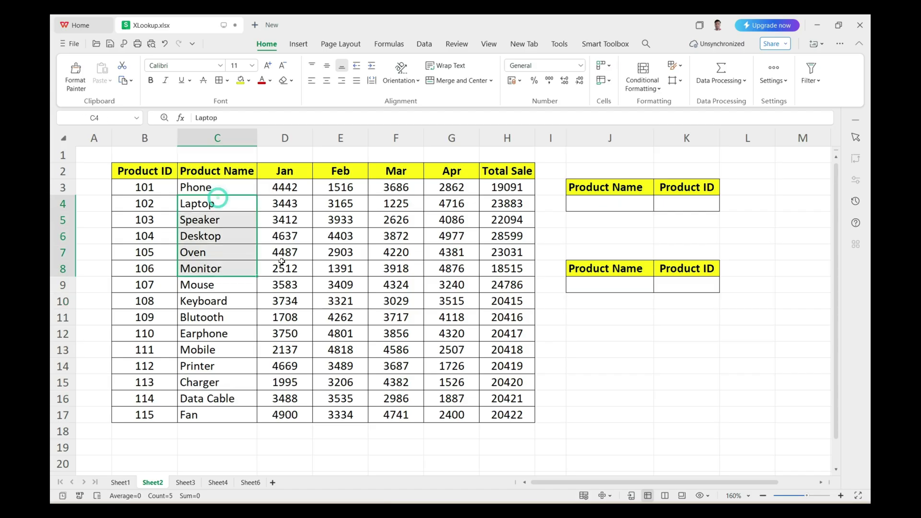
click(592, 202)
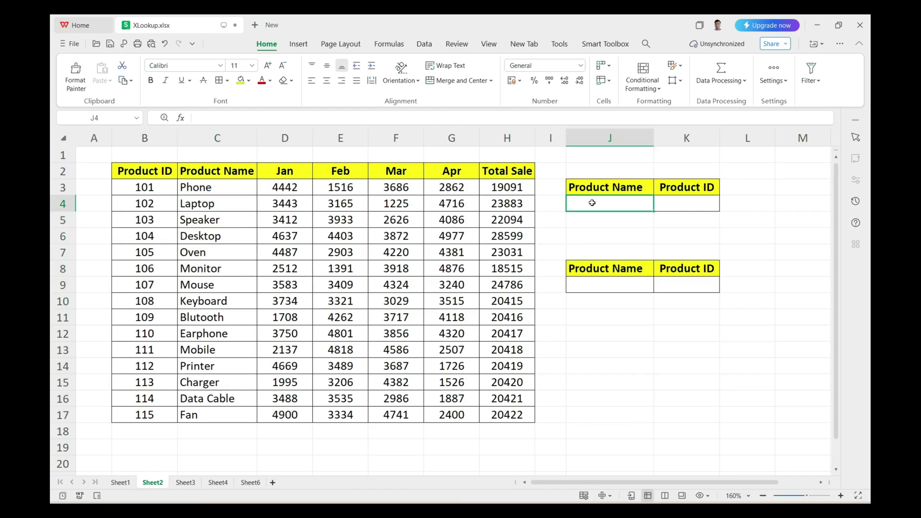
click(665, 202)
click(645, 205)
click(672, 203)
click(637, 203)
click(646, 283)
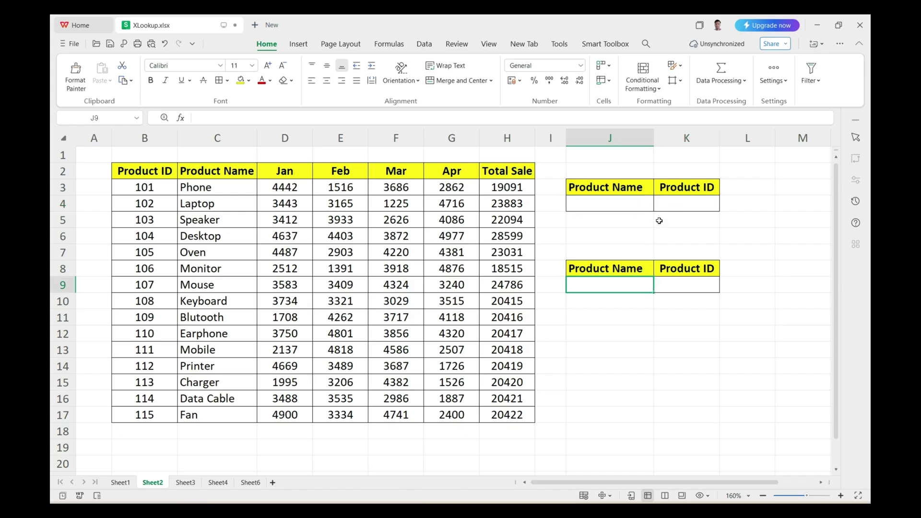
click(634, 202)
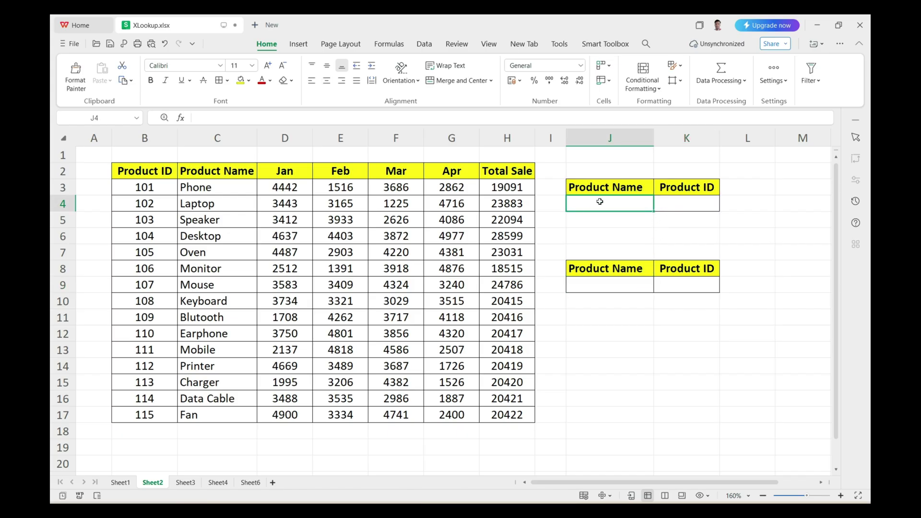
click(672, 205)
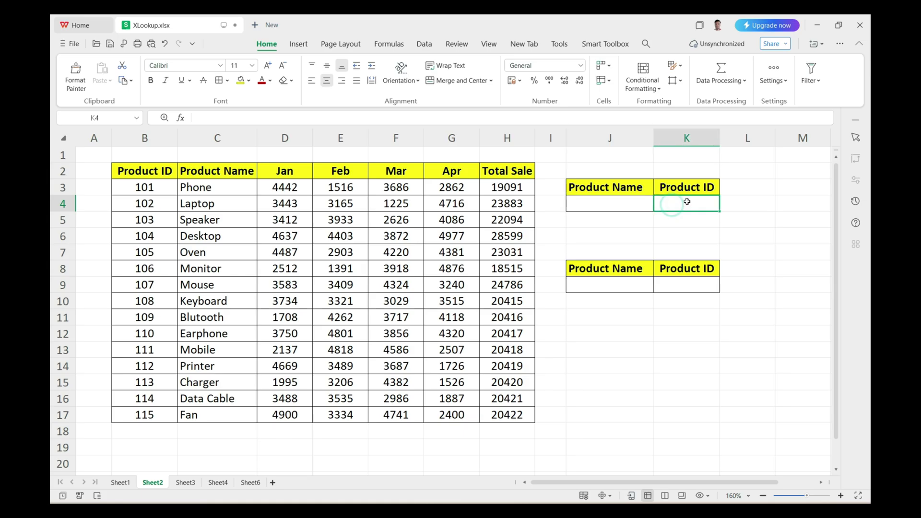
Copy the product name Desktop from C6 into the first lookup table's Product Name cell, J4.
click(202, 232)
key(ctrl+c)
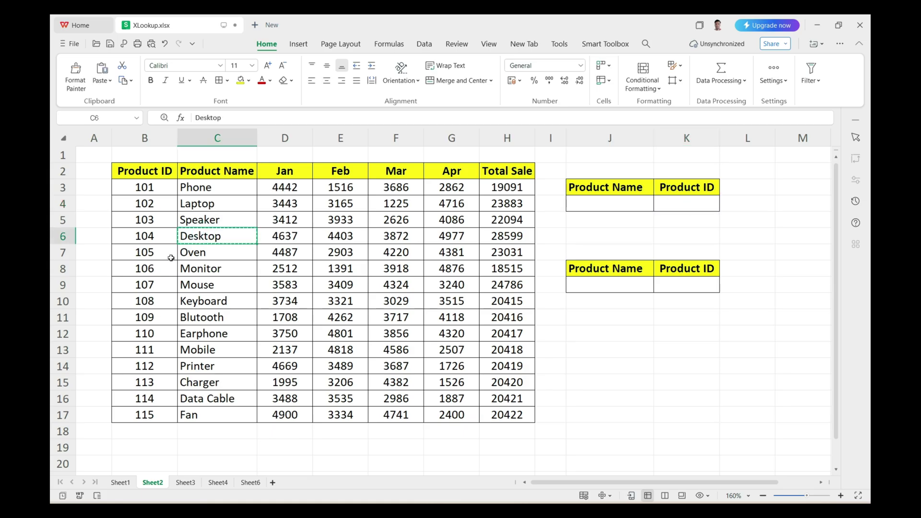
click(606, 204)
key(ctrl+v)
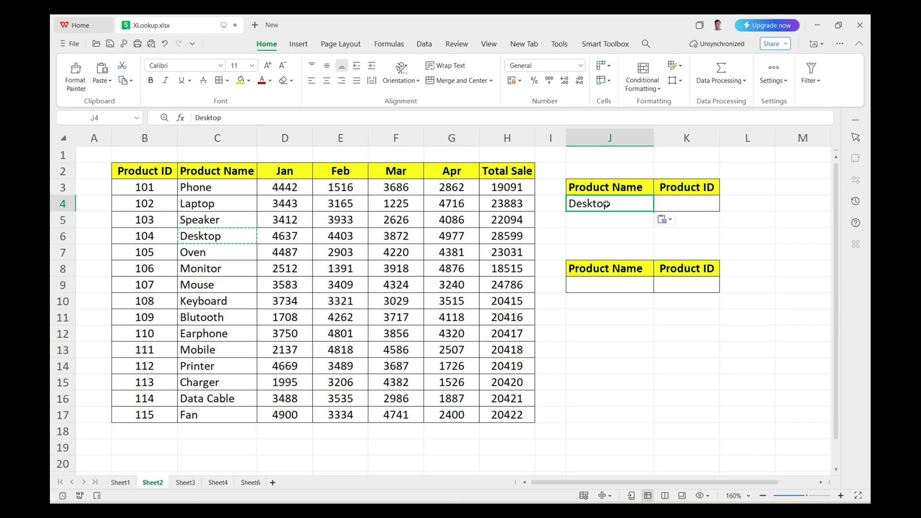
Start a VLOOKUP formula in K4 with the product name in J4 as the lookup value.
click(675, 207)
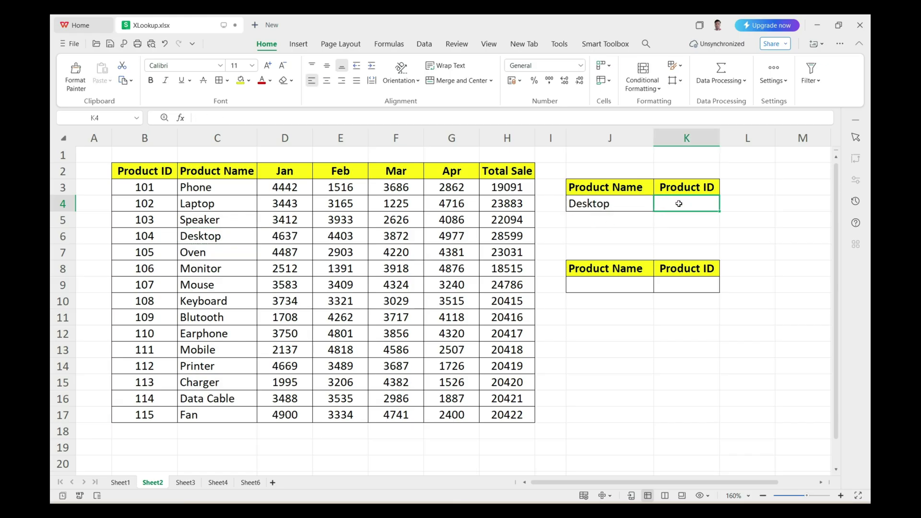
text(=)
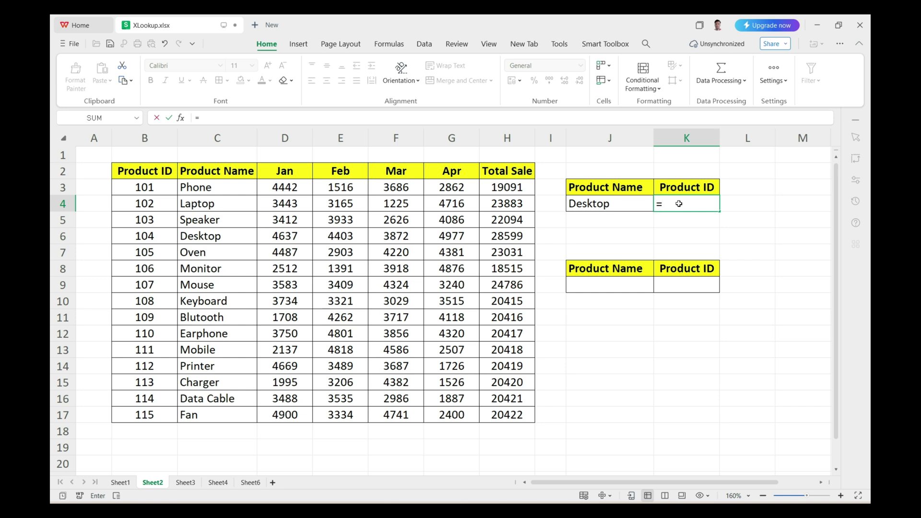
text(vlooku)
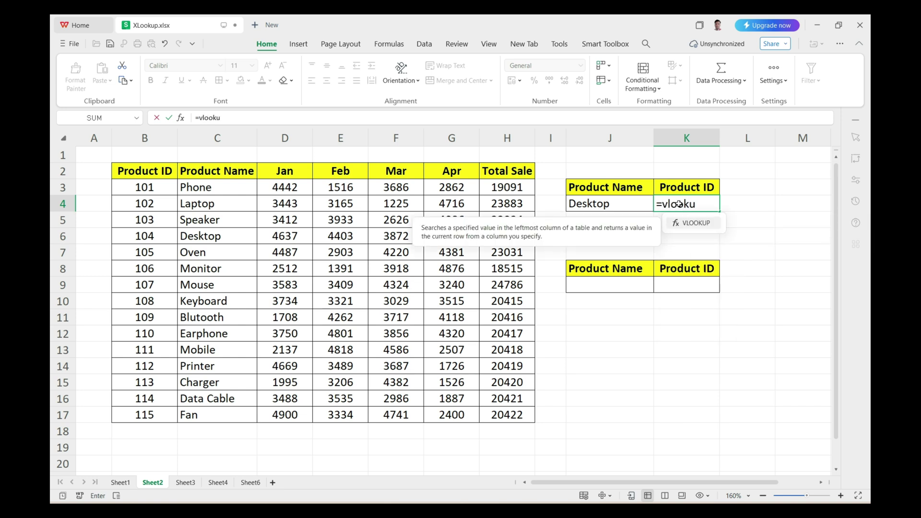
text(p)
key(Tab)
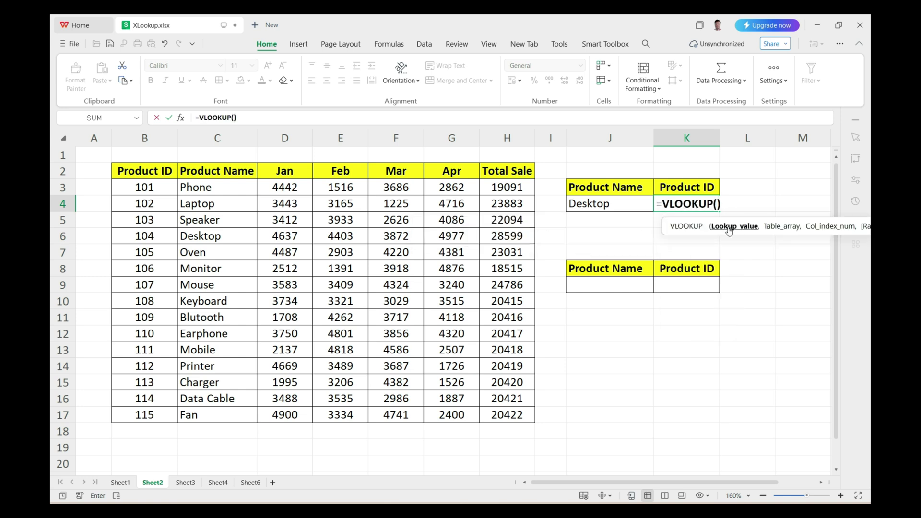
drag(712, 220, 620, 227)
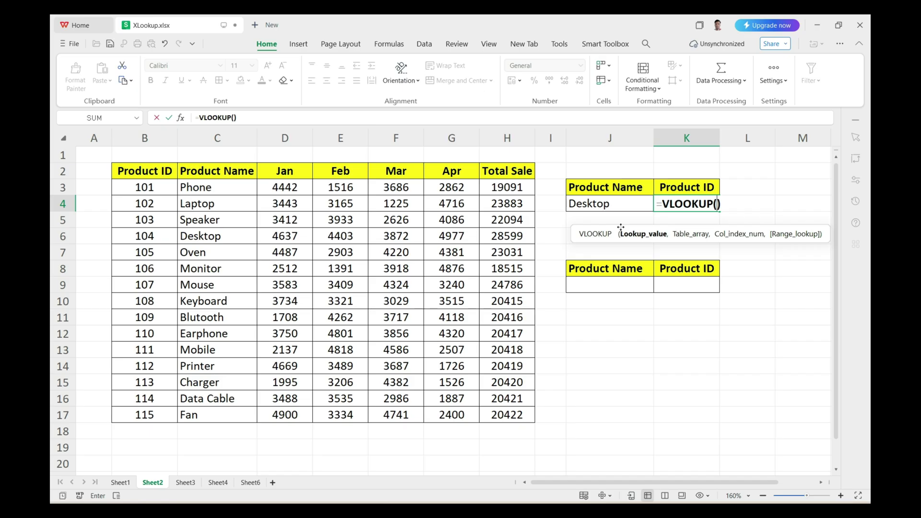
click(624, 203)
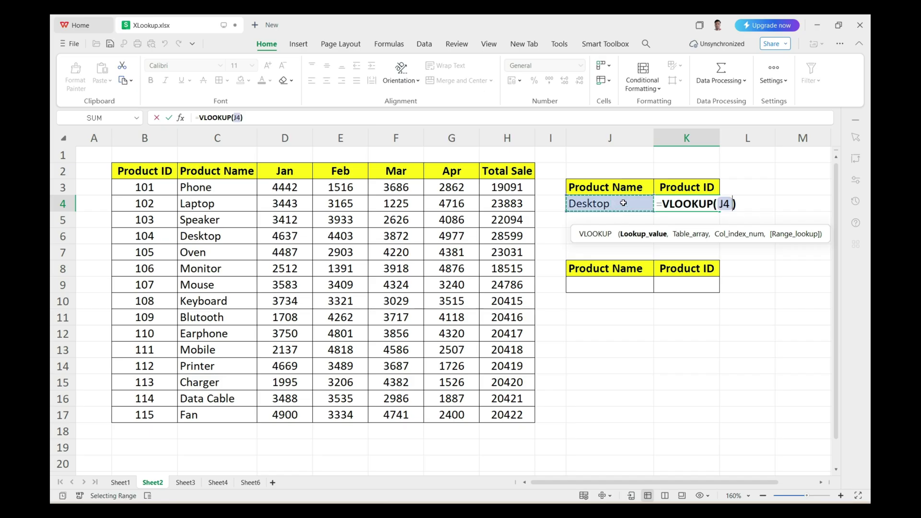
text(,)
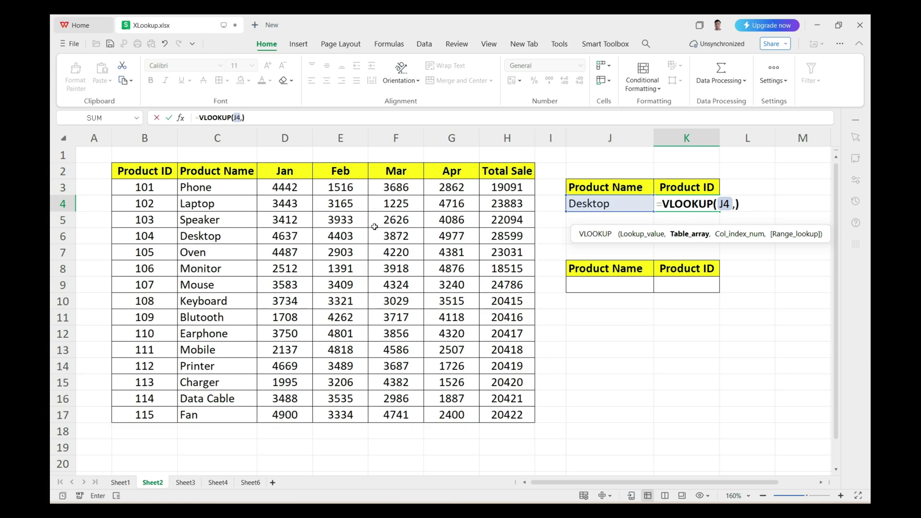
Complete the K4 VLOOKUP with table array B2:H17, column index 1 and range lookup 0 for an exact match.
drag(171, 177, 508, 409)
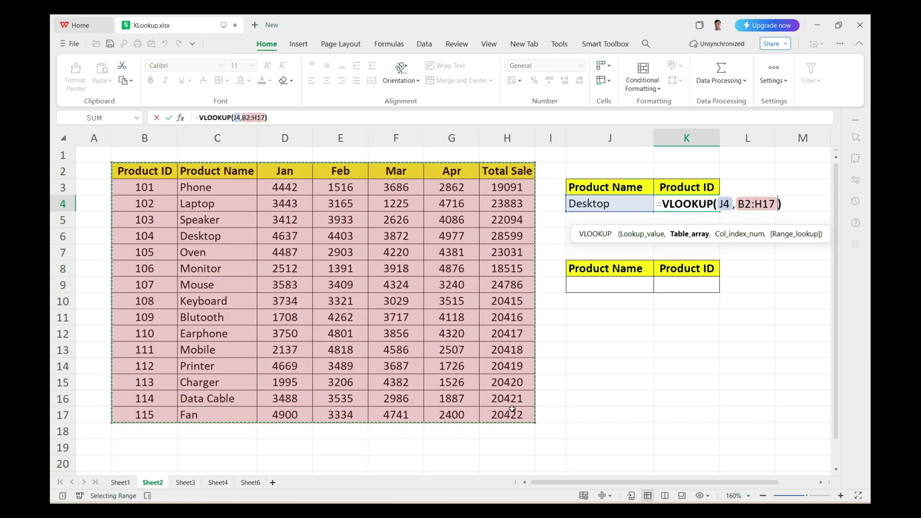
text(,)
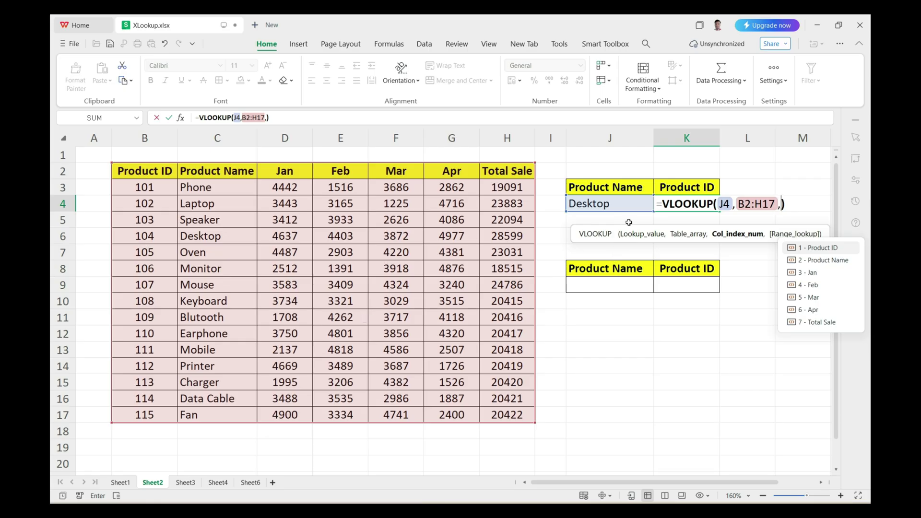
text(1)
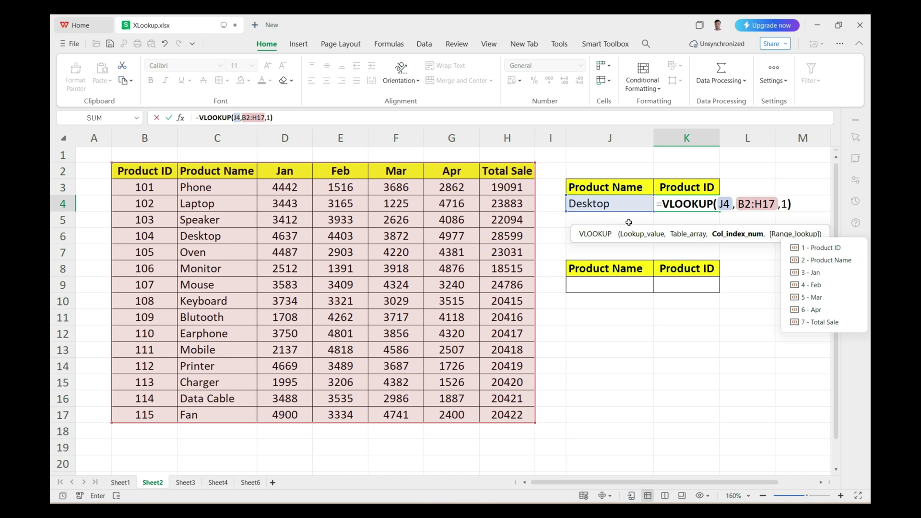
text(,0)
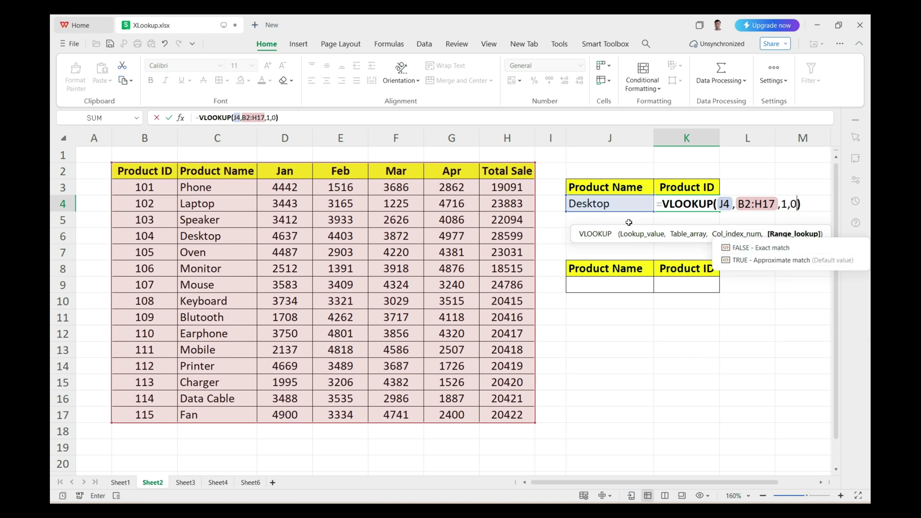
key(Return)
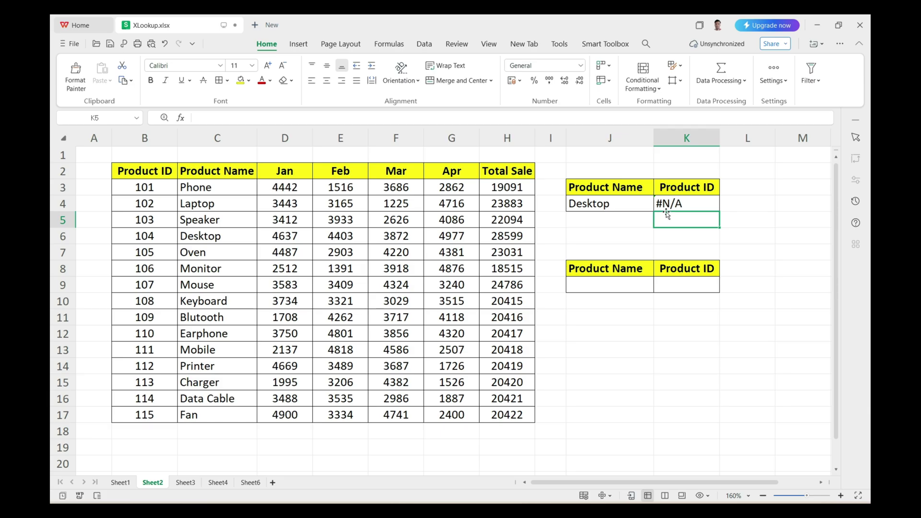
Check the VLOOKUP in K4 against the Desktop row, and examine the columns on either side of Product Name.
click(680, 204)
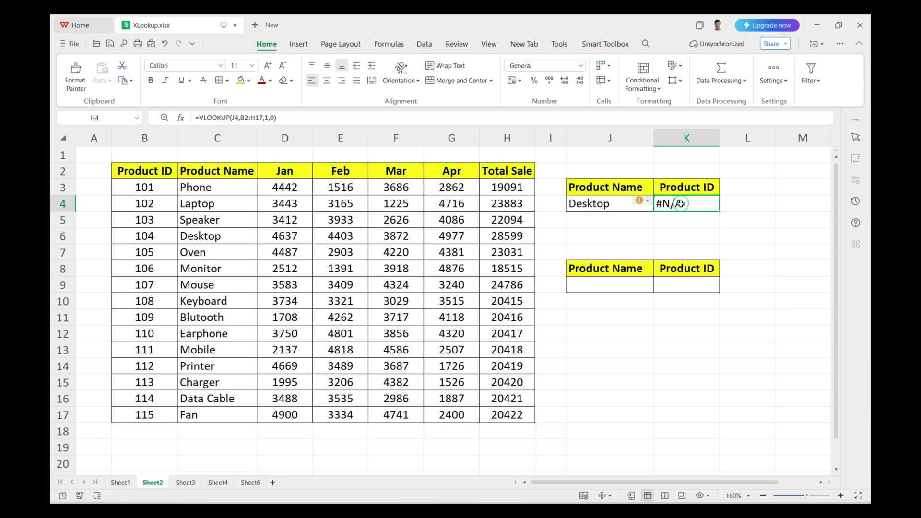
click(202, 237)
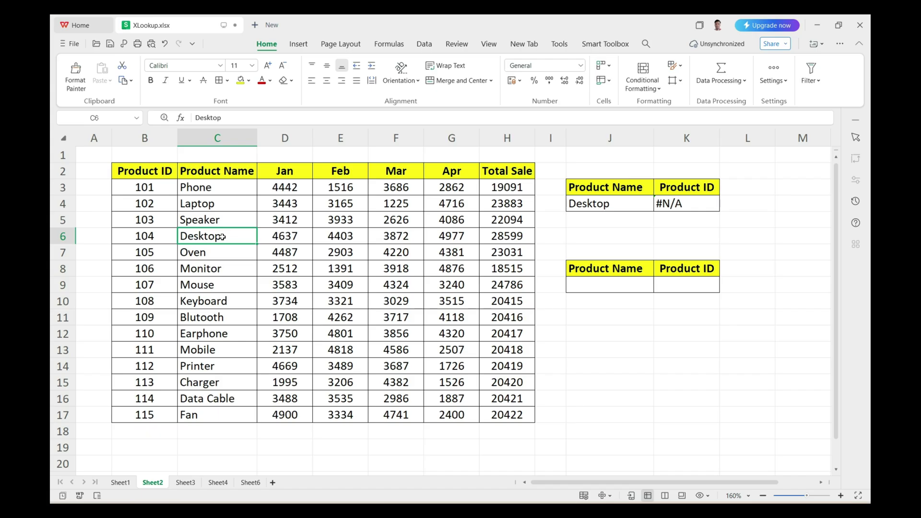
click(151, 233)
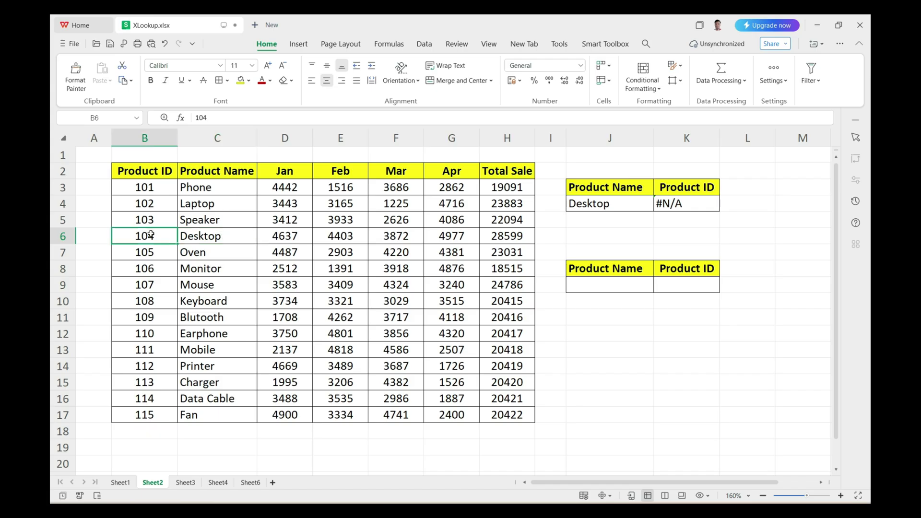
click(659, 202)
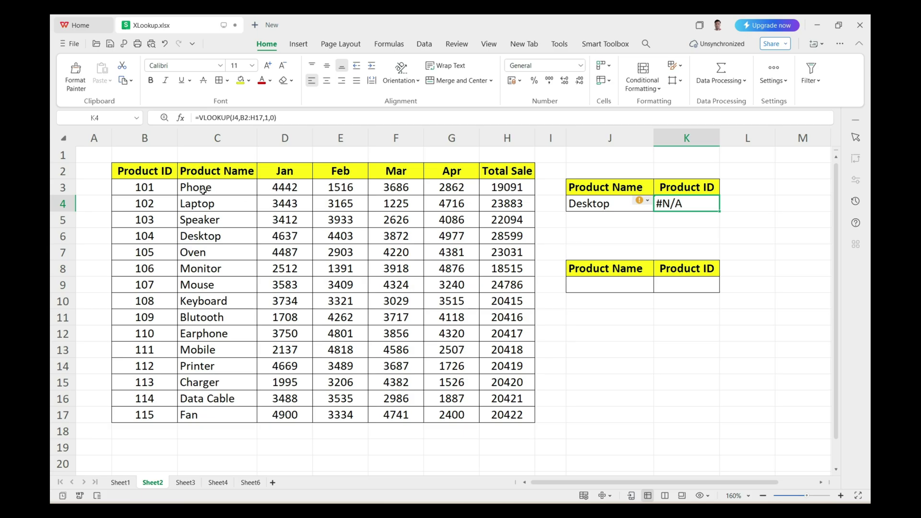
drag(203, 190, 235, 409)
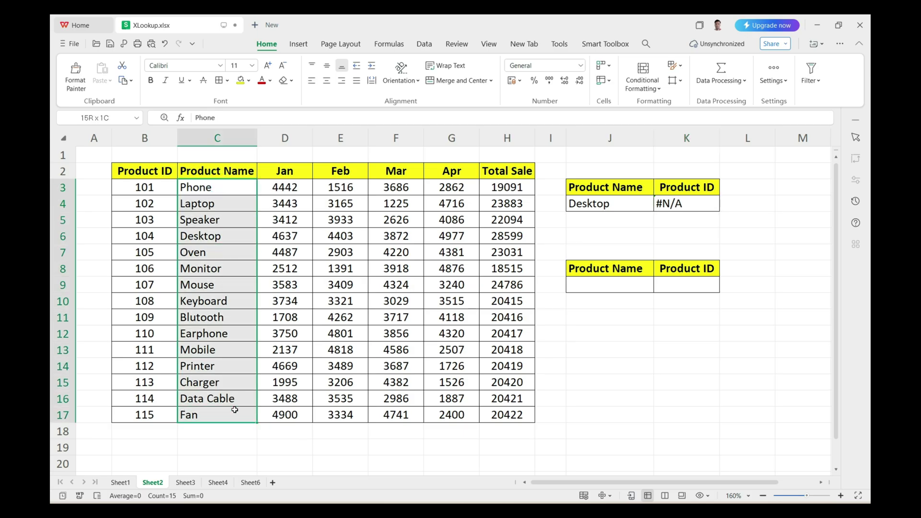
drag(229, 264, 505, 269)
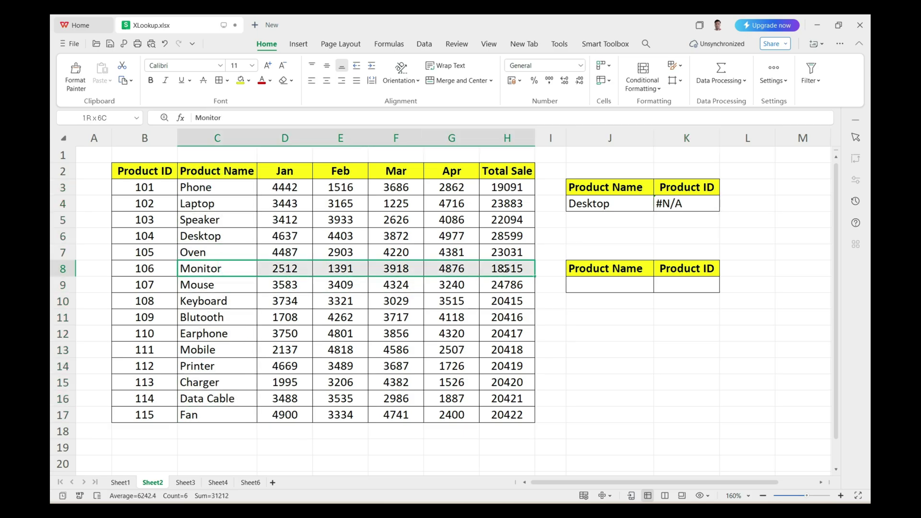
click(228, 269)
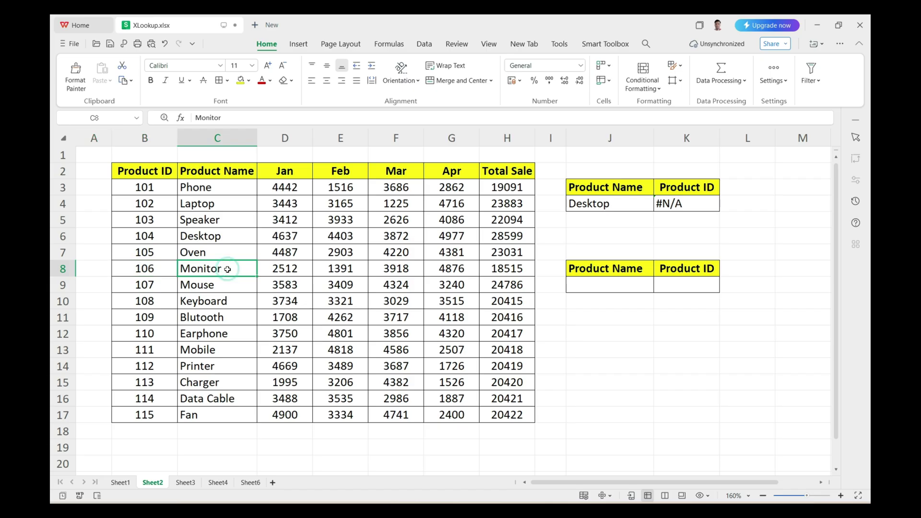
drag(228, 269, 493, 269)
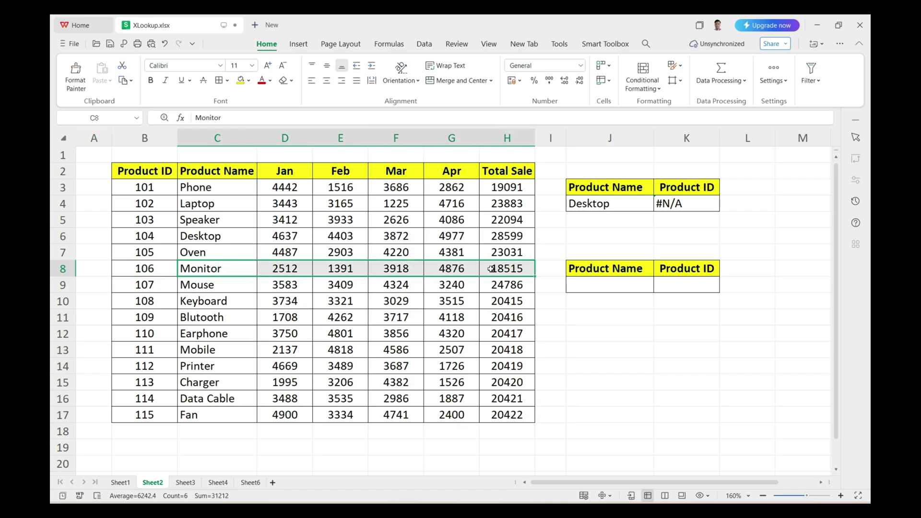
drag(237, 269, 114, 271)
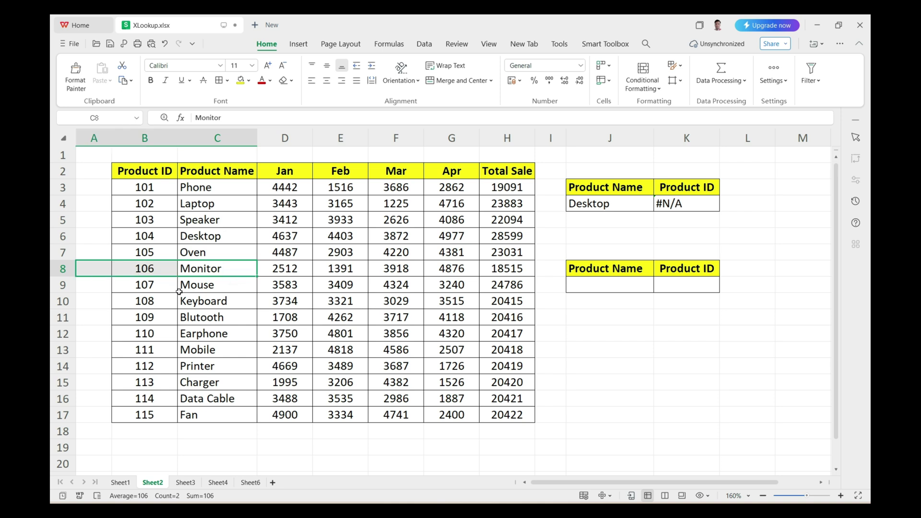
Copy the product name Desktop from C6 into the second lookup table's Product Name cell, J9.
click(670, 288)
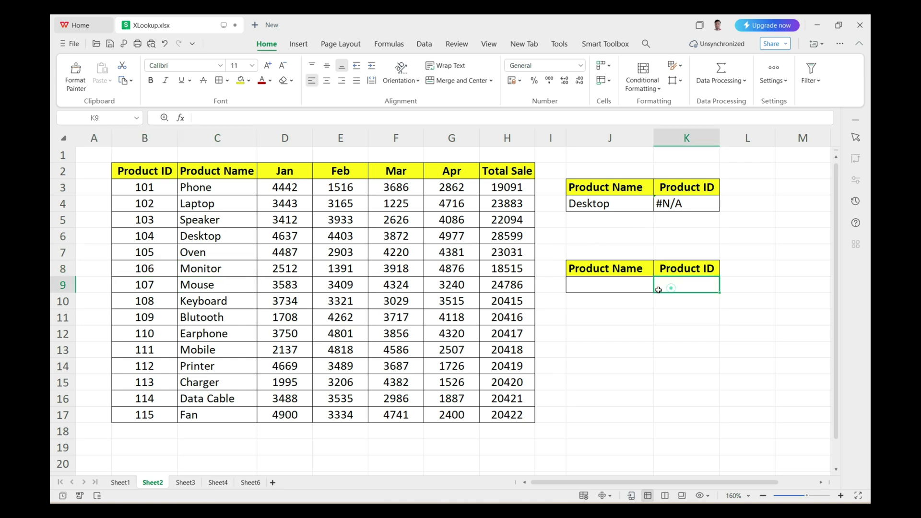
click(610, 286)
click(692, 286)
click(616, 286)
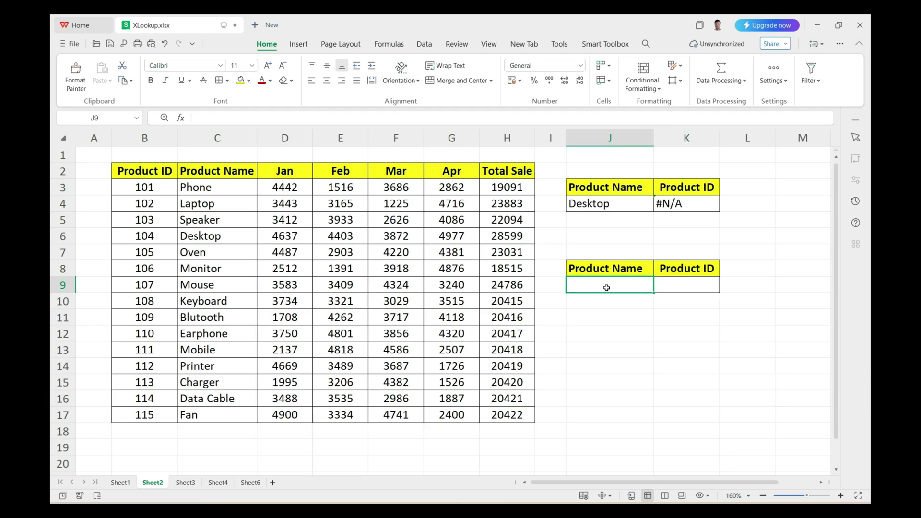
click(694, 288)
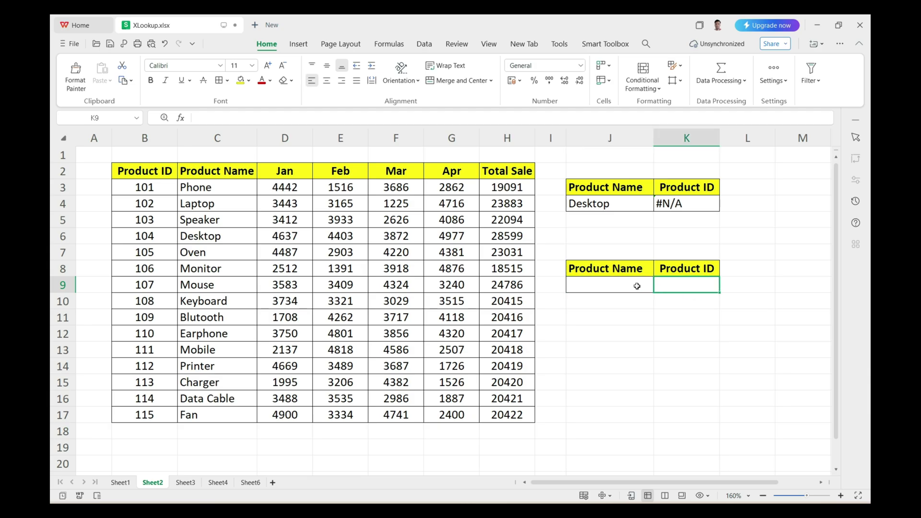
click(240, 237)
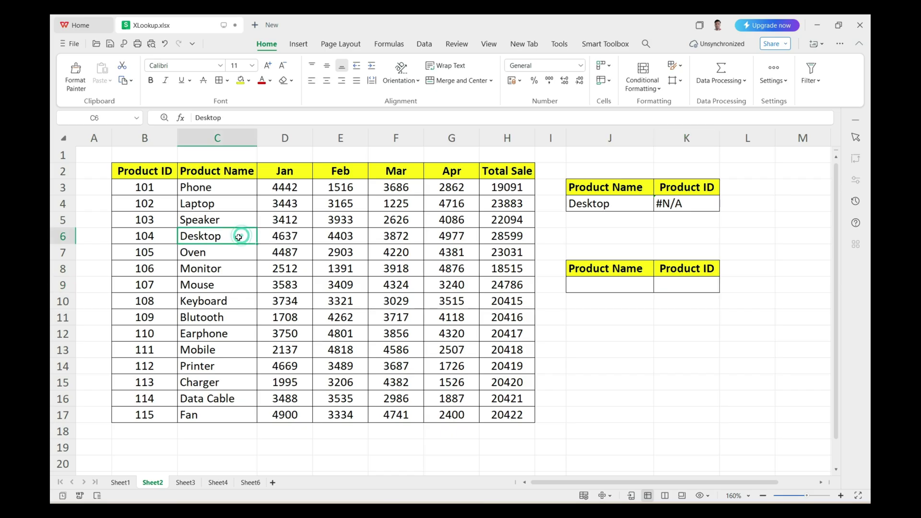
key(ctrl+c)
click(595, 291)
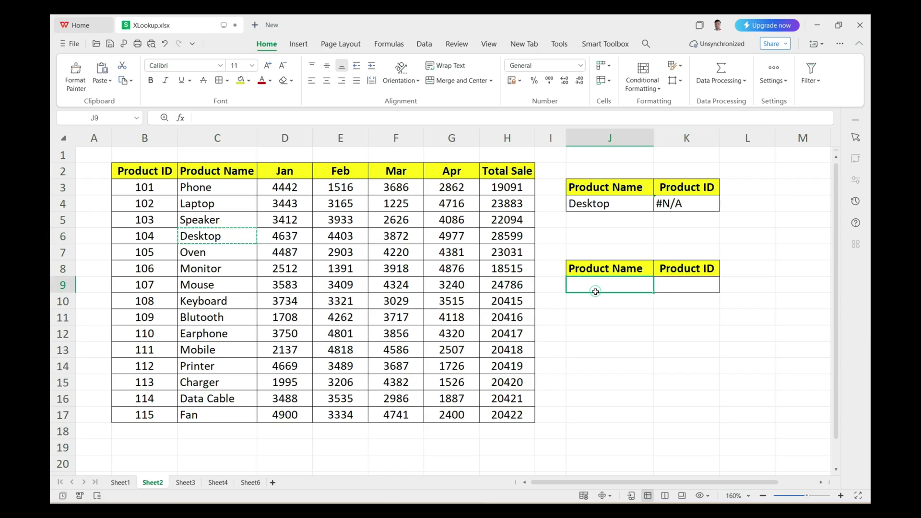
key(ctrl+v)
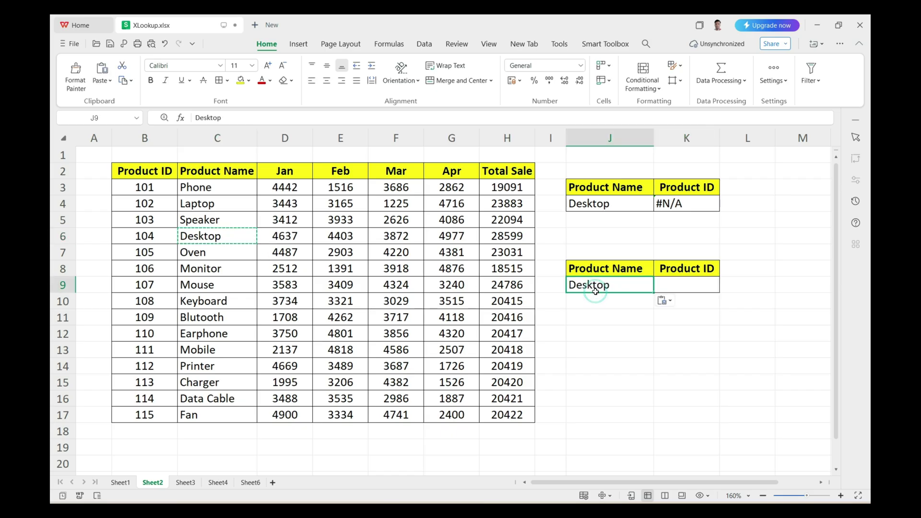
Enter an XLOOKUP in K9 that finds J9 in Product Name range C2:C17 and returns from Product ID range B2:B17.
click(660, 286)
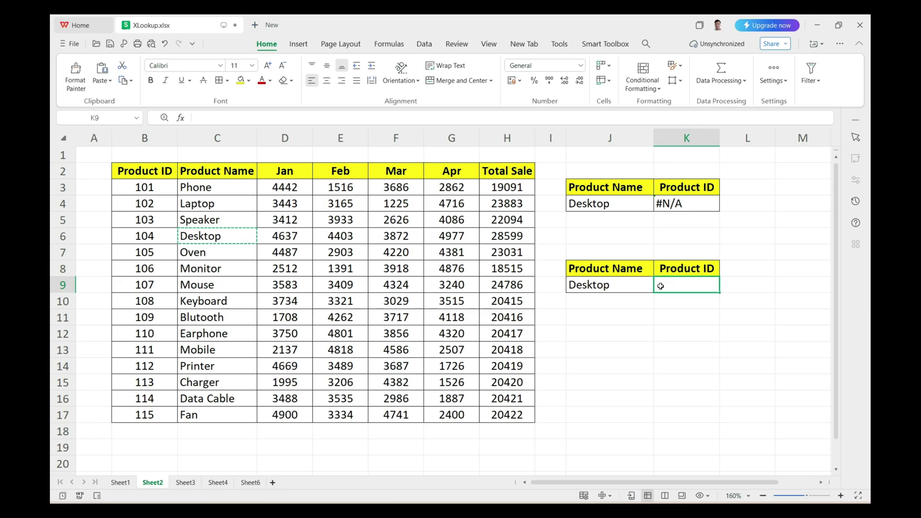
text(=)
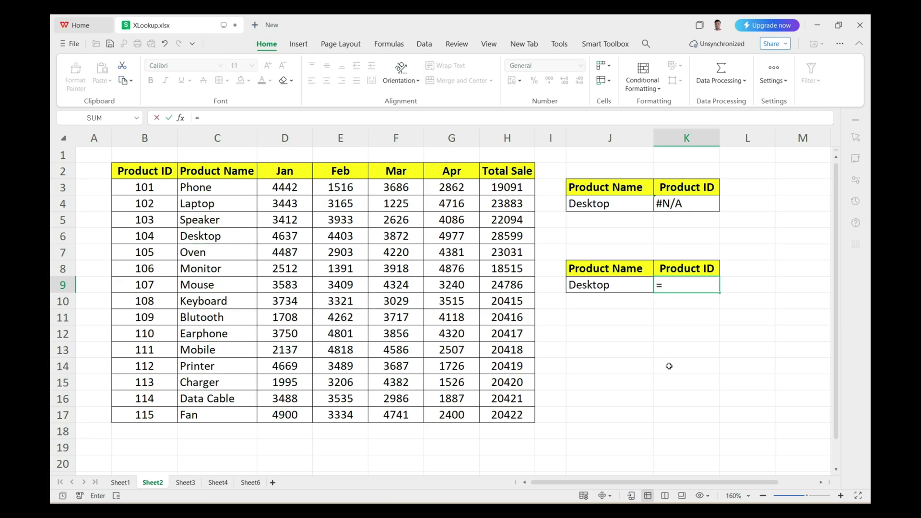
text(xl)
key(Tab)
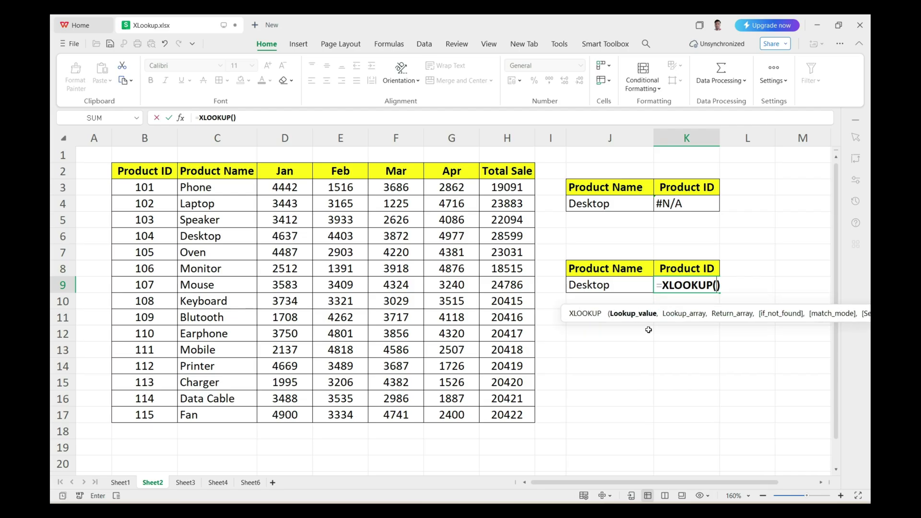
click(621, 286)
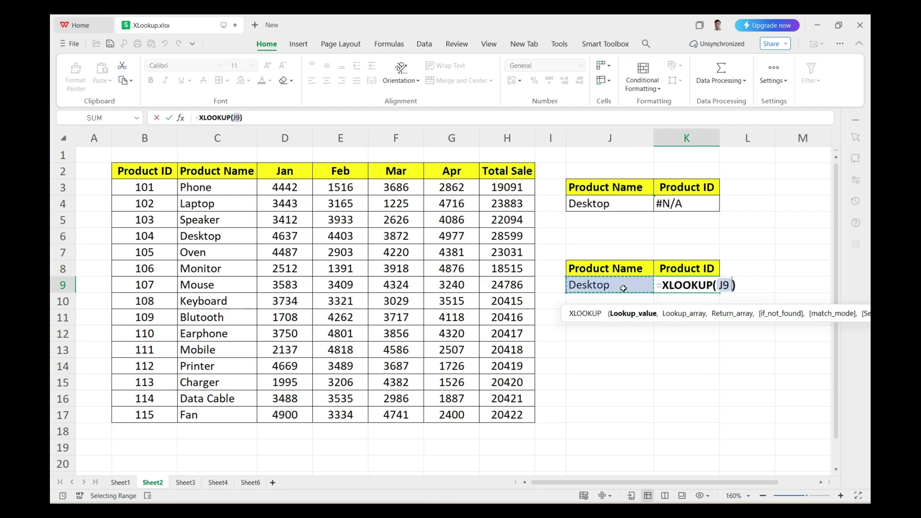
text(,)
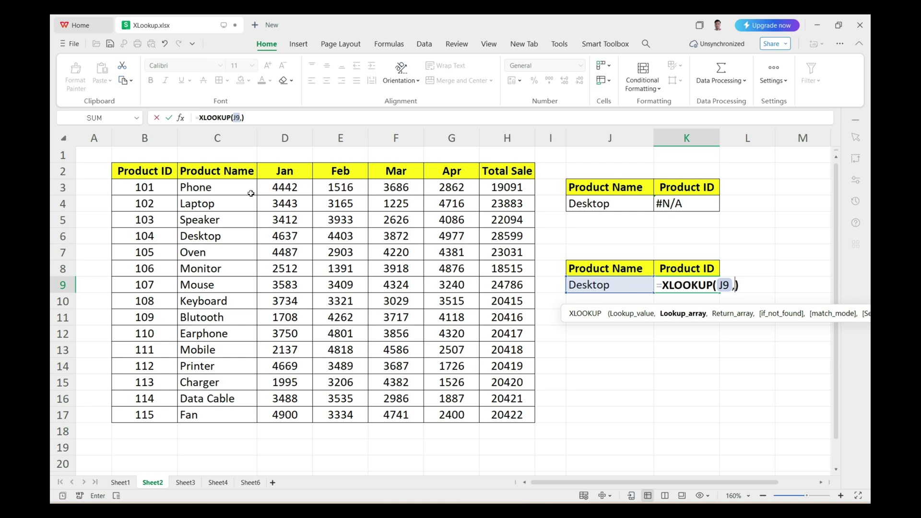
drag(232, 174, 211, 410)
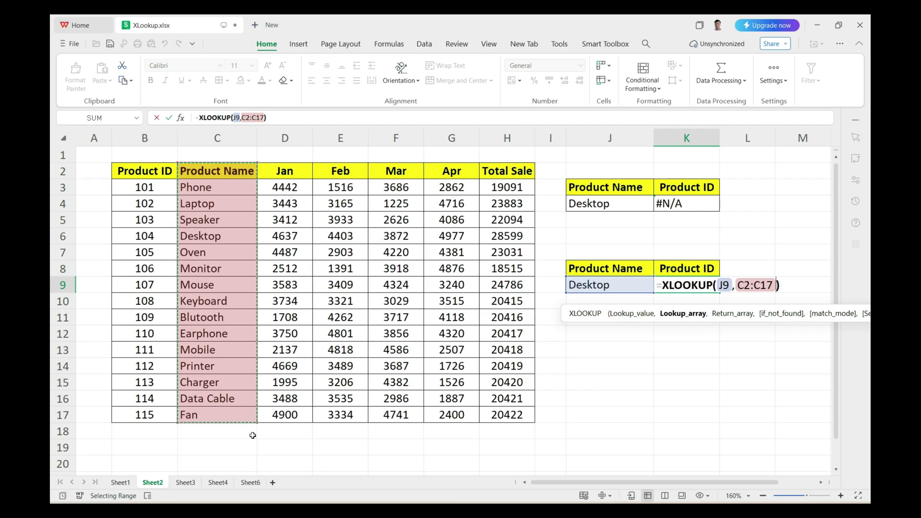
text(,)
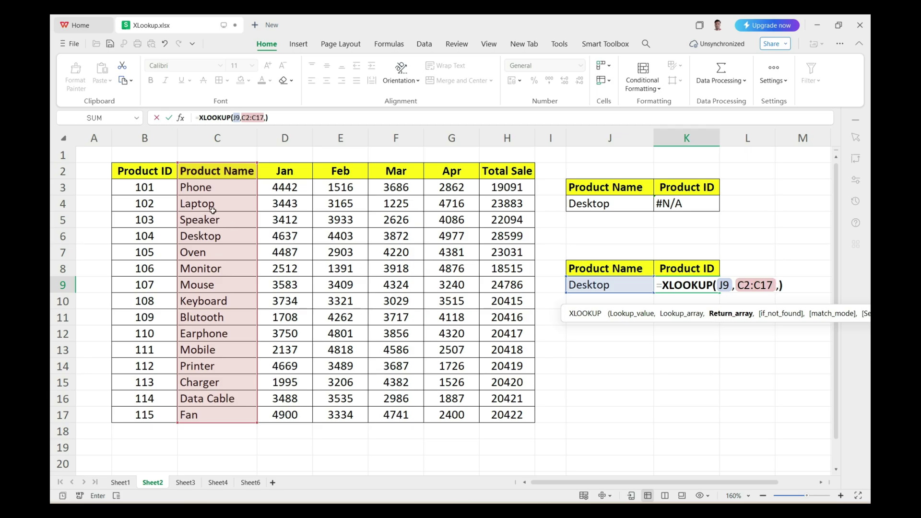
drag(171, 177, 158, 407)
key(Return)
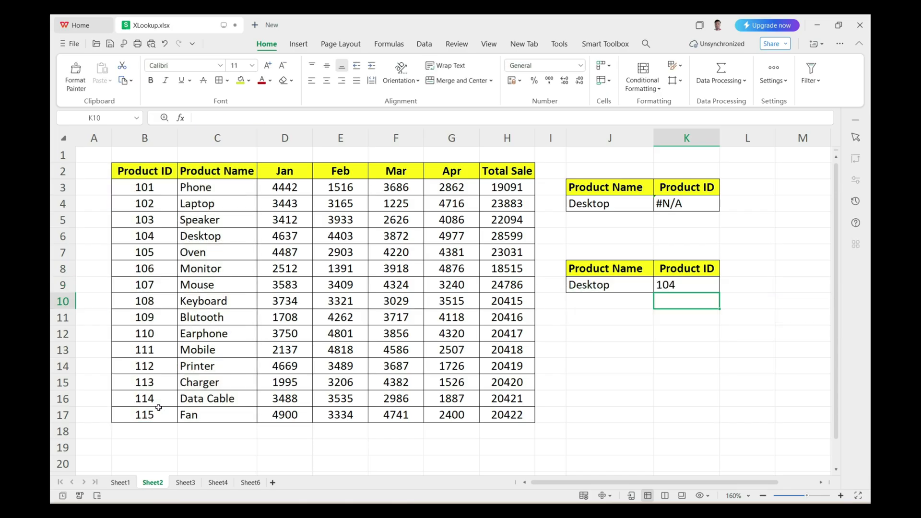
Compare the XLOOKUP in K9 with the VLOOKUP in K4, checking the direction in which each one searches the table.
click(683, 284)
click(615, 286)
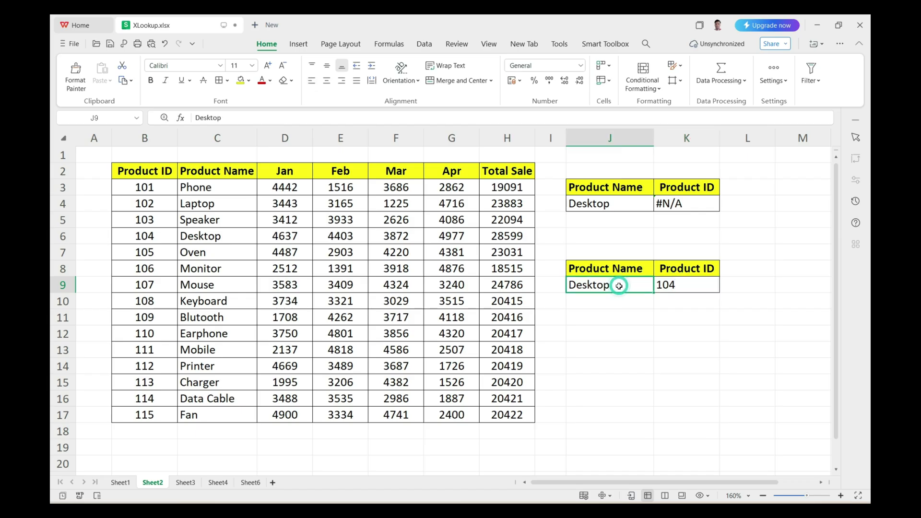
click(687, 286)
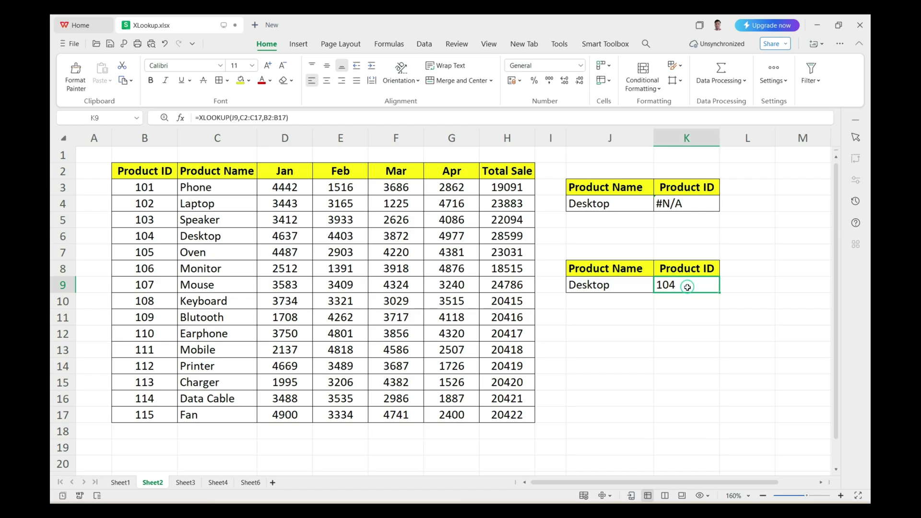
click(680, 205)
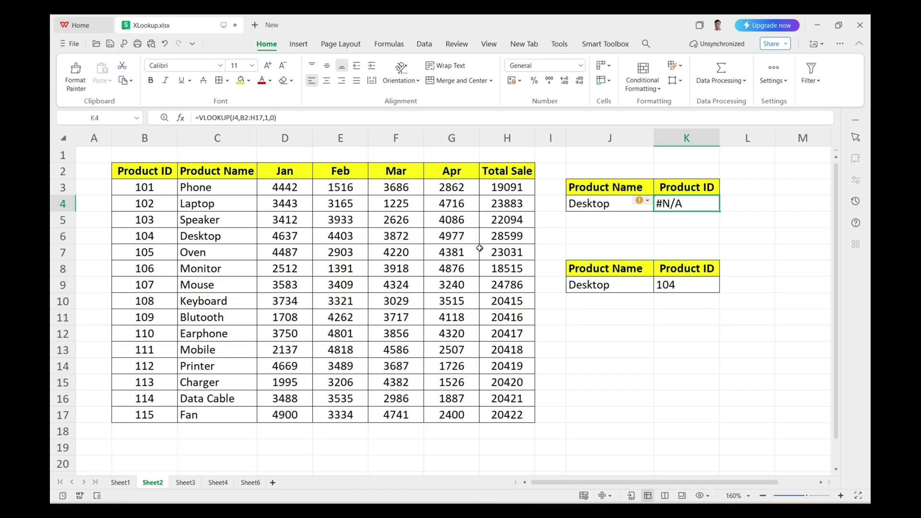
drag(480, 249, 150, 253)
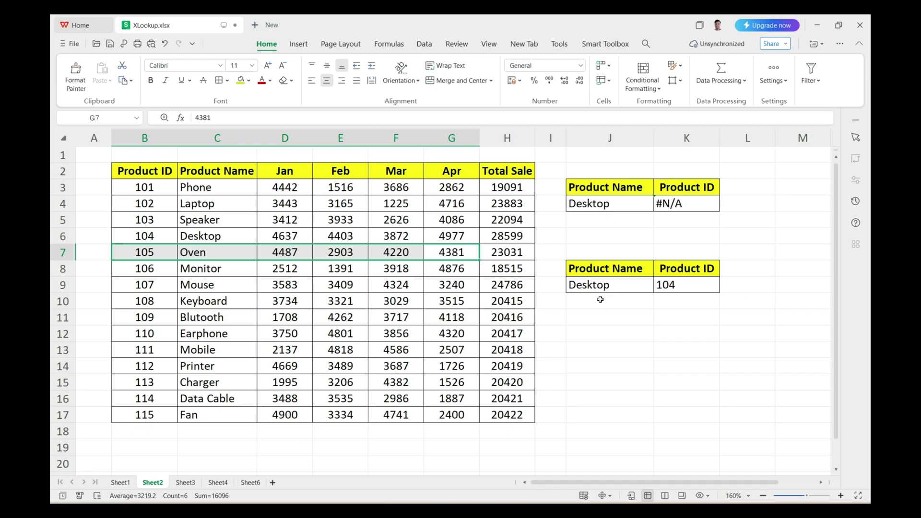
Open Sheet3 and examine the Product ID and Total Sale lookup cells, the monthly sales C3:F17 and the Product IDs A3:A17.
click(187, 483)
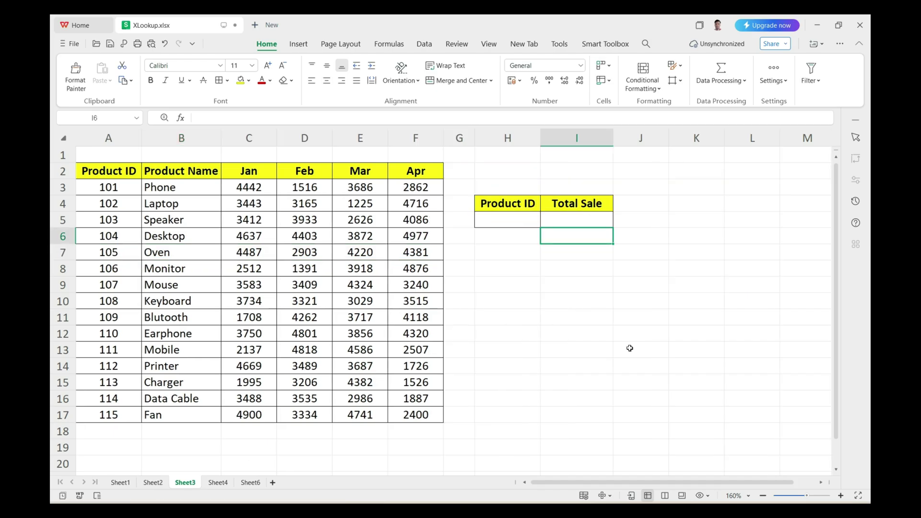
click(601, 220)
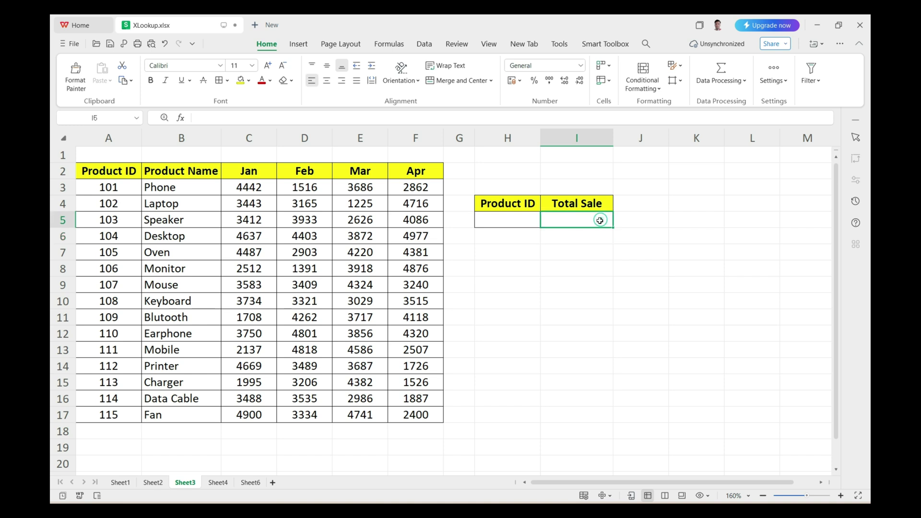
click(520, 223)
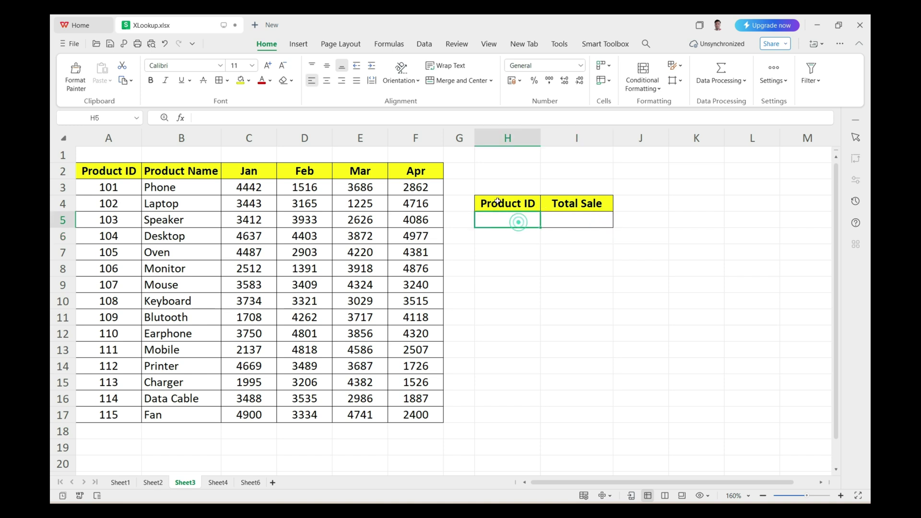
click(584, 220)
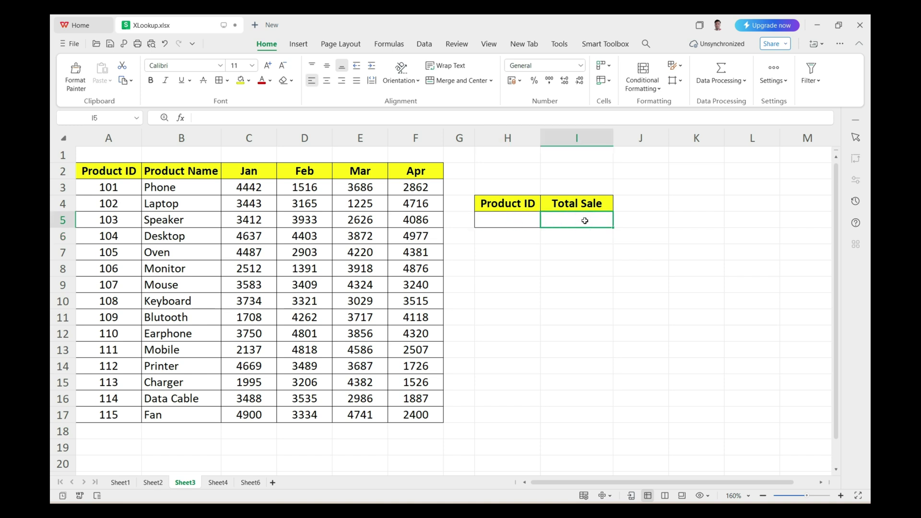
drag(457, 170, 457, 416)
drag(264, 190, 407, 413)
drag(264, 190, 413, 417)
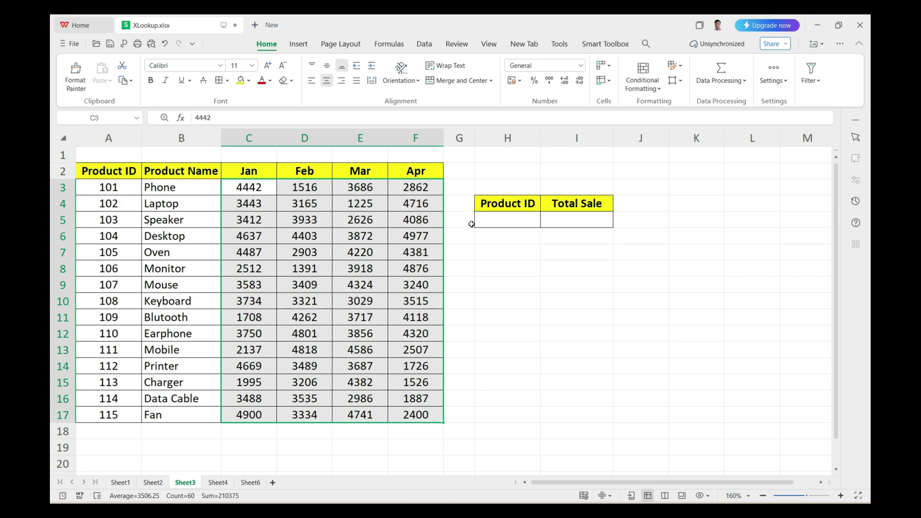
drag(108, 189, 103, 411)
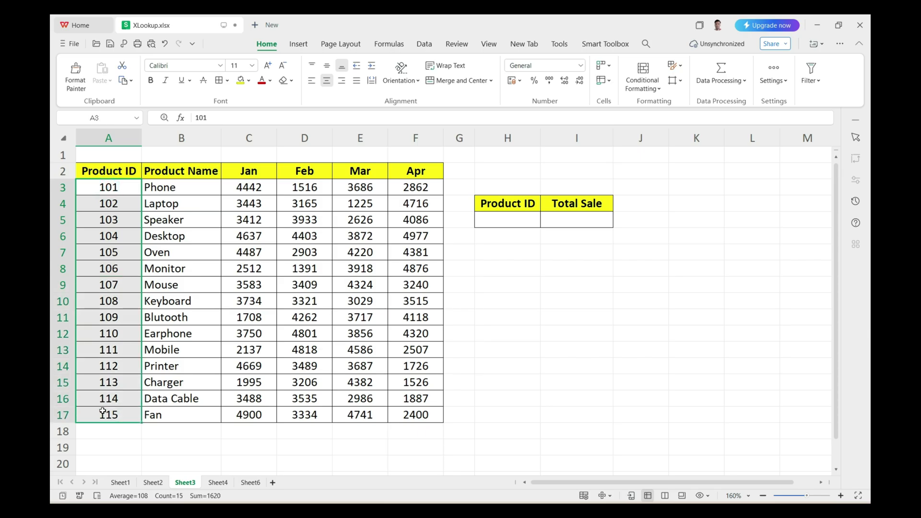
Enter Product ID 110 in H5 and start an XLOOKUP in I5 with lookup value H5 and lookup array A2:A17.
click(507, 221)
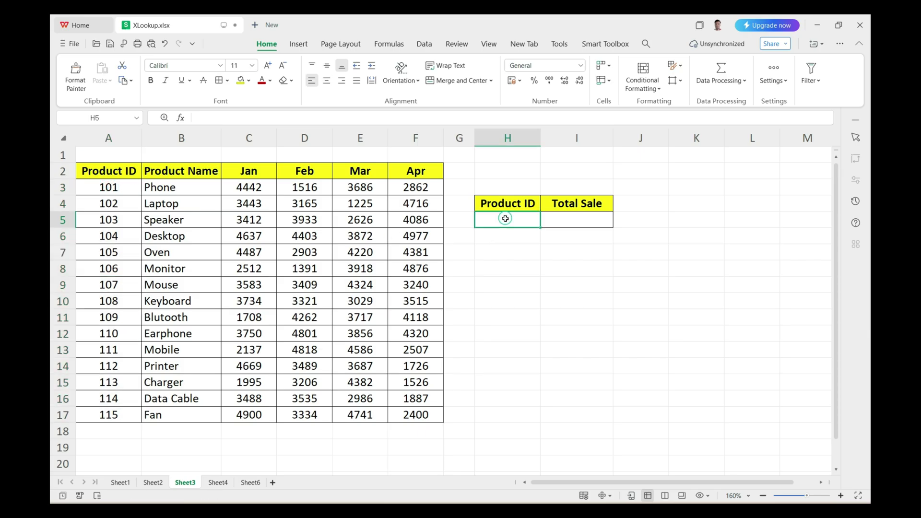
text(110)
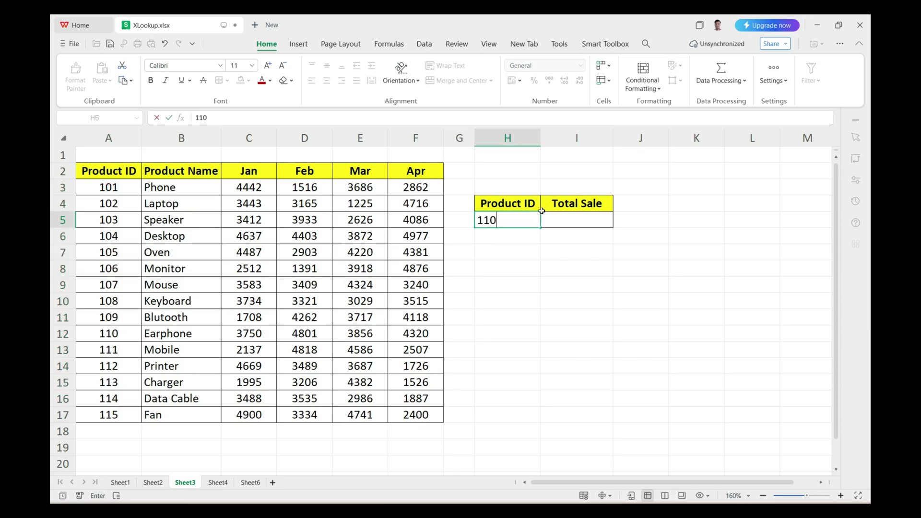
click(554, 224)
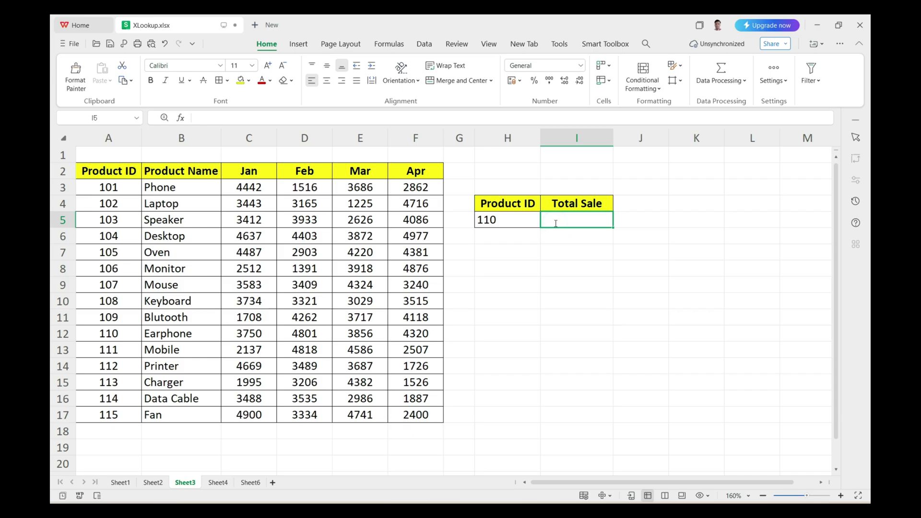
text(=xl)
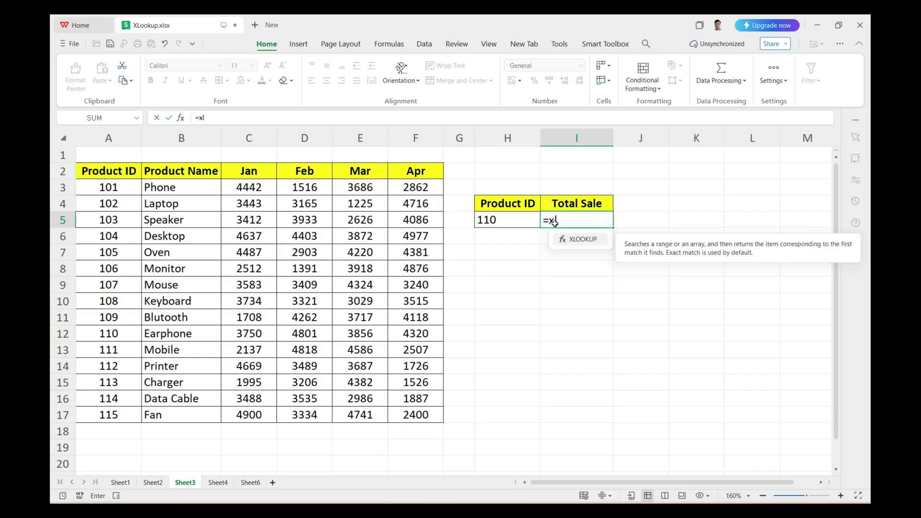
key(Tab)
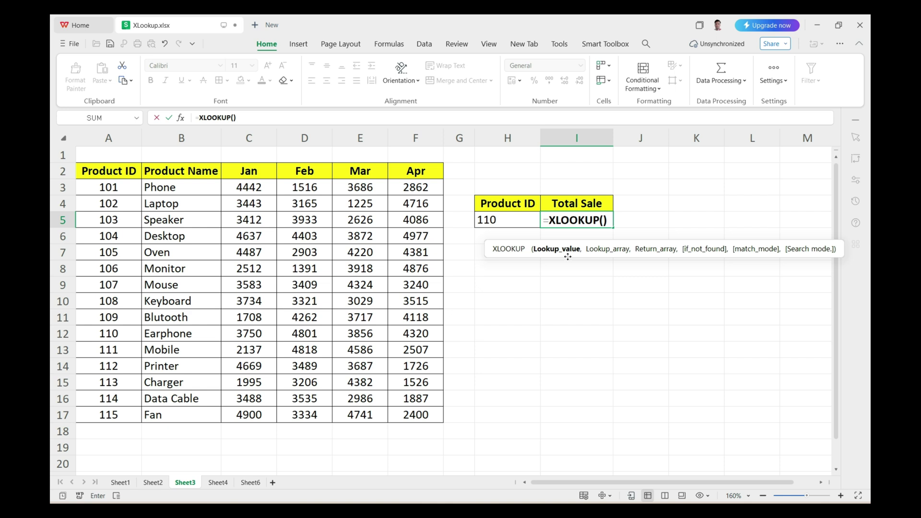
click(517, 221)
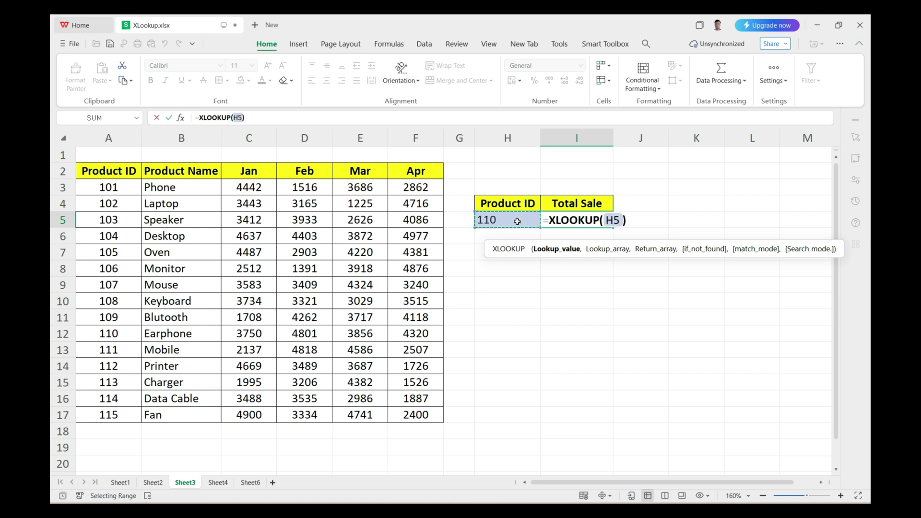
text(,)
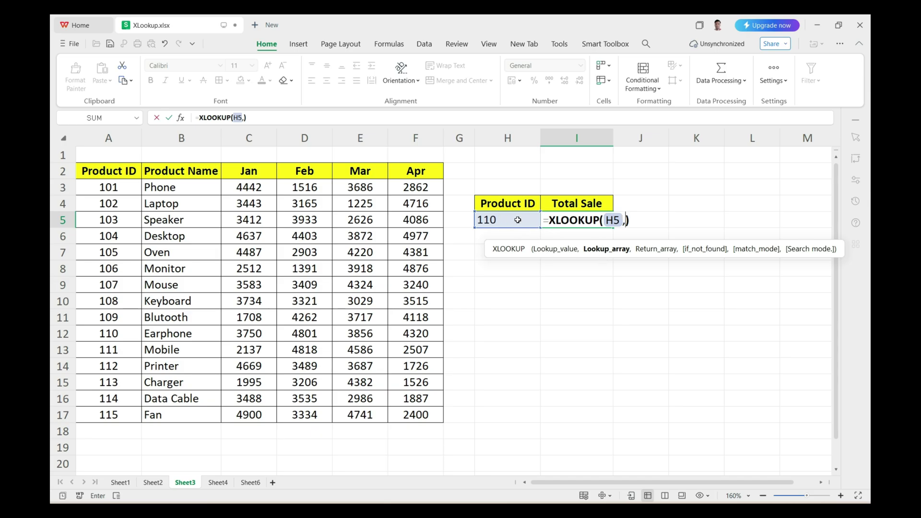
drag(127, 174, 97, 414)
text(,)
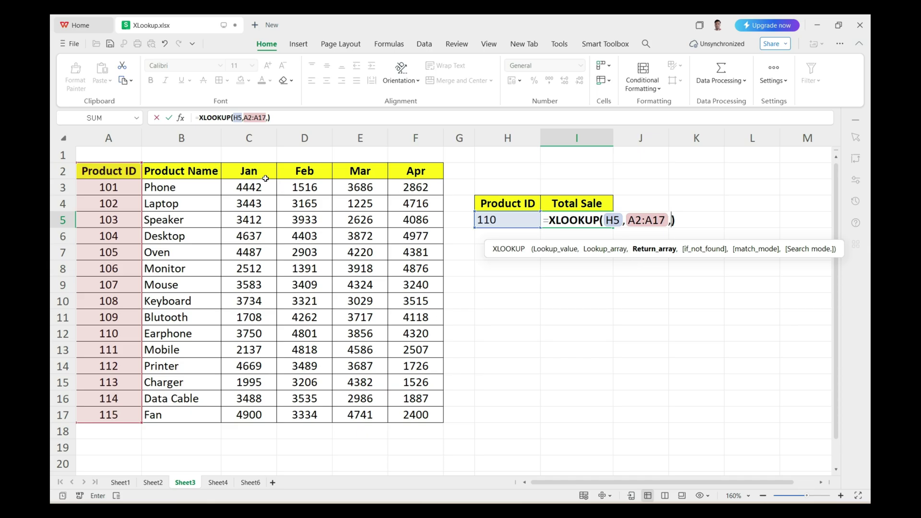
Complete the I5 XLOOKUP with the summed monthly columns C2:C17+D2:D17+E2:E17+F2:F17 as the return array.
drag(259, 174, 262, 412)
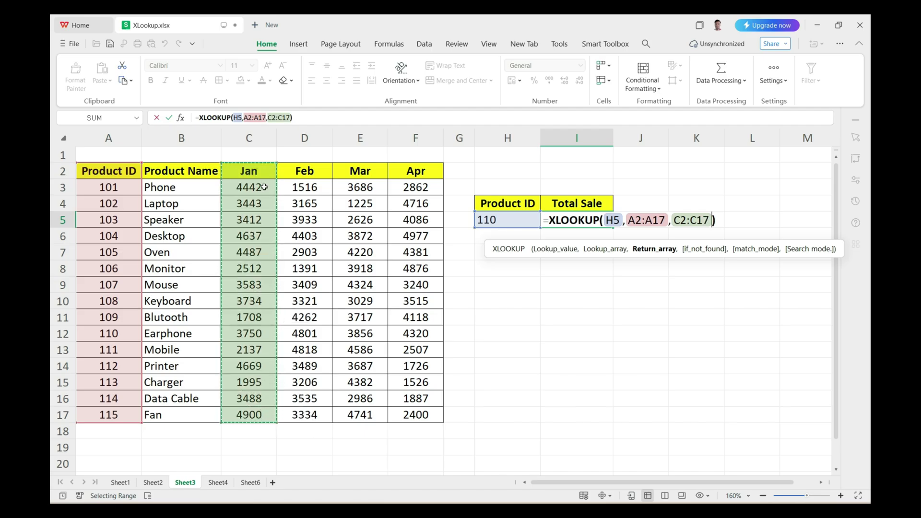
text(+)
drag(303, 173, 294, 411)
text(+)
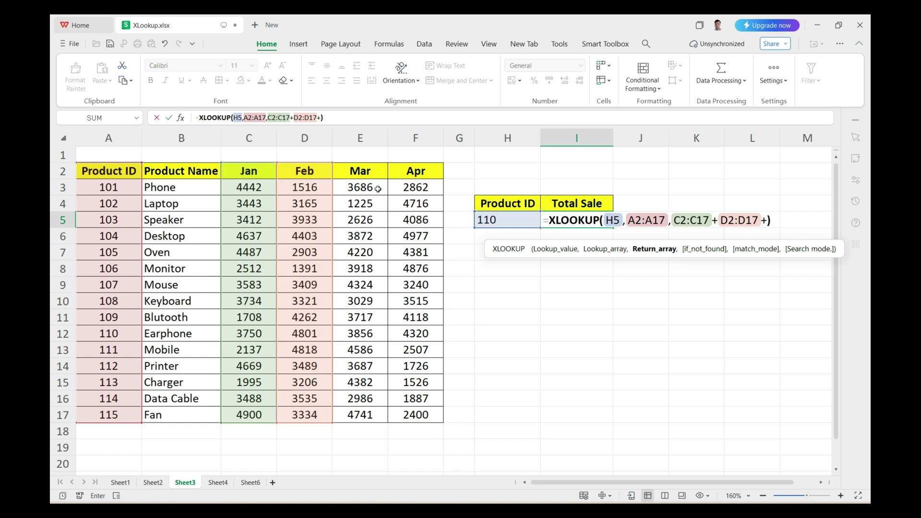
drag(369, 172, 362, 415)
text(+)
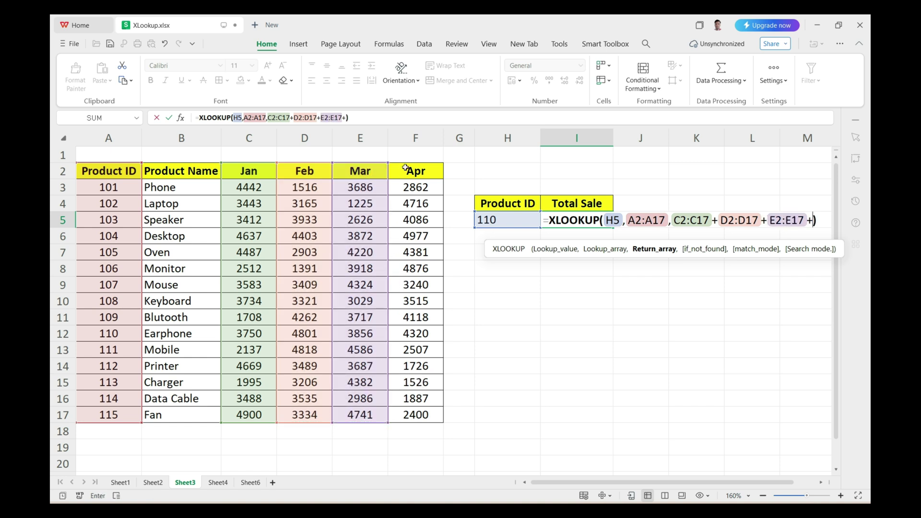
drag(405, 168, 409, 413)
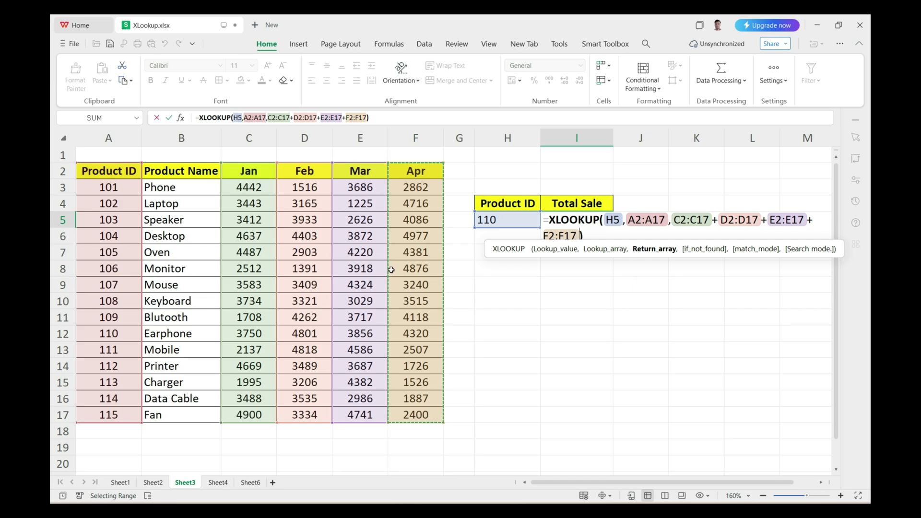
key(Return)
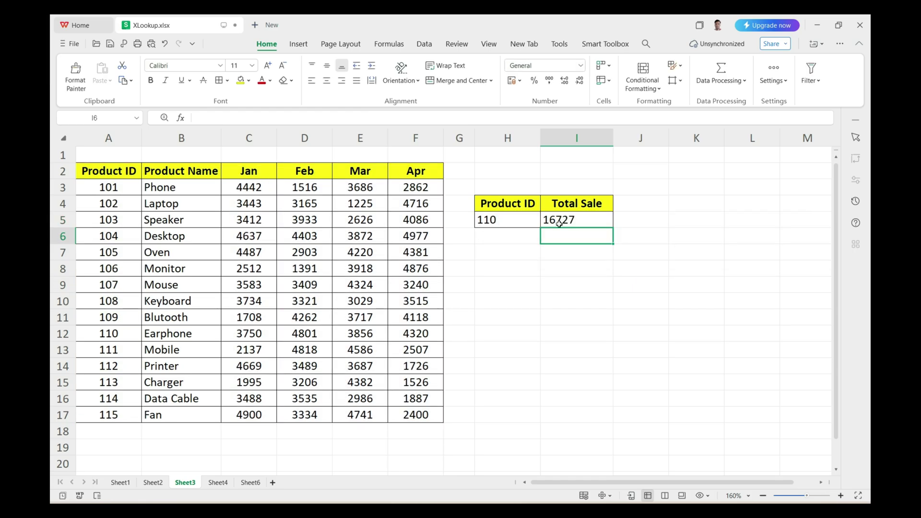
Check the Total Sale in I5 for Product ID 110 against the Earphone row's monthly sales in C12:F12.
click(529, 223)
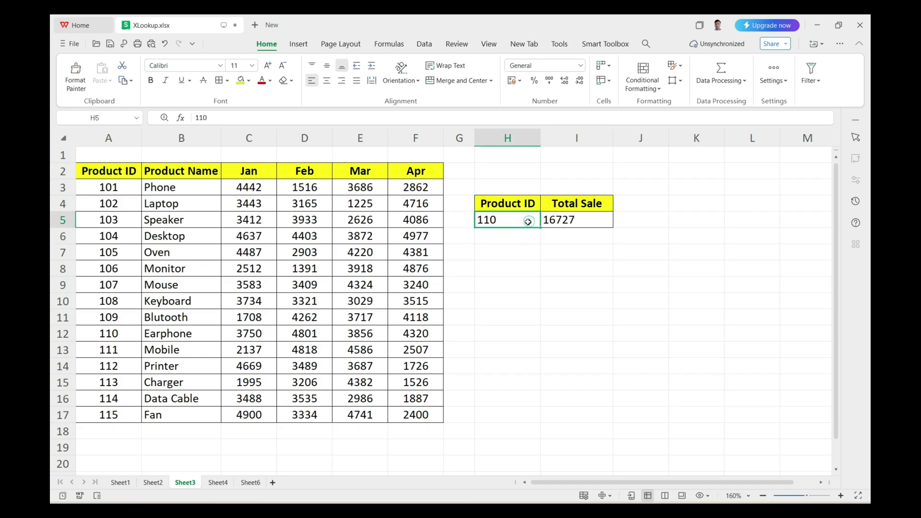
click(559, 223)
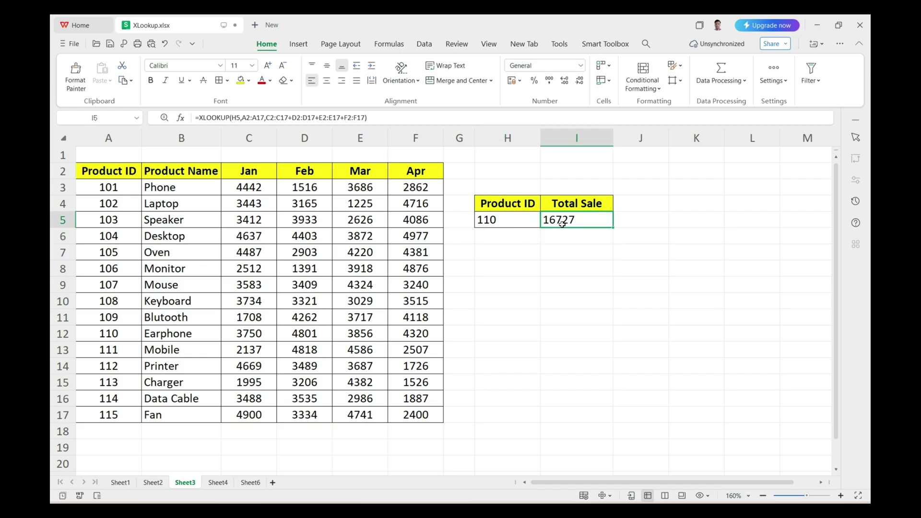
drag(152, 333, 413, 335)
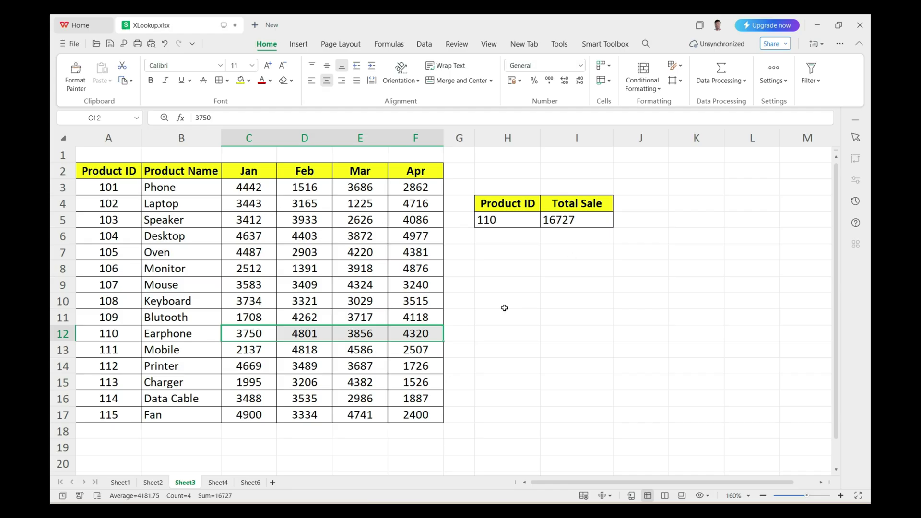
Open Sheet4 and examine the lookup table's columns from Product ID through Product Name and the months to Total Sale.
click(218, 483)
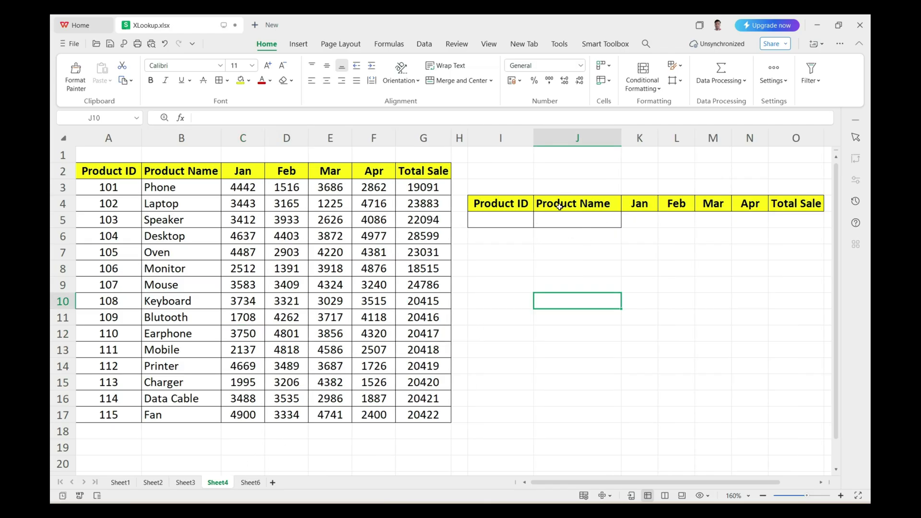
click(514, 205)
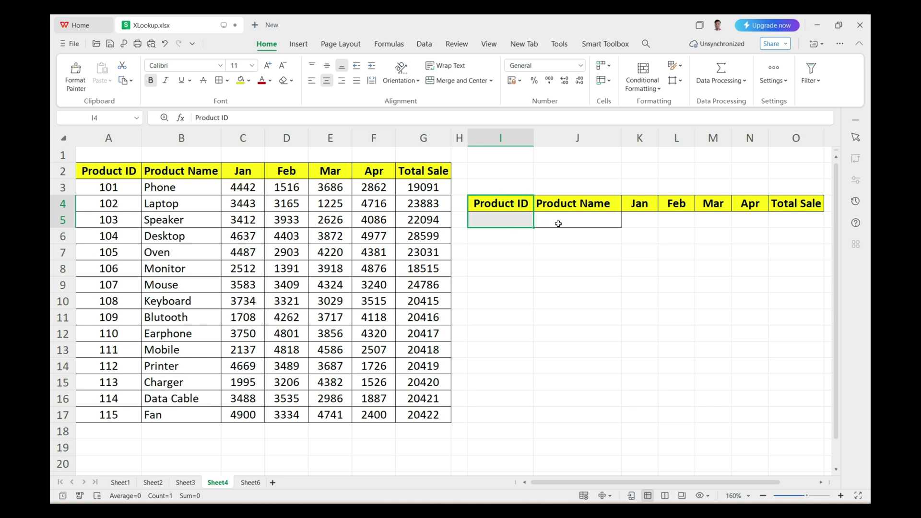
drag(557, 222, 770, 224)
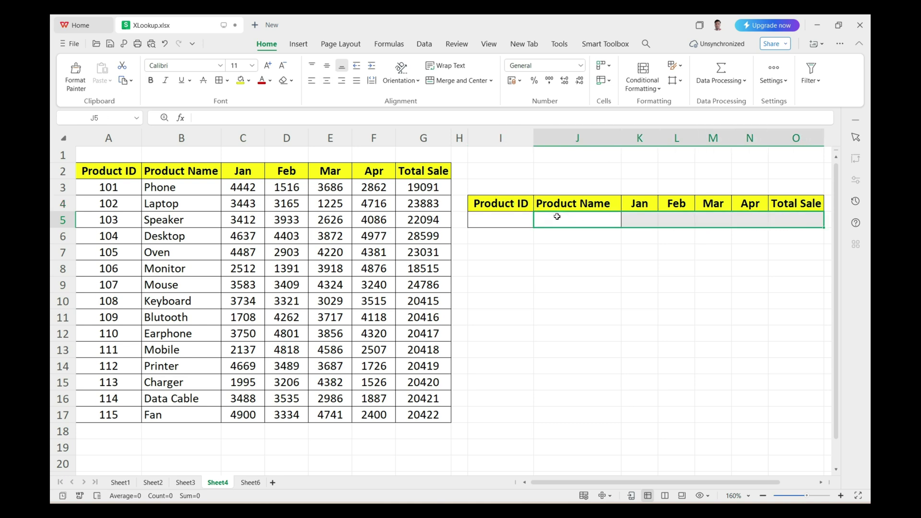
drag(557, 207, 562, 224)
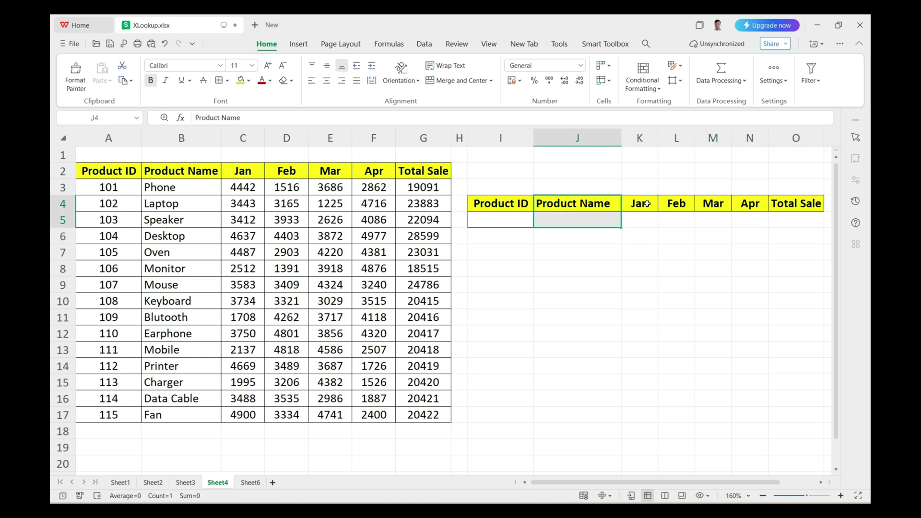
drag(645, 204, 792, 218)
Enter Product ID 112 in I5 and start an XLOOKUP in J5 with I5 as the lookup value.
click(490, 223)
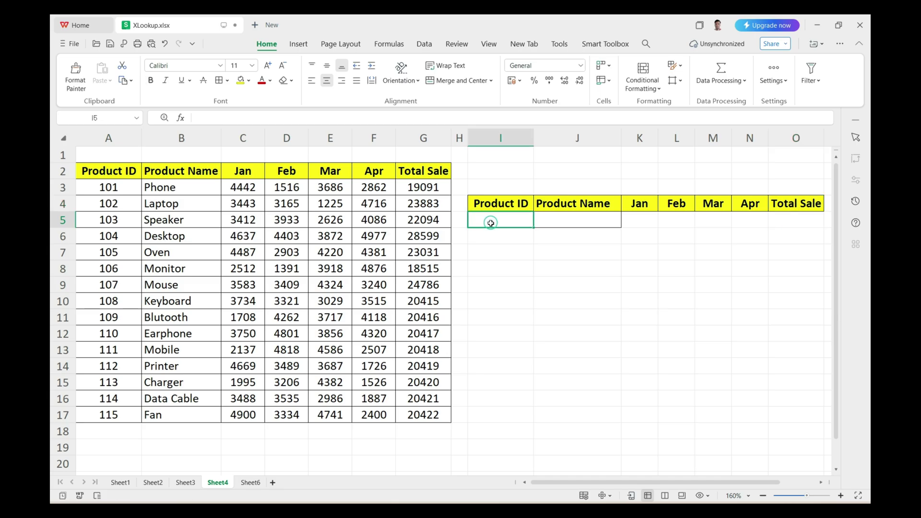
text(112)
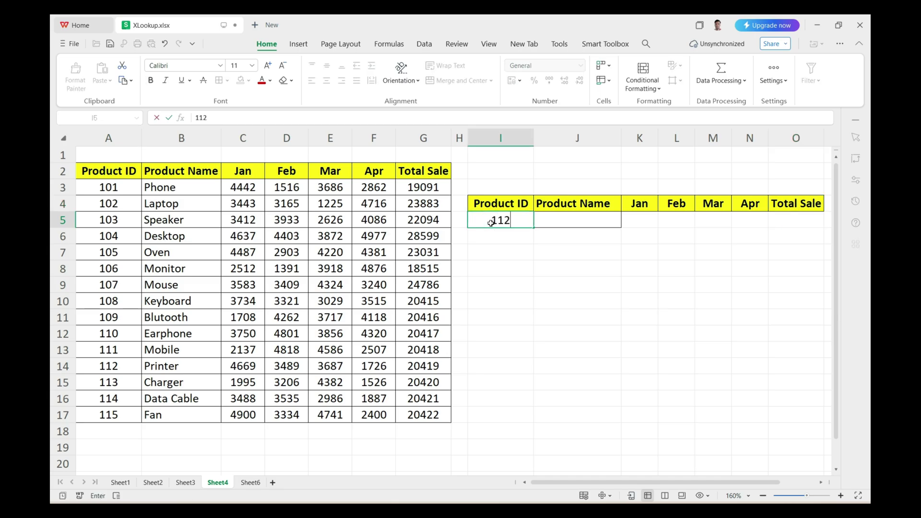
click(539, 222)
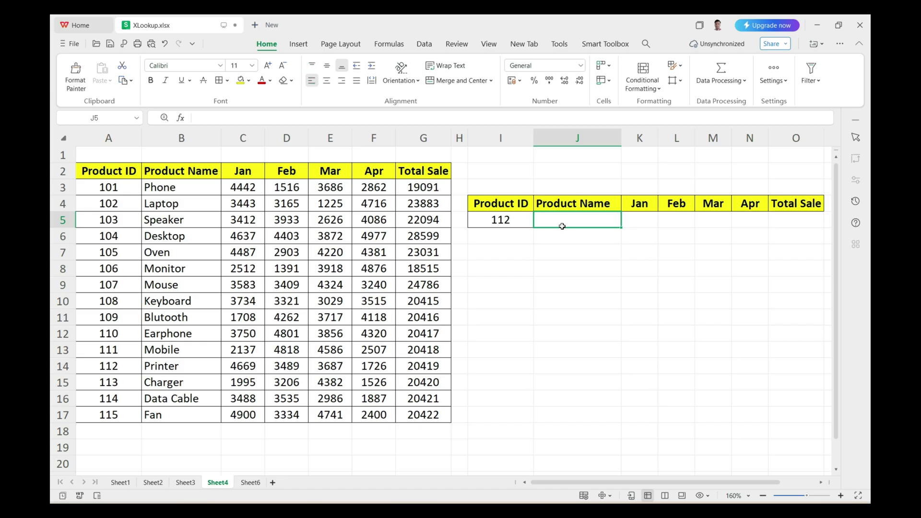
text(=)
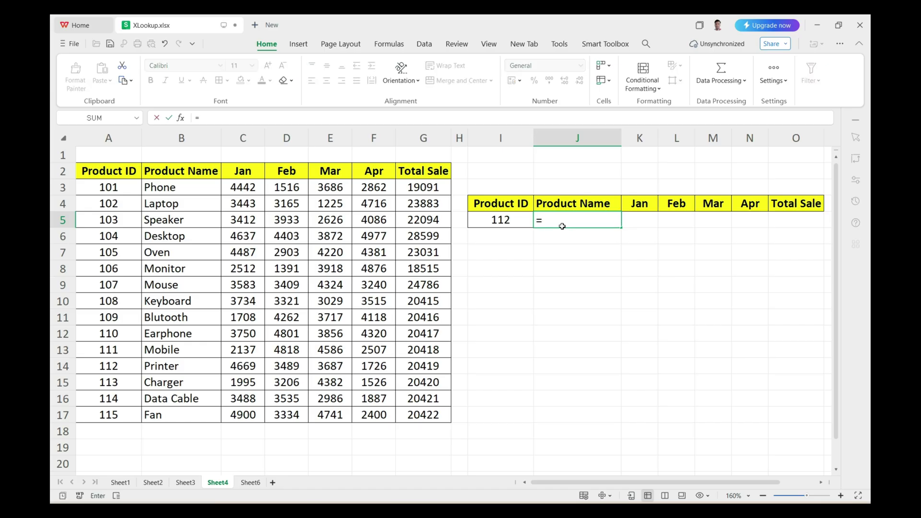
text(xl)
key(Tab)
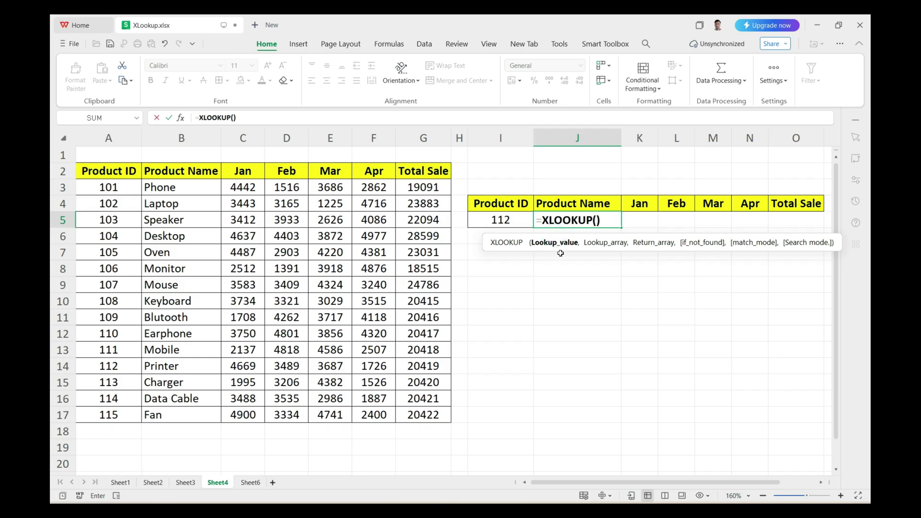
click(507, 223)
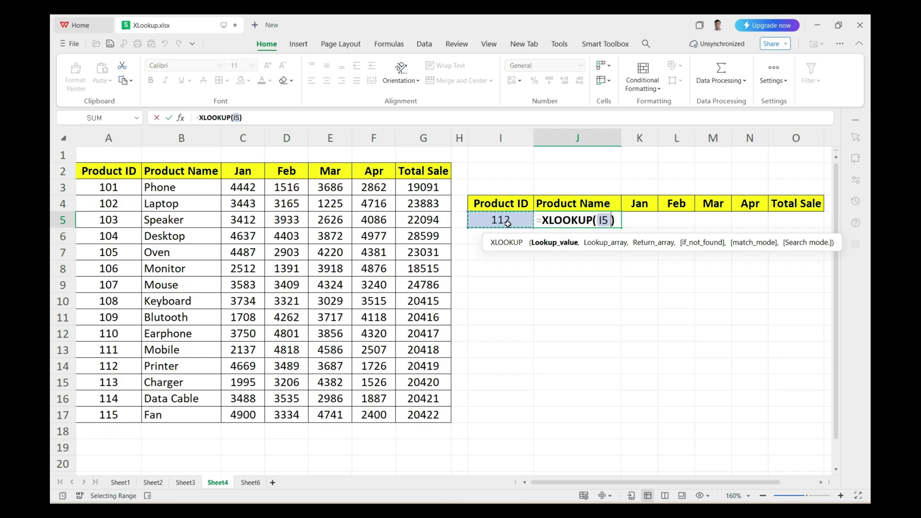
text(,)
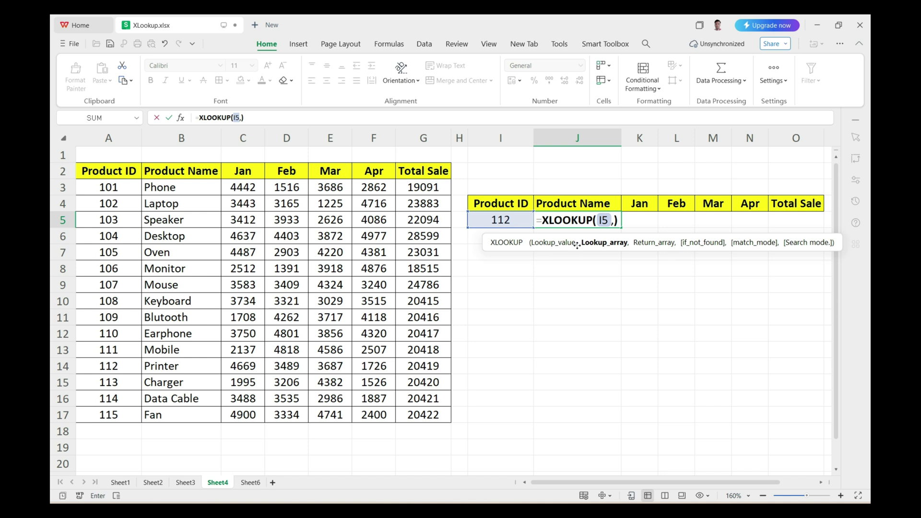
Complete the J5 XLOOKUP with A2:A17 as the lookup array and B2:G17 as the return array.
drag(119, 172, 123, 406)
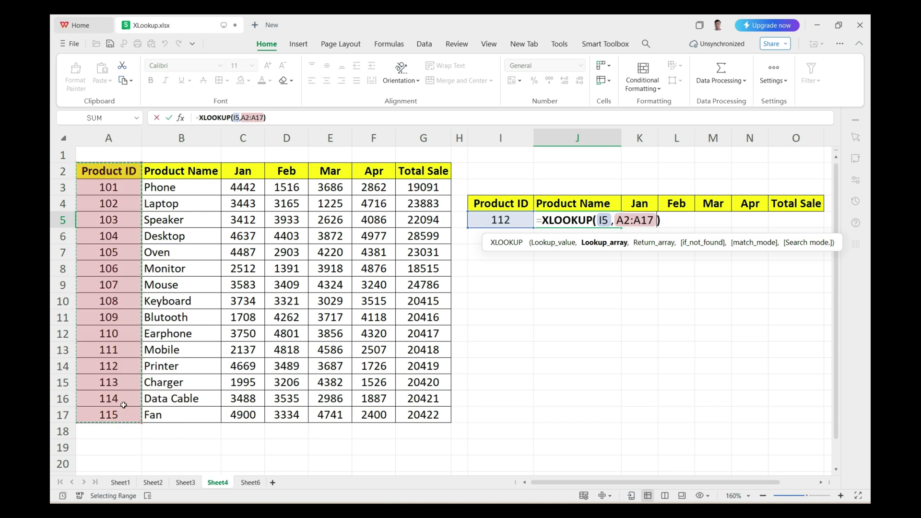
text(,)
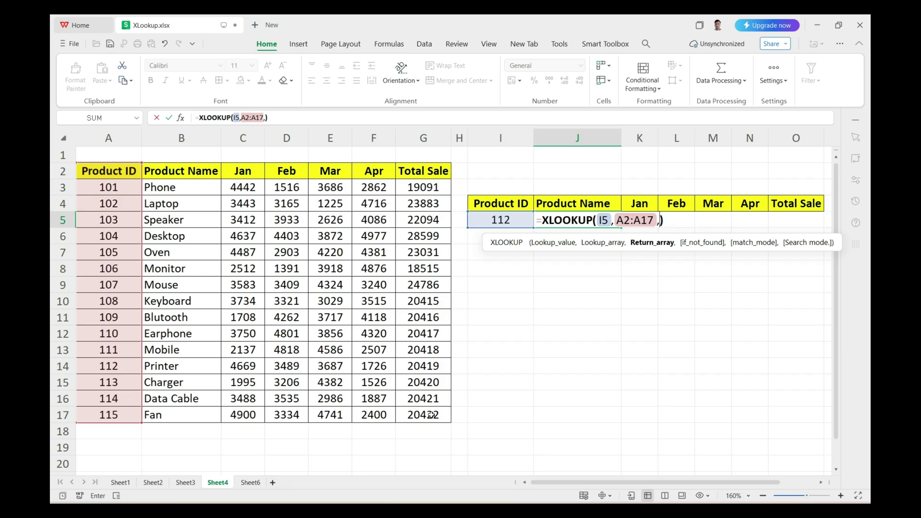
mouse_move(154, 171)
mouse_down()
mouse_move(229, 199)
mouse_move(383, 345)
mouse_move(406, 412)
mouse_up()
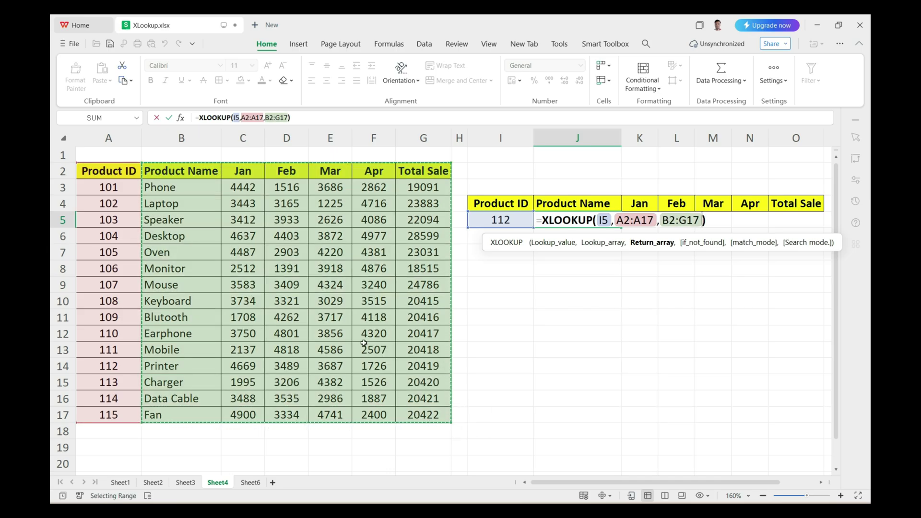
key(Return)
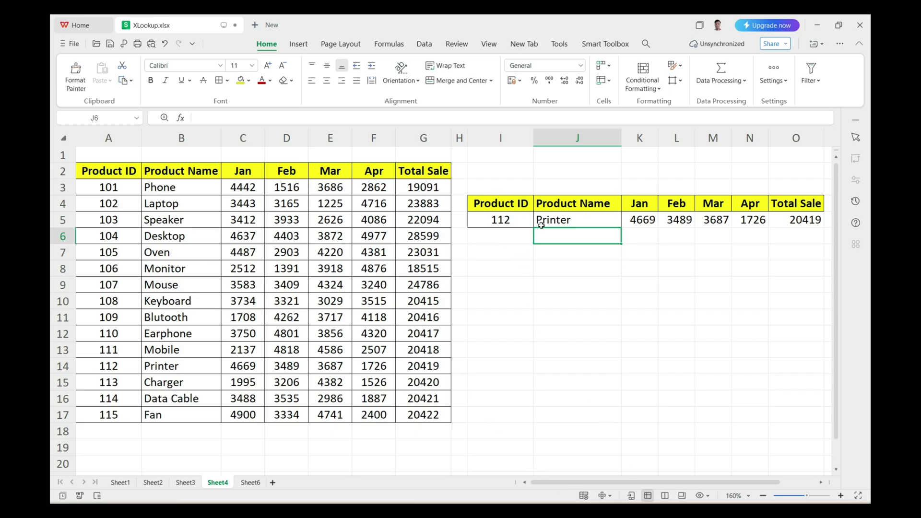
Check the returned product details in J5:O5 against the Product ID 112 row in the source table.
click(555, 225)
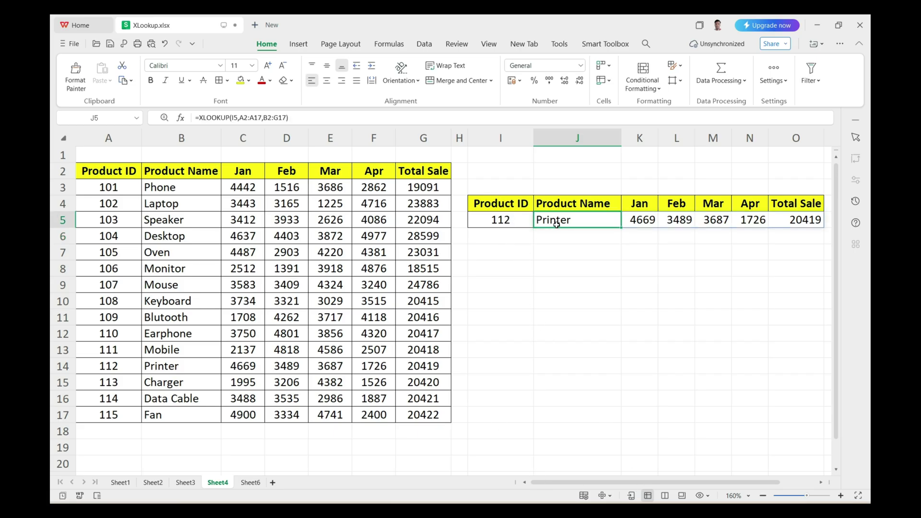
click(642, 223)
click(685, 225)
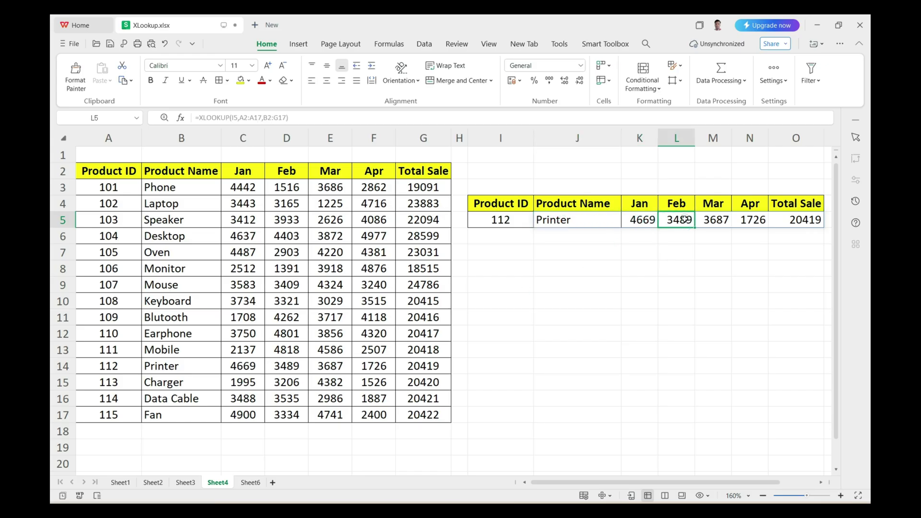
click(707, 222)
click(742, 225)
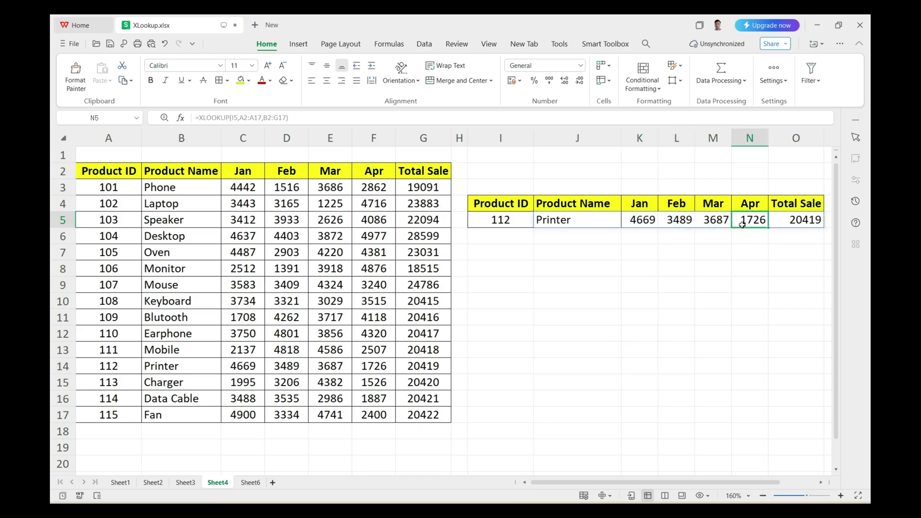
click(782, 226)
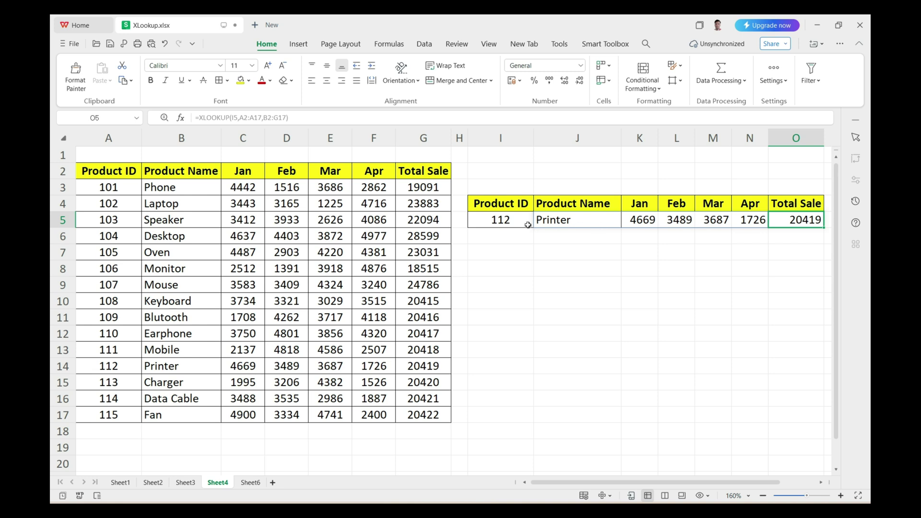
click(55, 365)
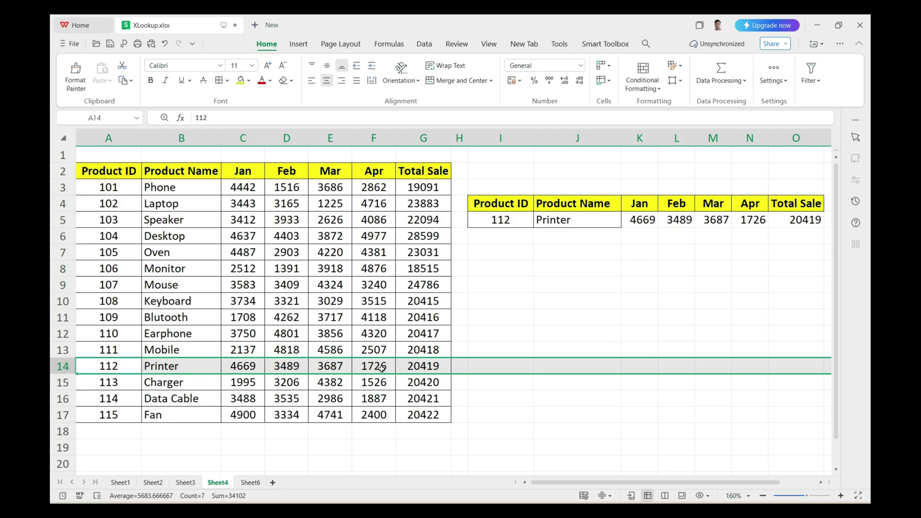
click(418, 367)
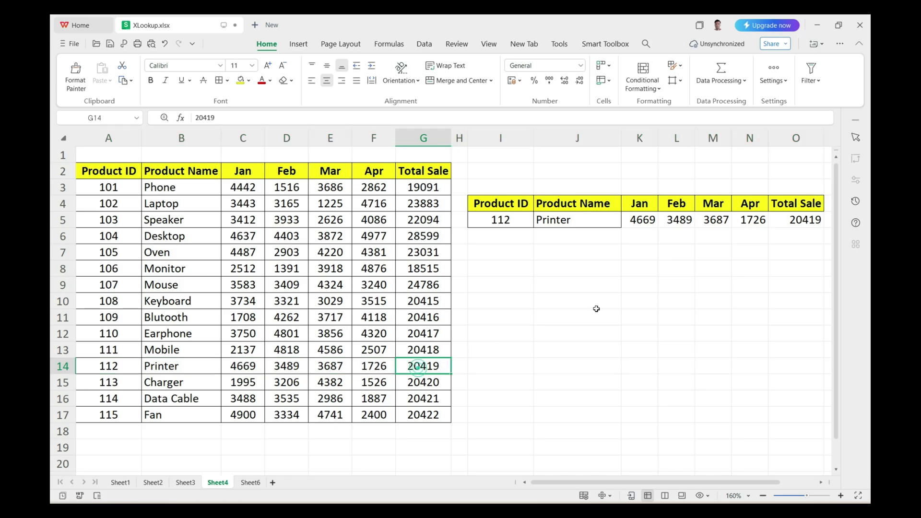
click(789, 224)
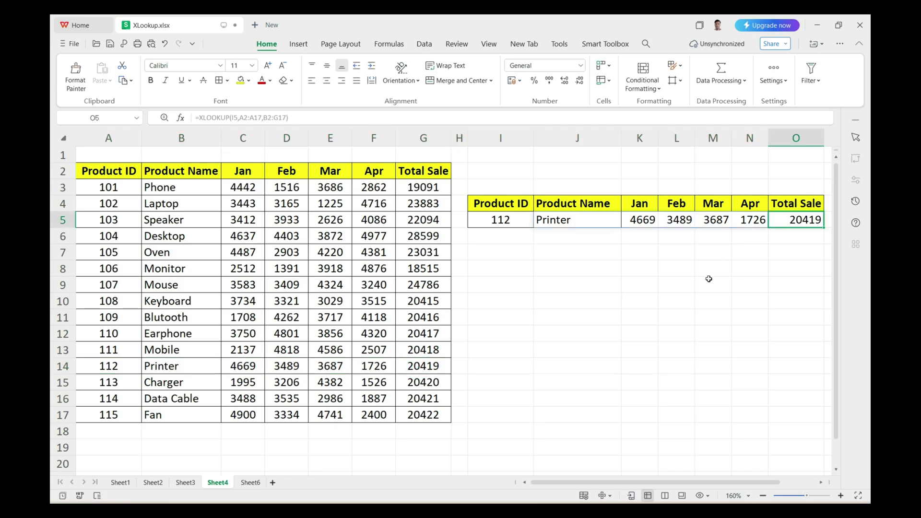